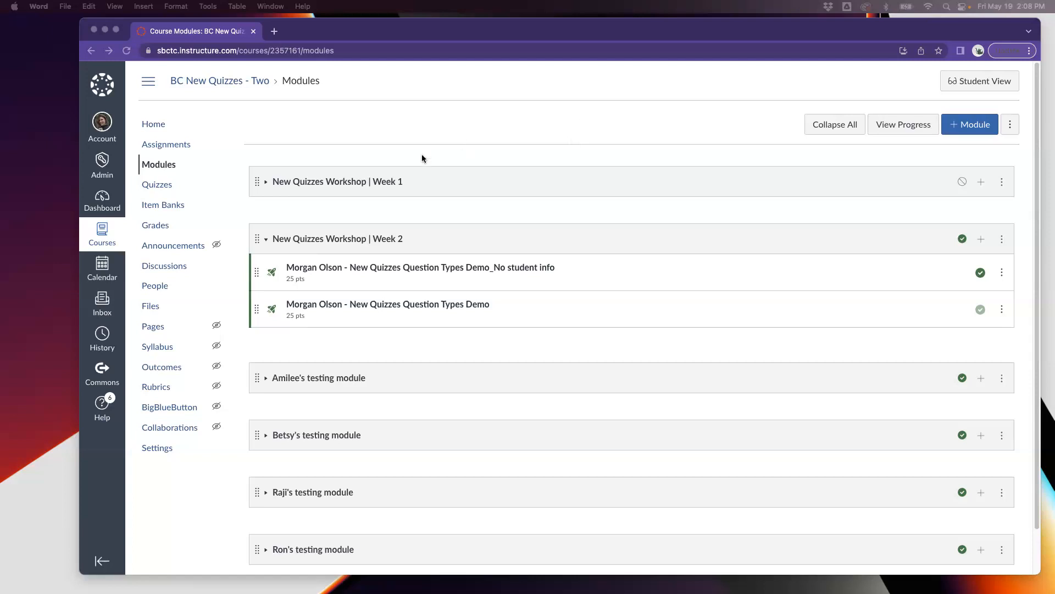
Migrate the published Workshop Demo classic quiz in the course's quiz list to New Quizzes
left_click(162, 186)
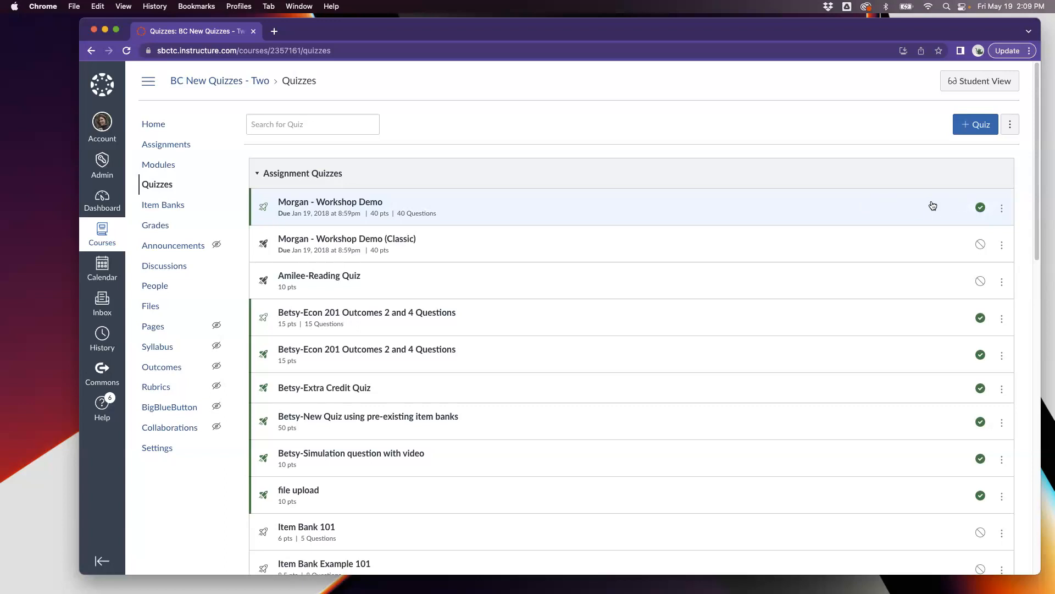
left_click(1002, 209)
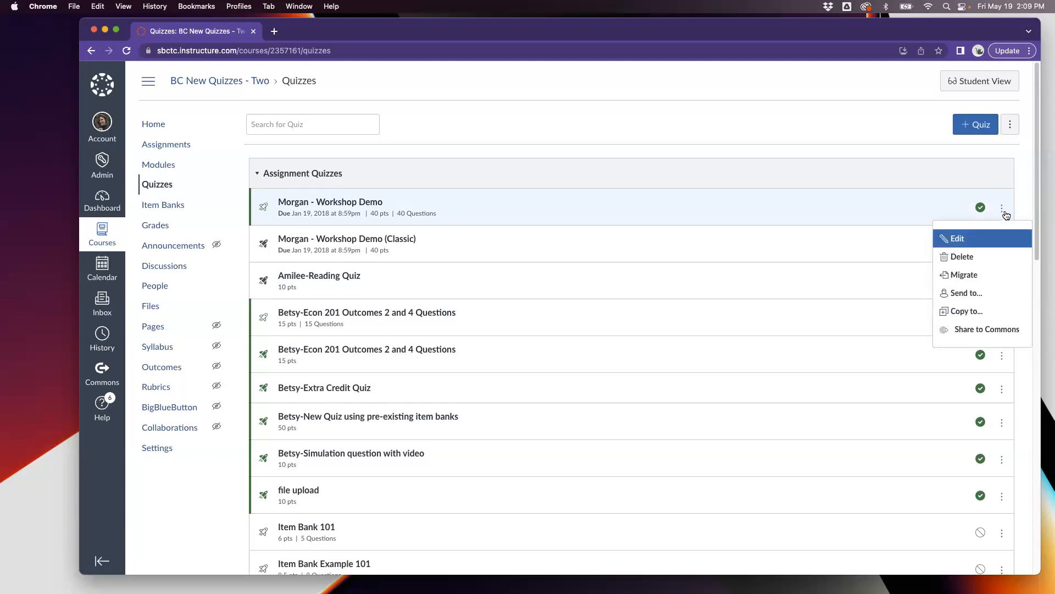
left_click(966, 274)
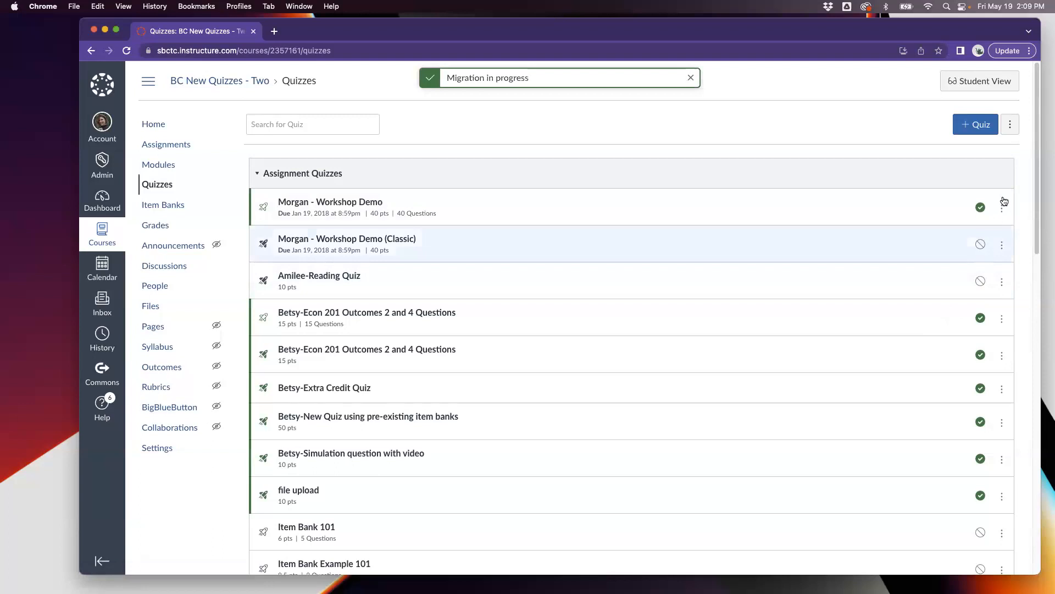
Open the unpublished migrated copy of the Workshop Demo quiz at the end of the quiz list
scroll(1036, 178, "down", 2)
left_click_drag(1035, 178, 1017, 459)
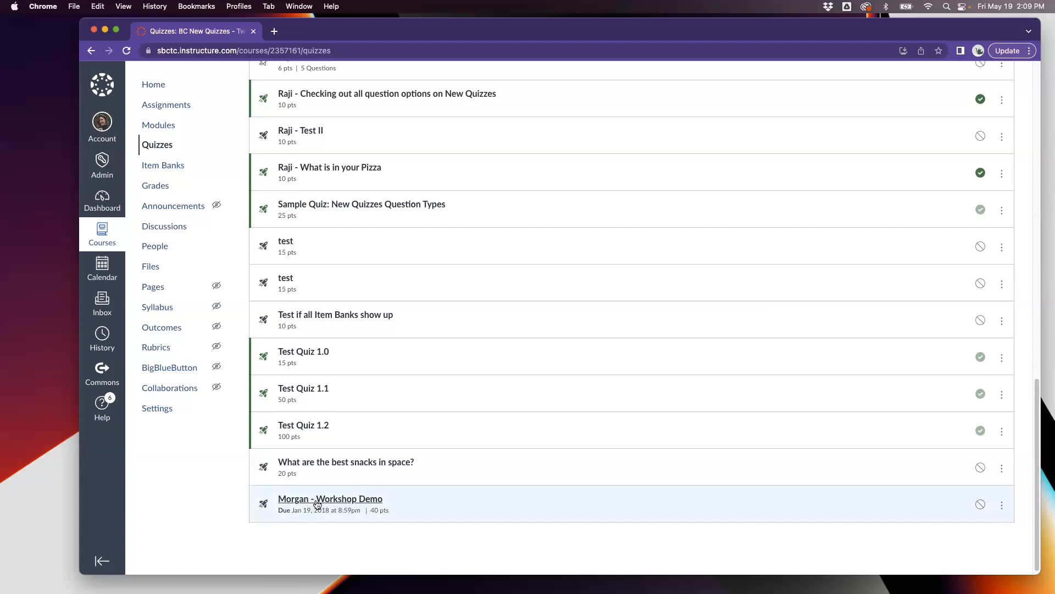
left_click(352, 502)
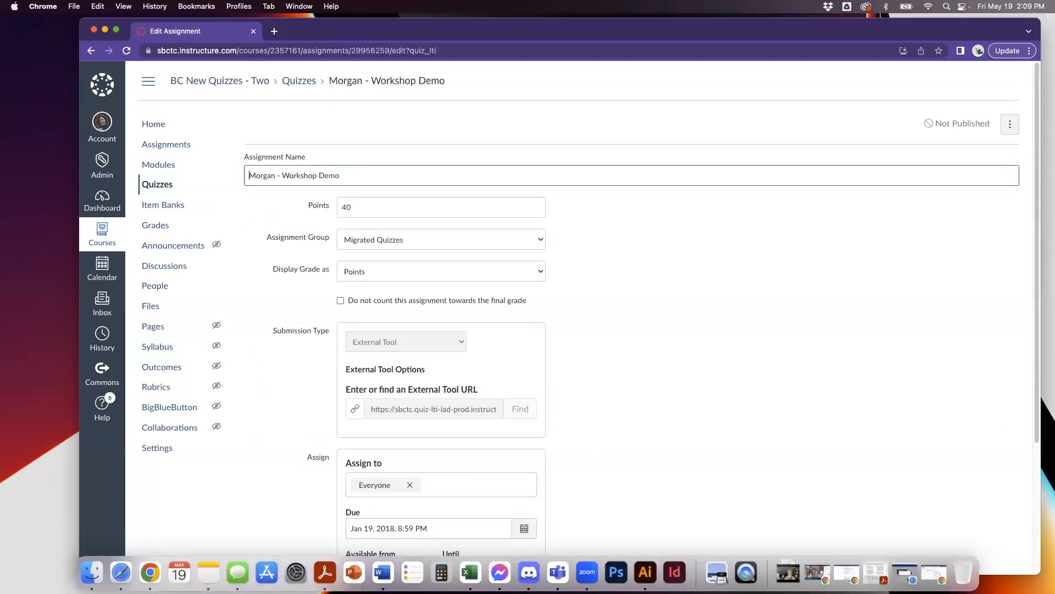
Review the migrated quiz's assignment details, including points, group and dates, and open its question builder
scroll(738, 411, "down", 3)
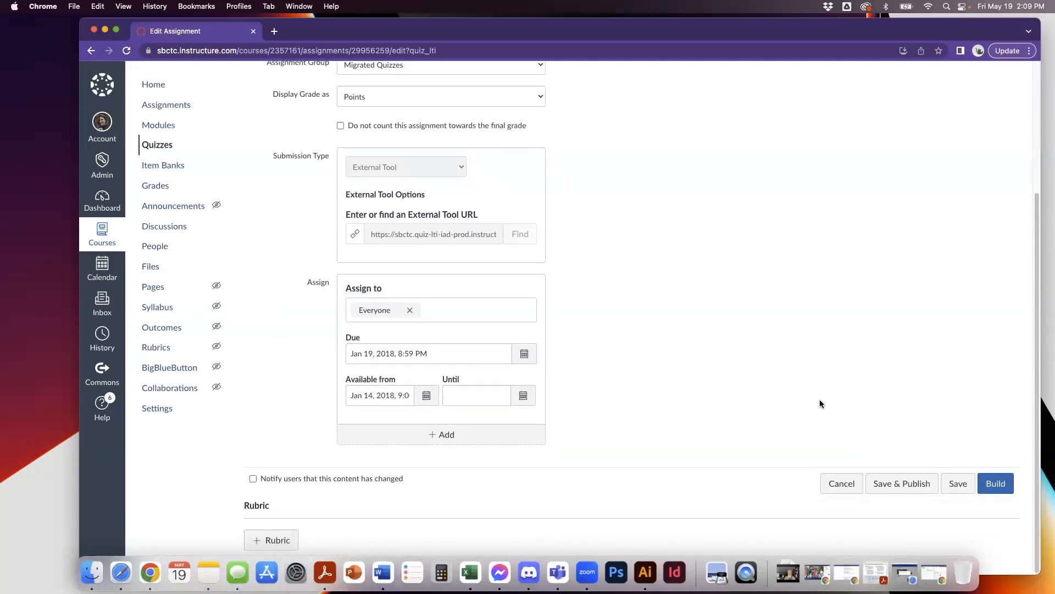
scroll(819, 410, "up", 1)
scroll(815, 413, "up", 3)
scroll(816, 414, "down", 2)
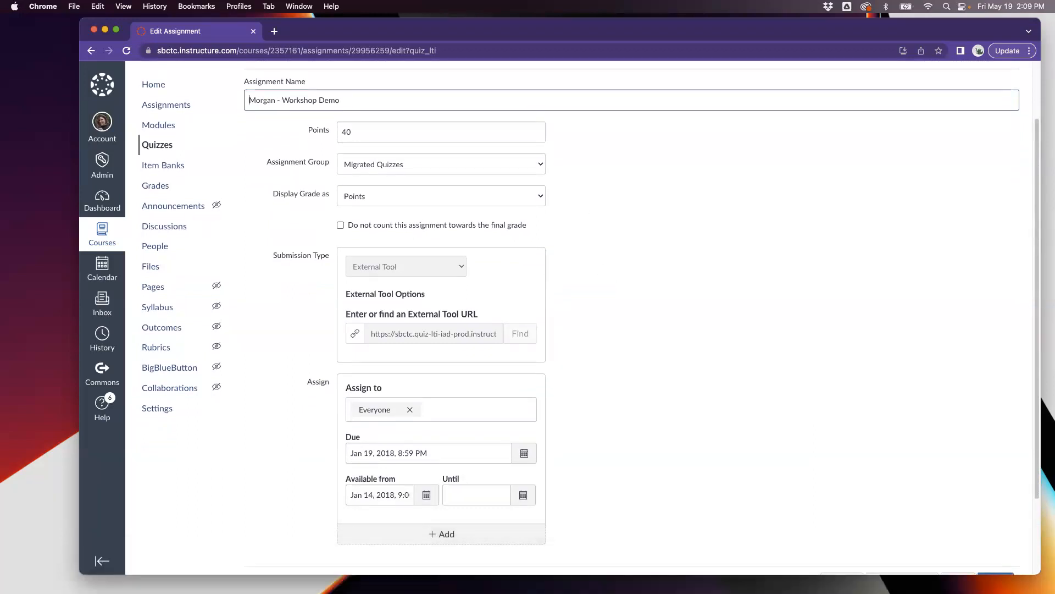
scroll(720, 440, "down", 2)
left_click(996, 518)
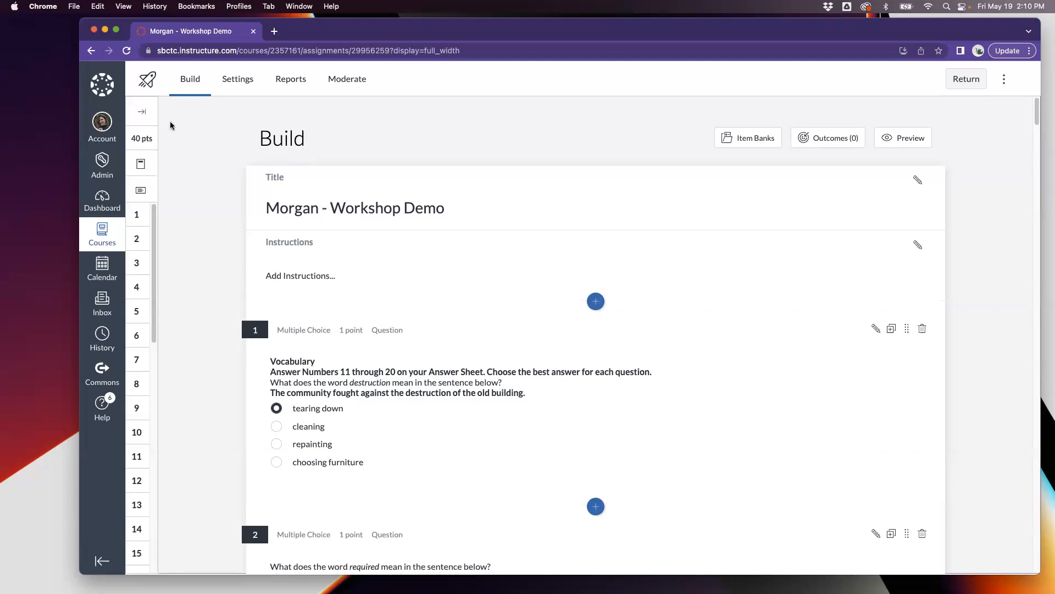
Leave the quiz builder, view the course's item banks, and return to the course home page
left_click(969, 82)
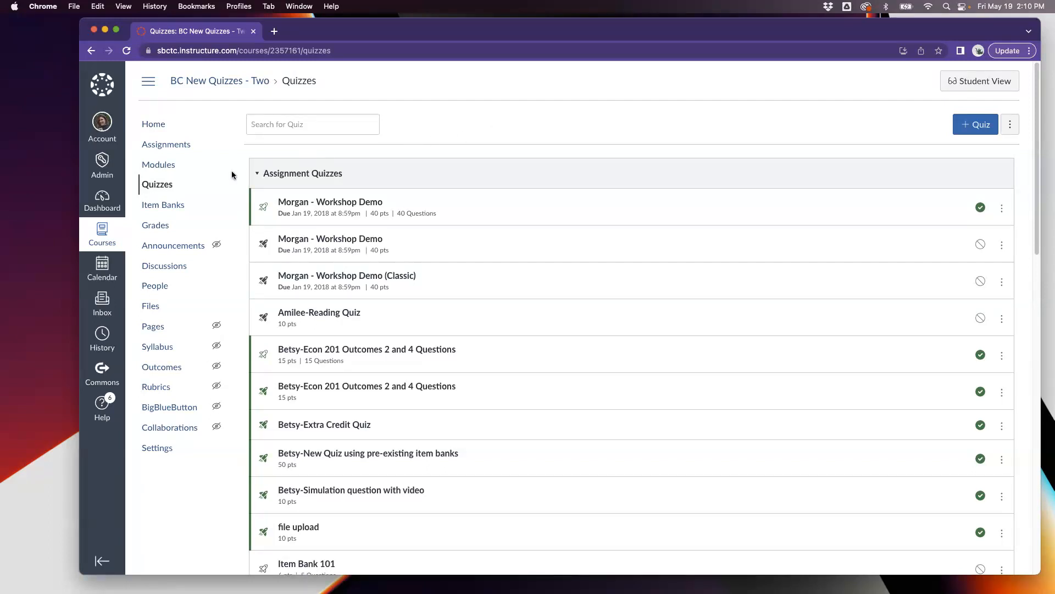
left_click(186, 206)
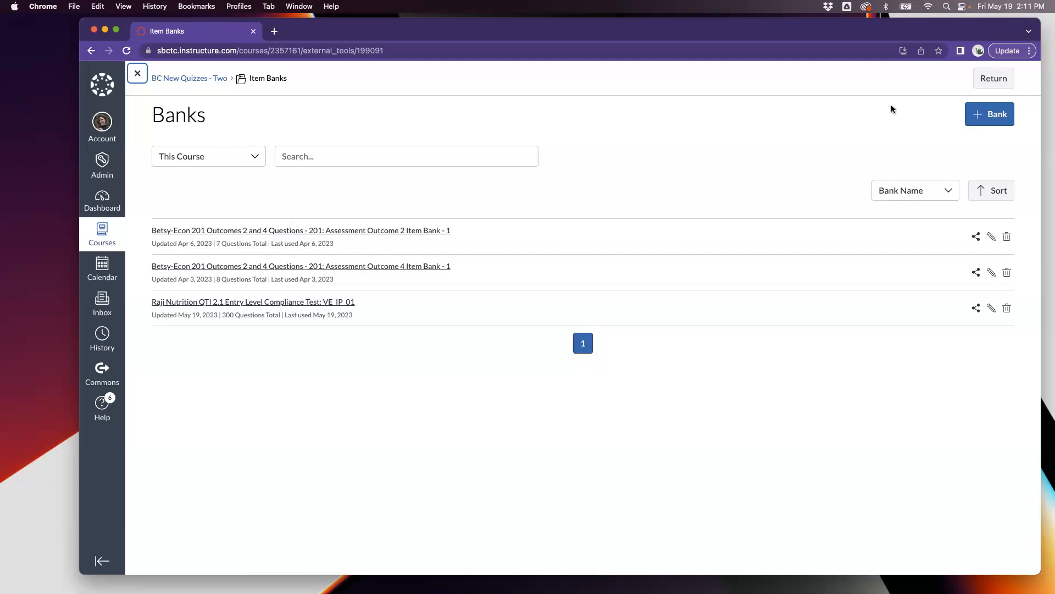
left_click(992, 78)
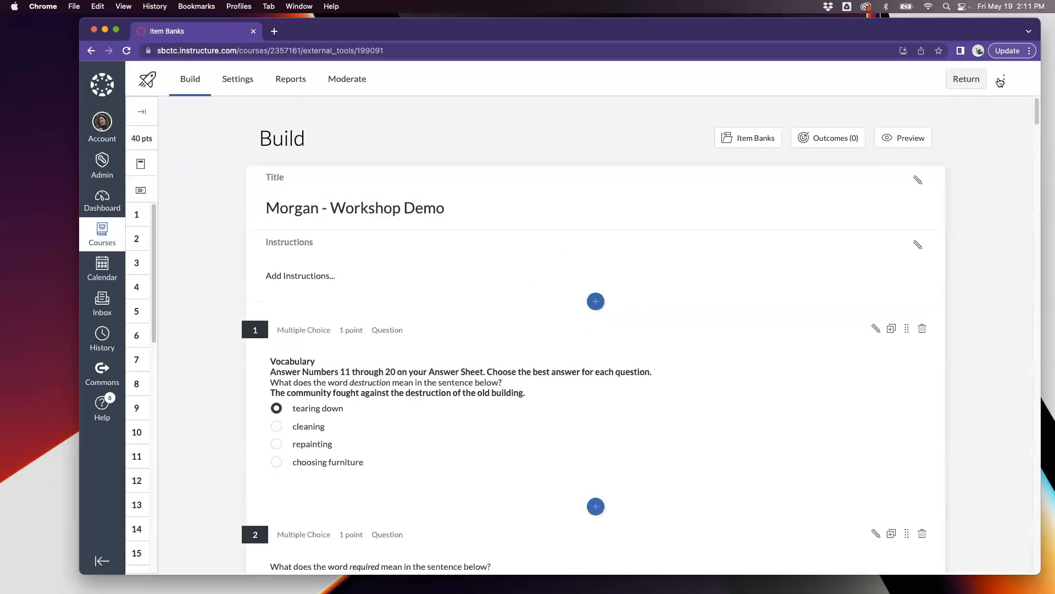
left_click(961, 83)
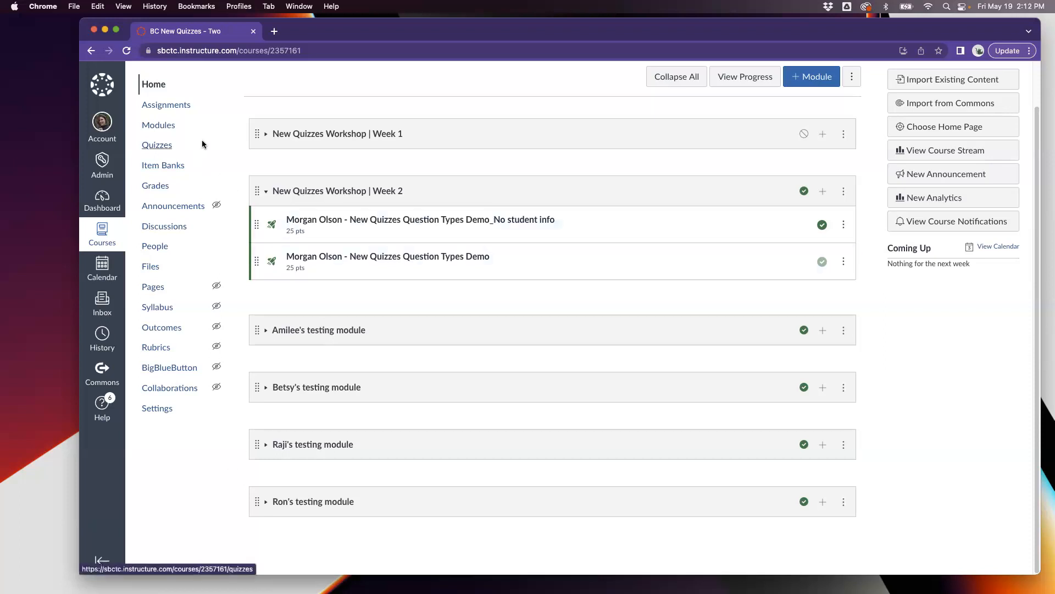
Create a new quiz in the course using the Classic Quizzes engine
left_click(166, 150)
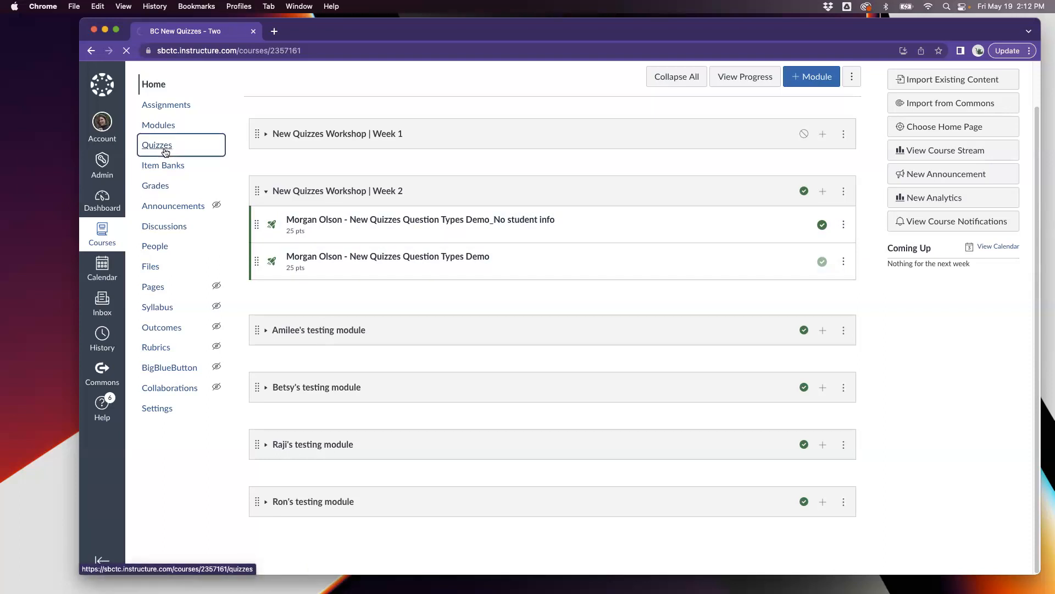
left_click(977, 127)
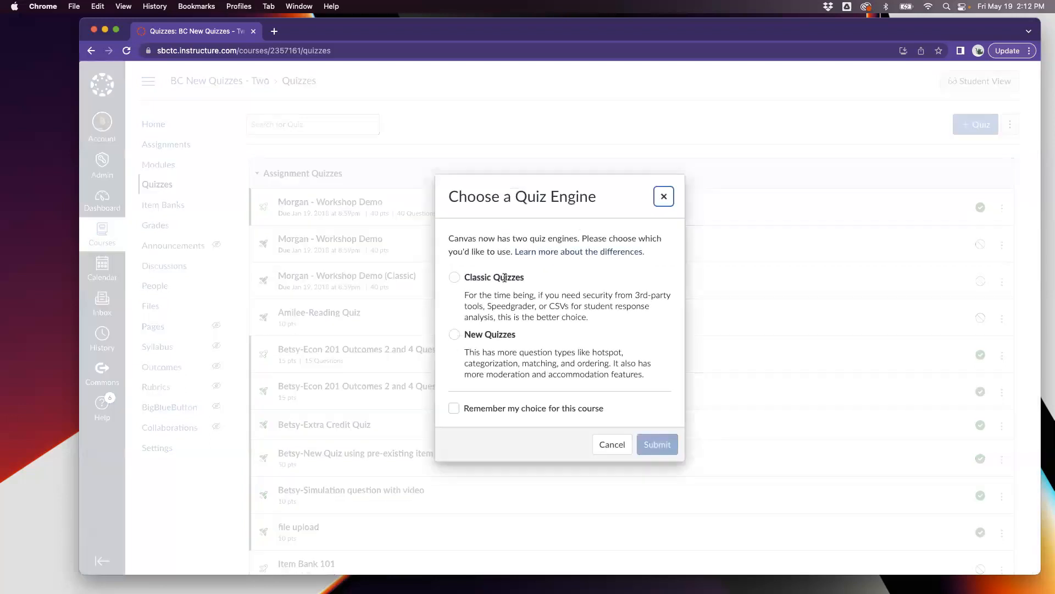
left_click(455, 277)
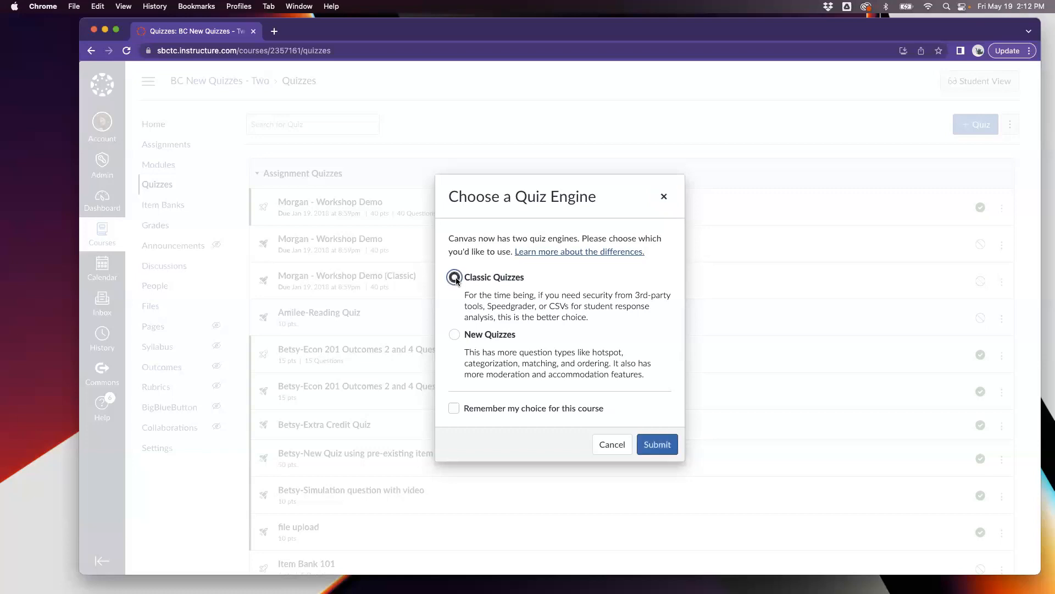
left_click(658, 447)
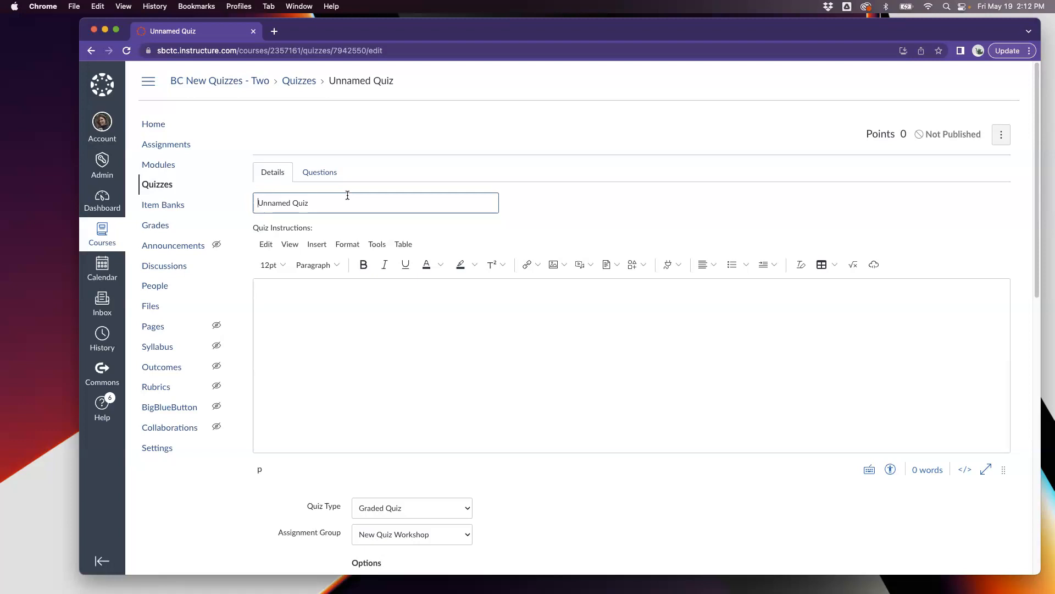
Name the new quiz "ABC Question Bank to Item Bank"
type("ABC")
left_click_drag(346, 200, 275, 201)
type("Q")
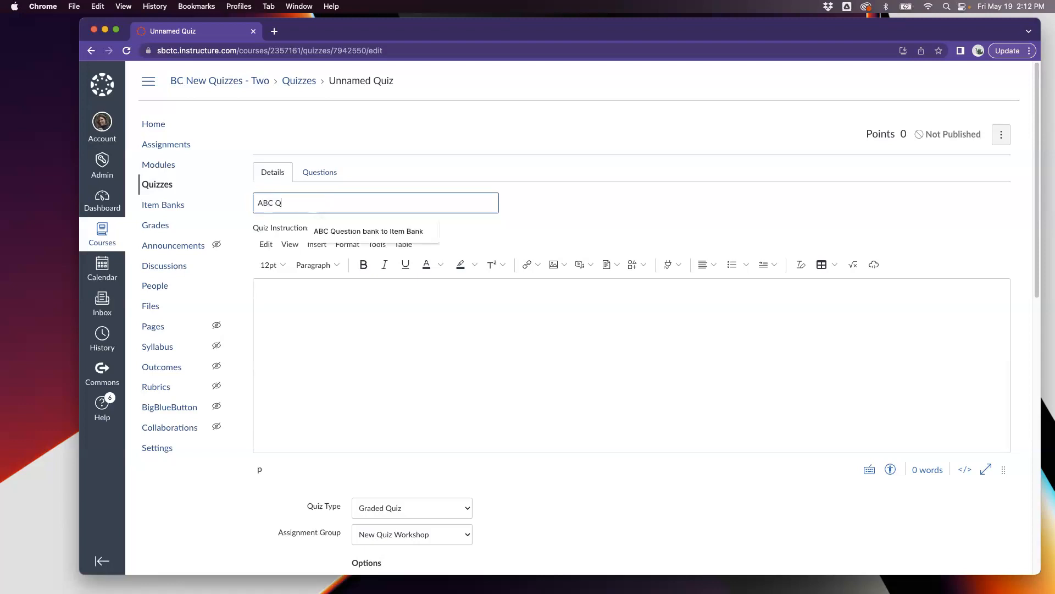
type("uestion Bank to Item Bank")
Add all questions from the 15-question demo question bank to the quiz and save it
left_click(321, 173)
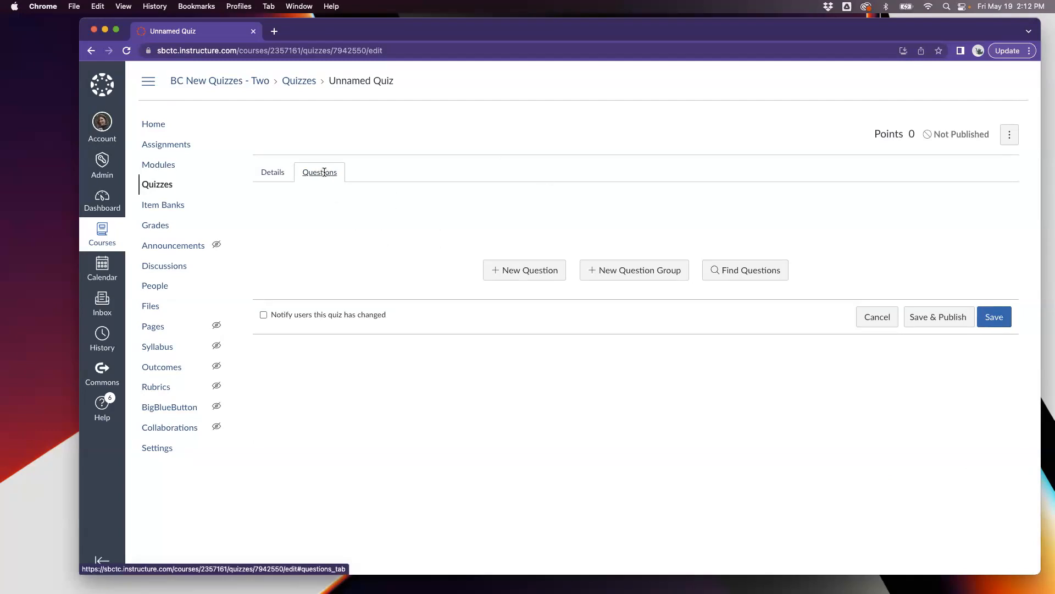
left_click(735, 275)
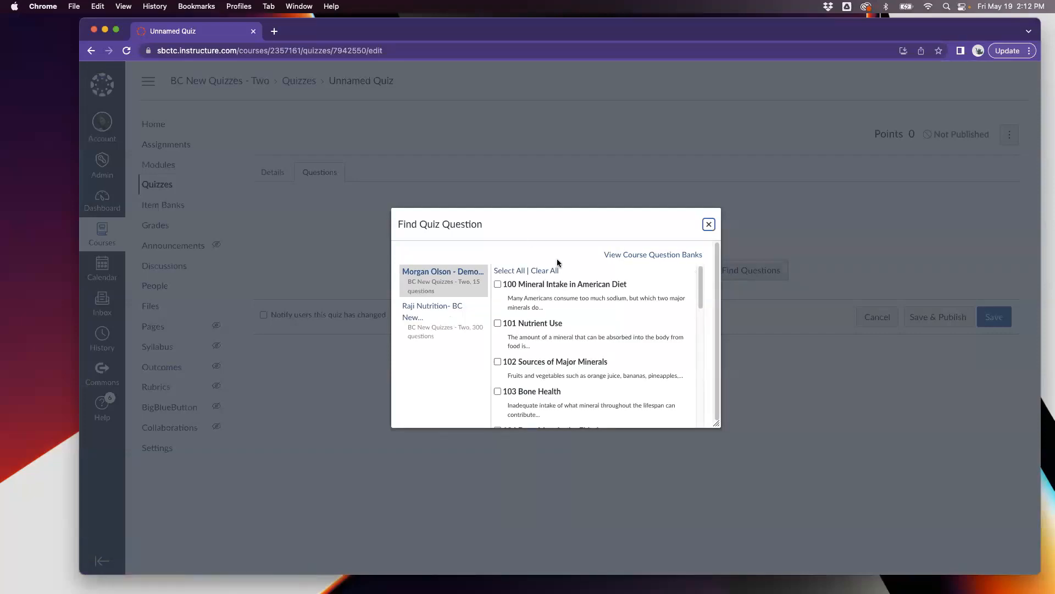
left_click(508, 271)
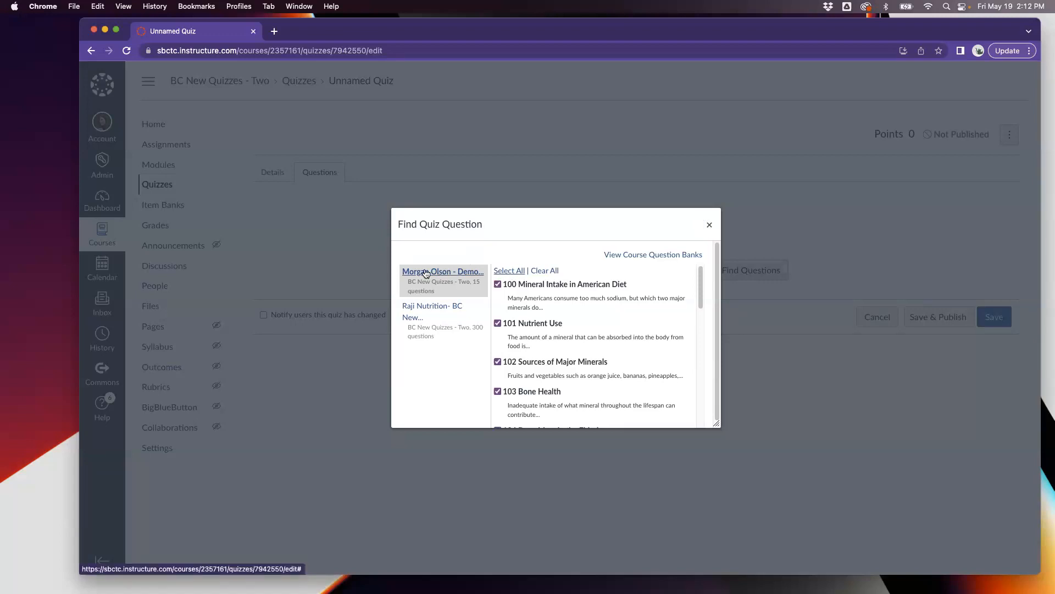
left_click_drag(702, 281, 692, 414)
left_click(526, 413)
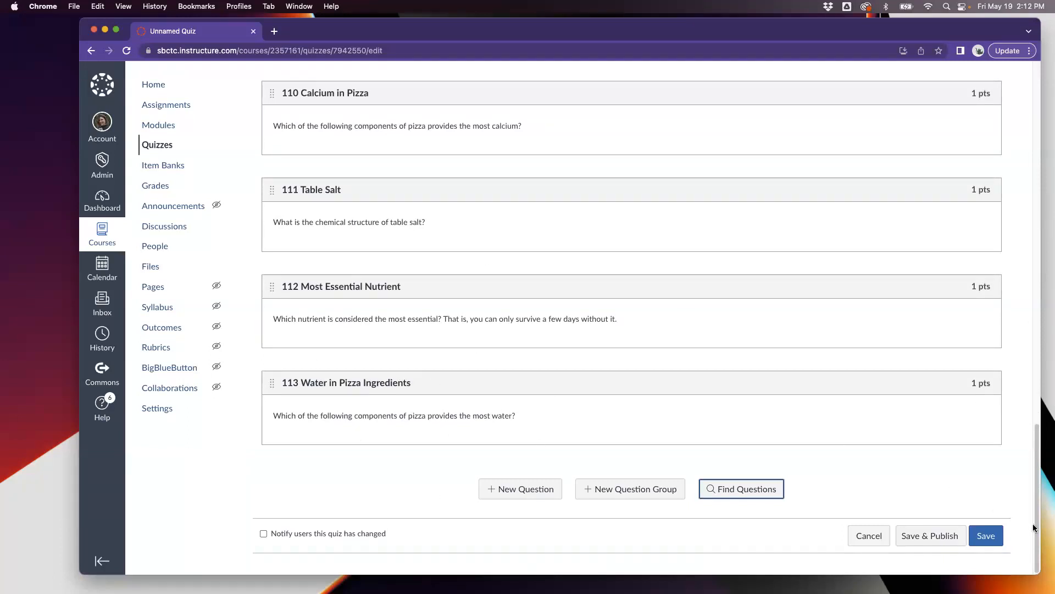
left_click(987, 536)
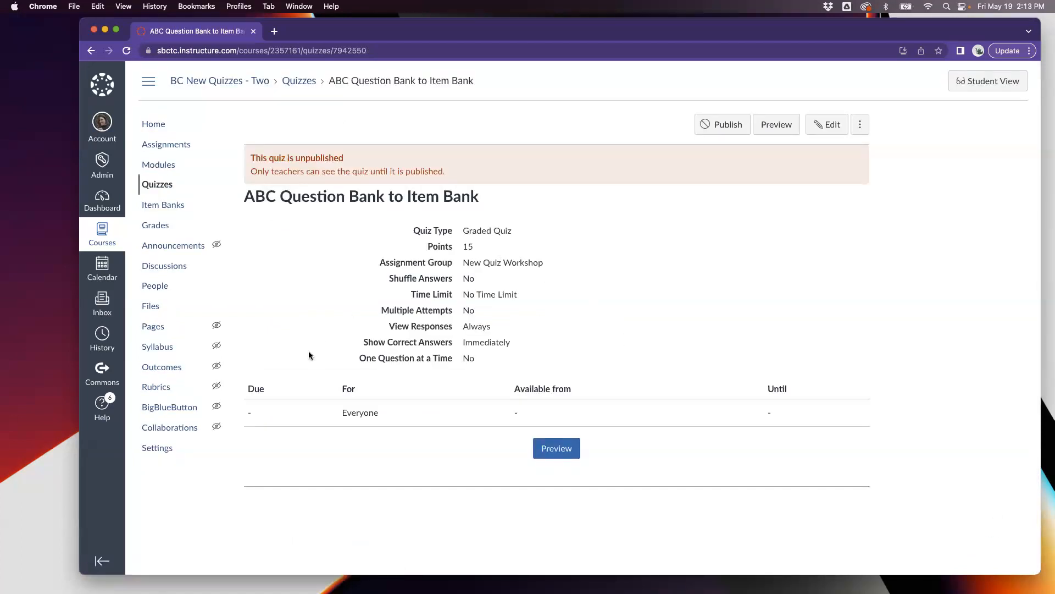
Set up a Quiz-type course content export with only the ABC Question Bank to Item Bank quiz selected
left_click(170, 453)
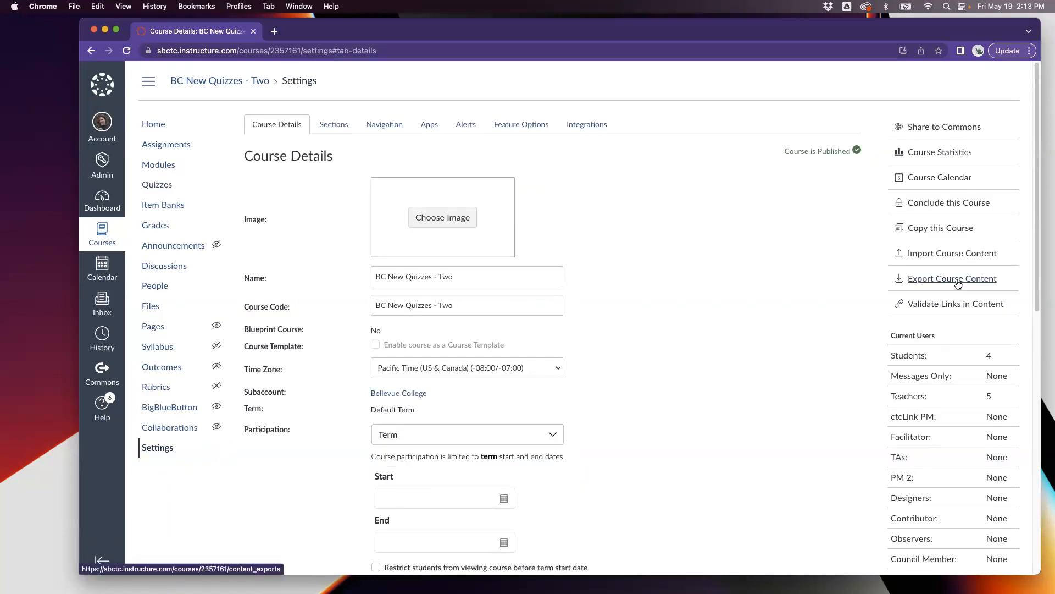
left_click(958, 283)
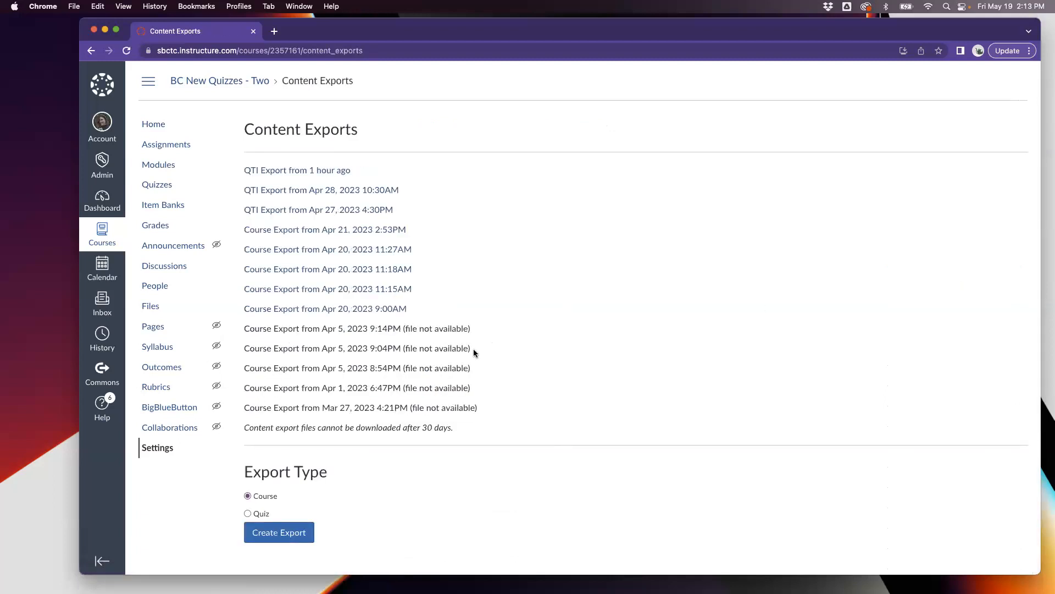
left_click(247, 513)
scroll(384, 475, "down", 5)
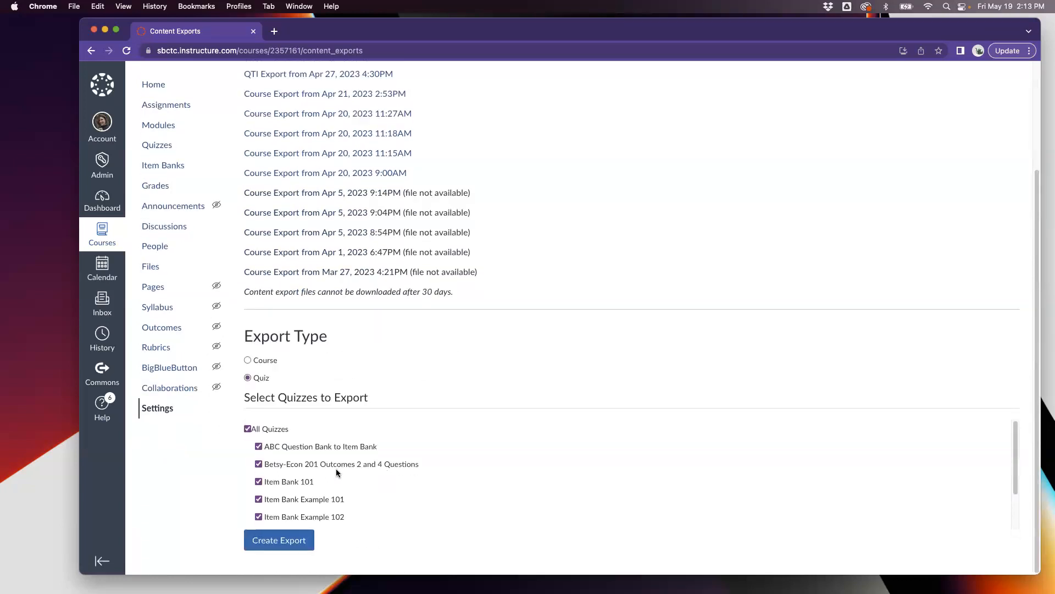
left_click(248, 429)
scroll(330, 191, "up", 1)
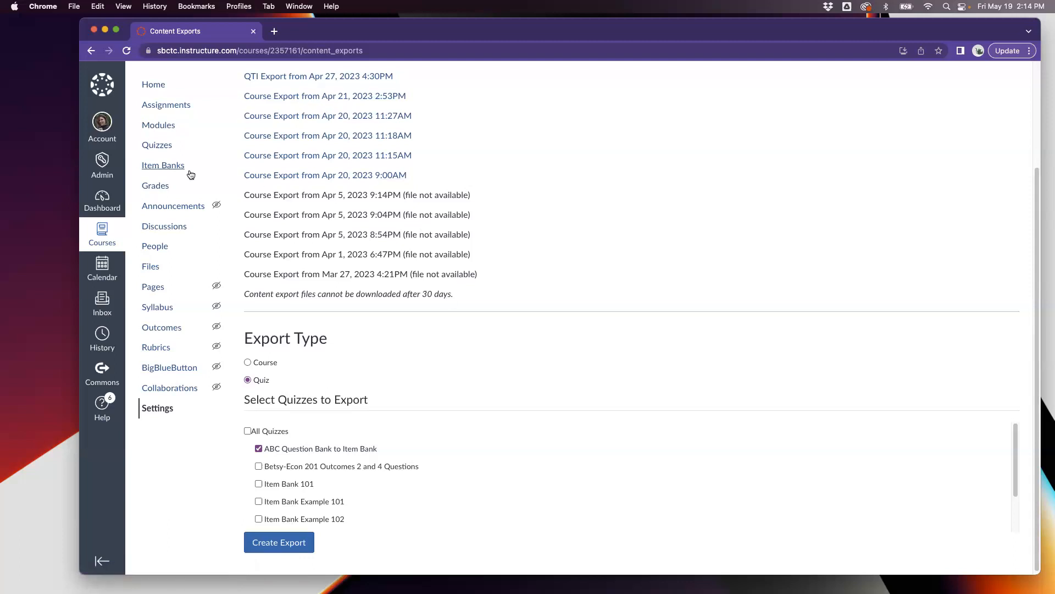
Create a new item bank named "Test" in the course's Item Banks
left_click(168, 170)
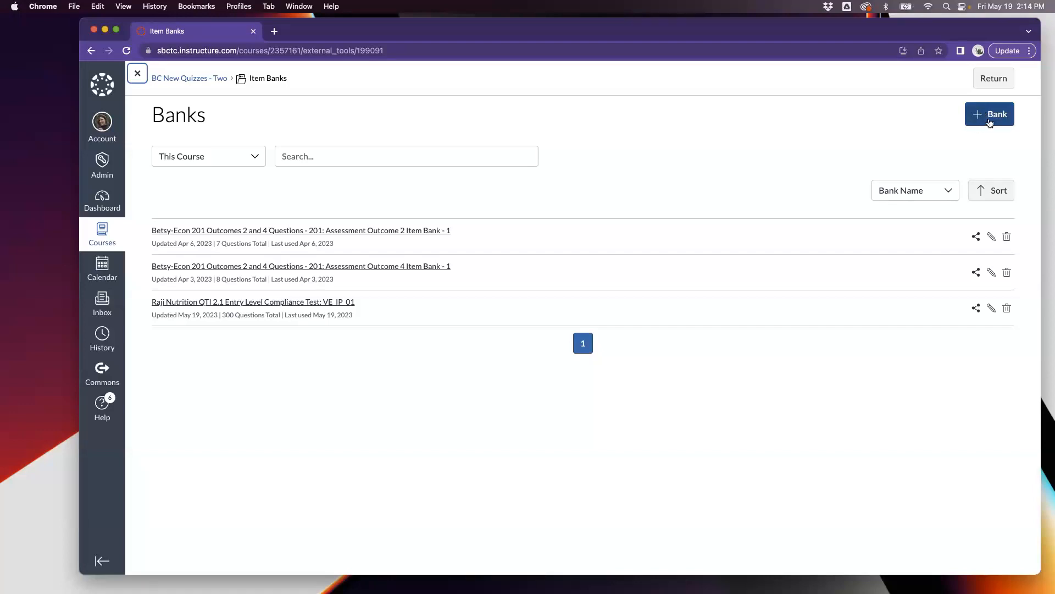
left_click(1000, 117)
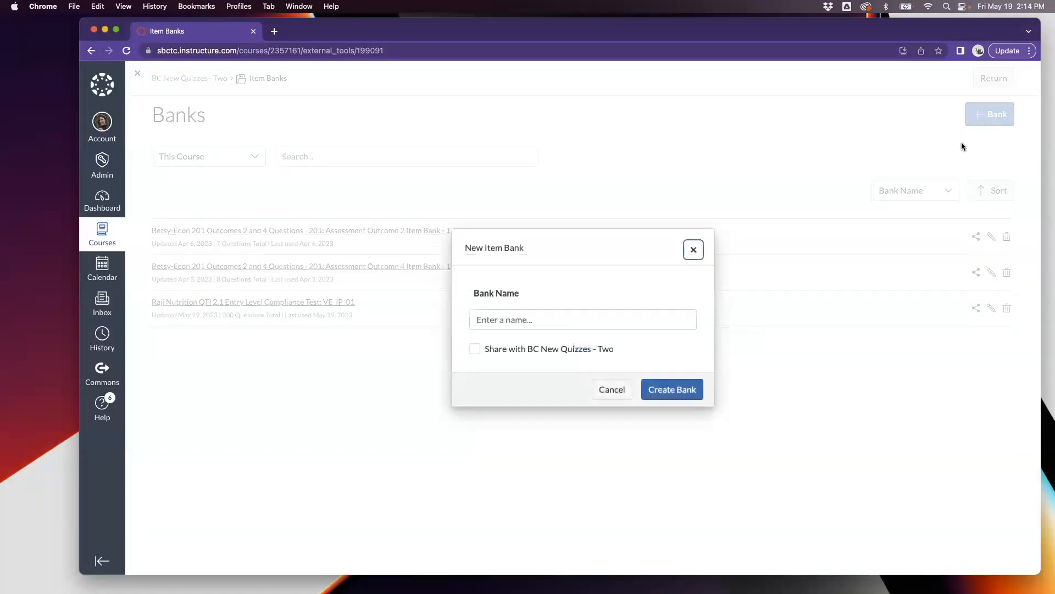
left_click(531, 319)
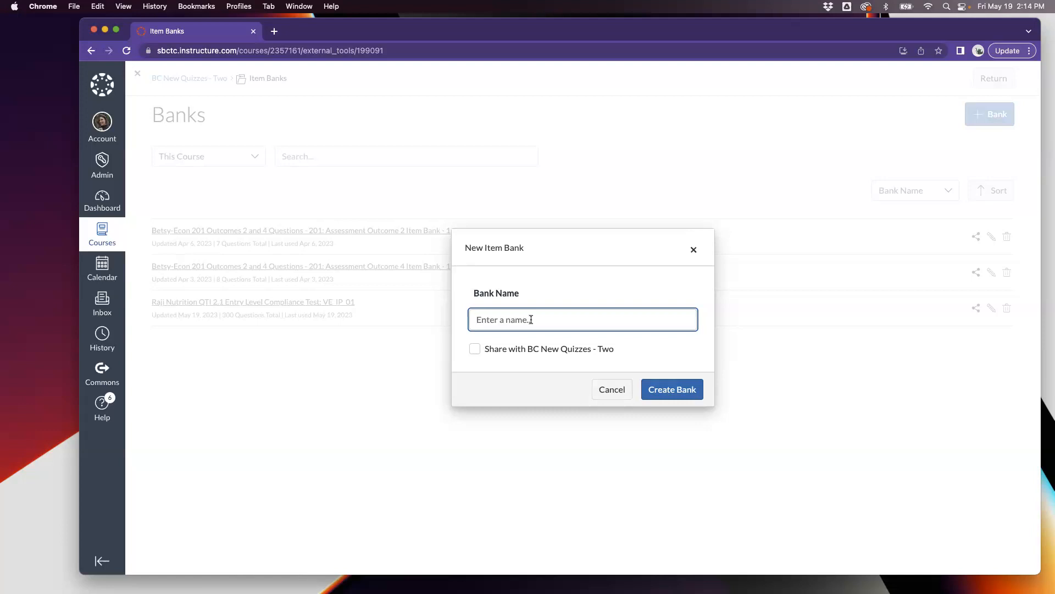
type("Test")
left_click(674, 391)
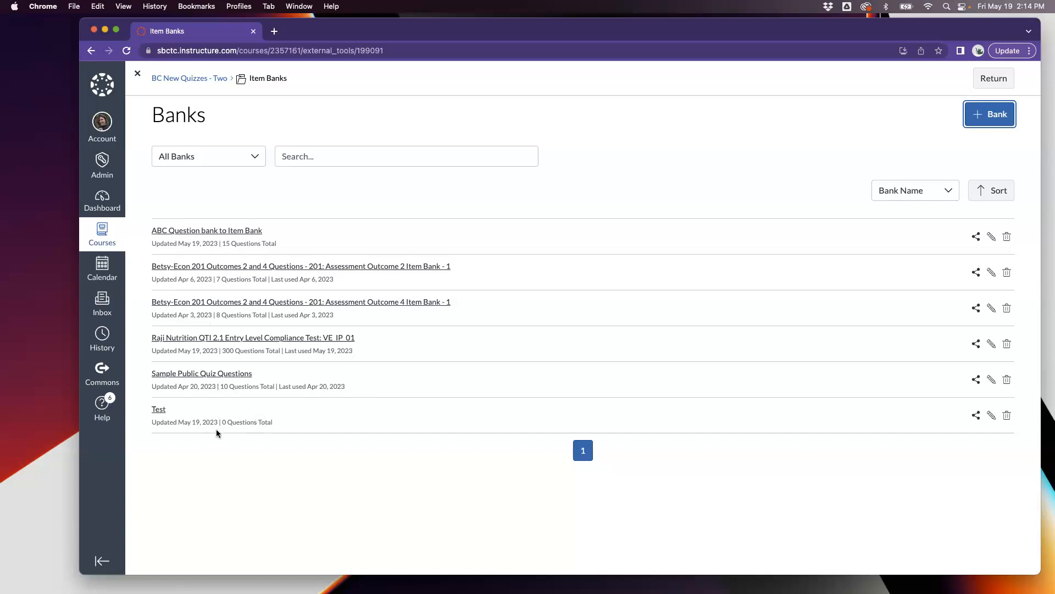
Import the quiz export file bc-new-quizzes-two-quiz-export.zip into the Test item bank
left_click(158, 410)
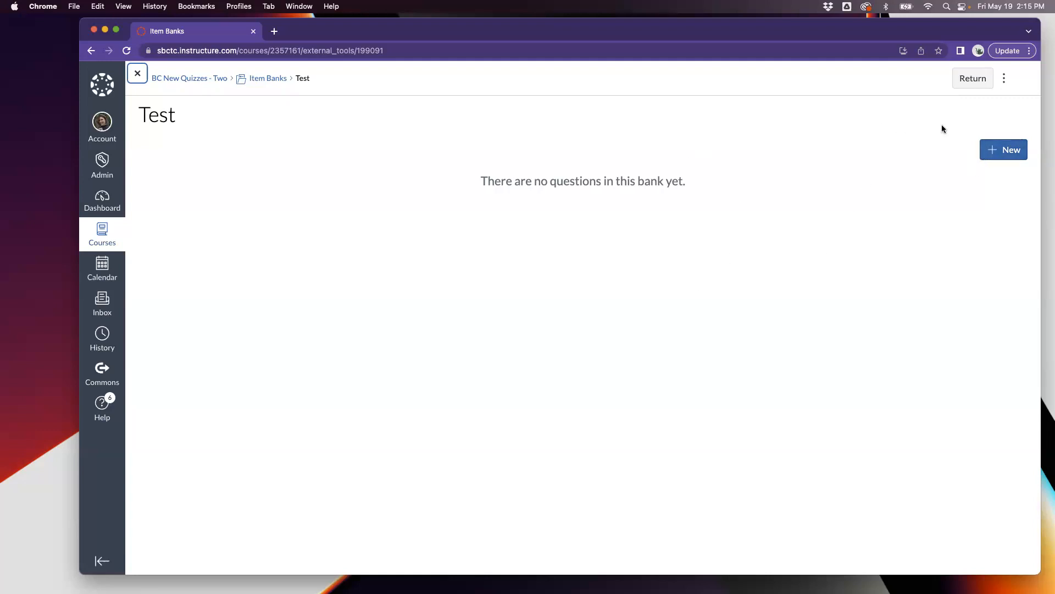
left_click(1005, 83)
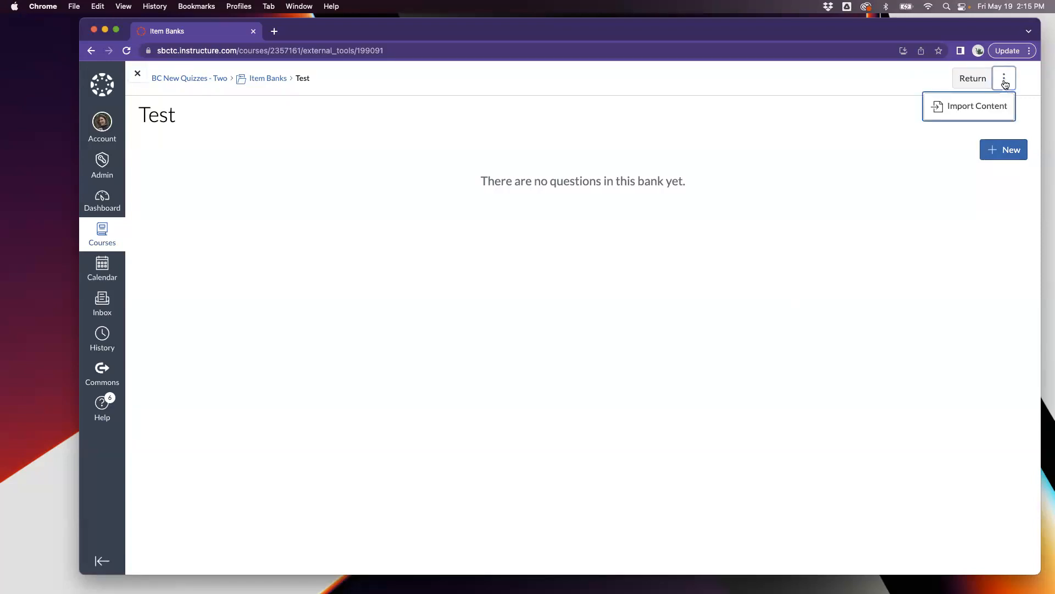
left_click(962, 108)
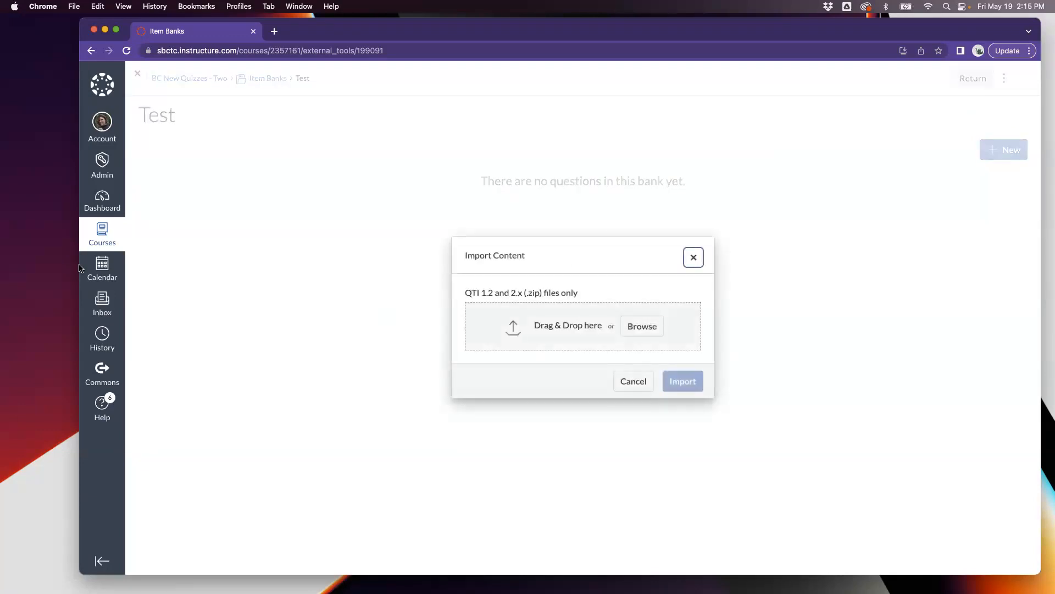
left_click_drag(33, 226, 570, 339)
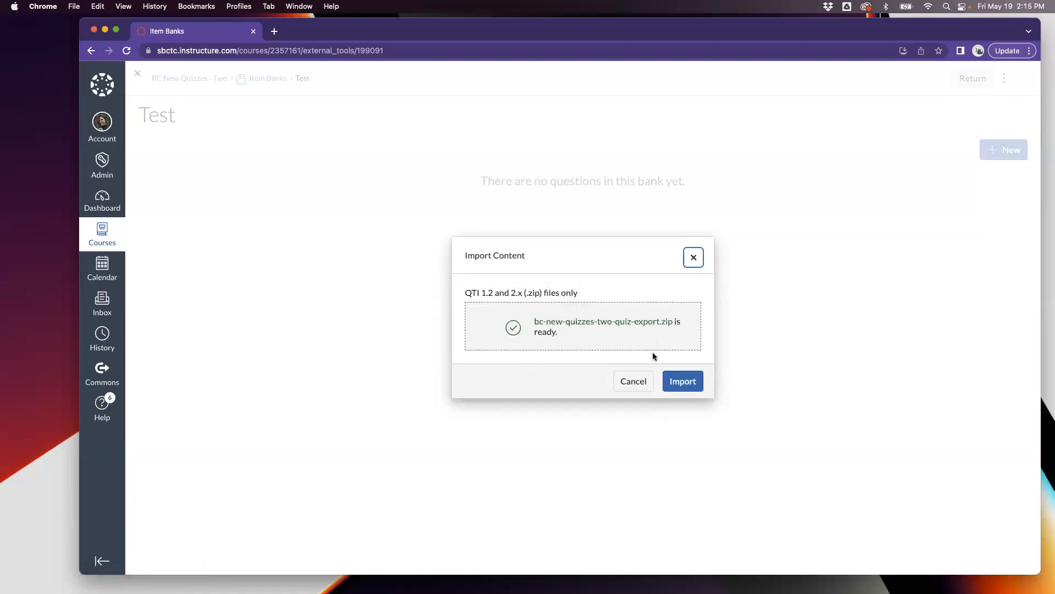
left_click(683, 381)
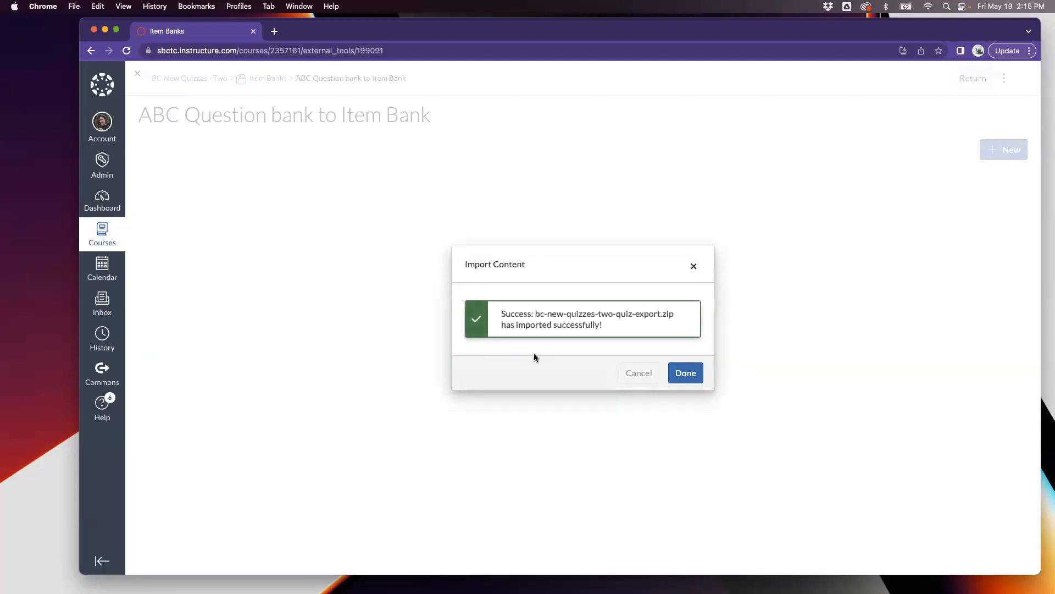
Close the finished import and look through the imported questions in the ABC Question bank to Item Bank
left_click(688, 373)
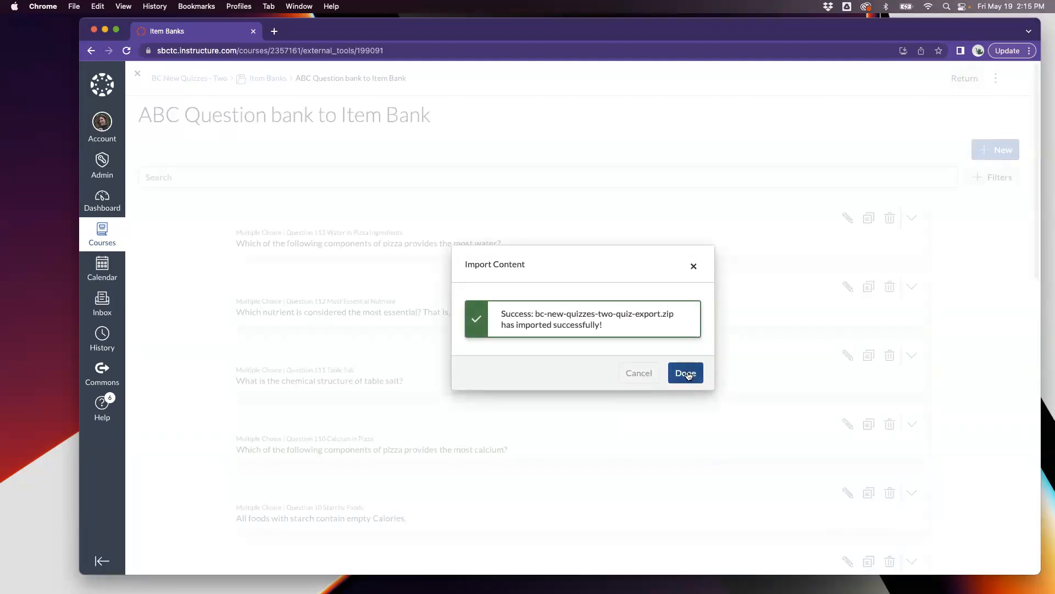
scroll(591, 347, "down", 1)
scroll(591, 346, "down", 3)
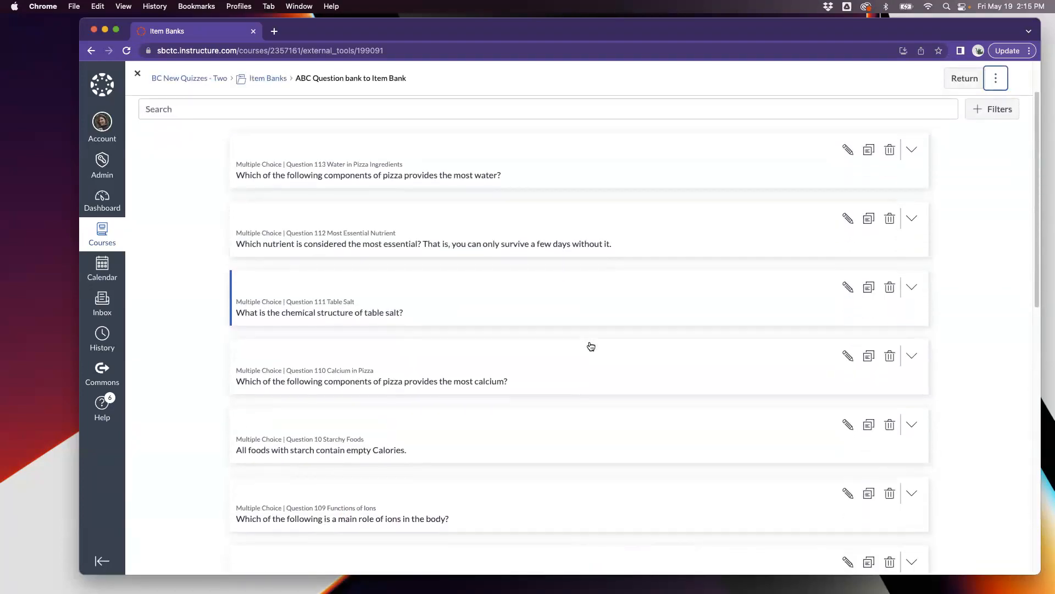
scroll(590, 347, "down", 1)
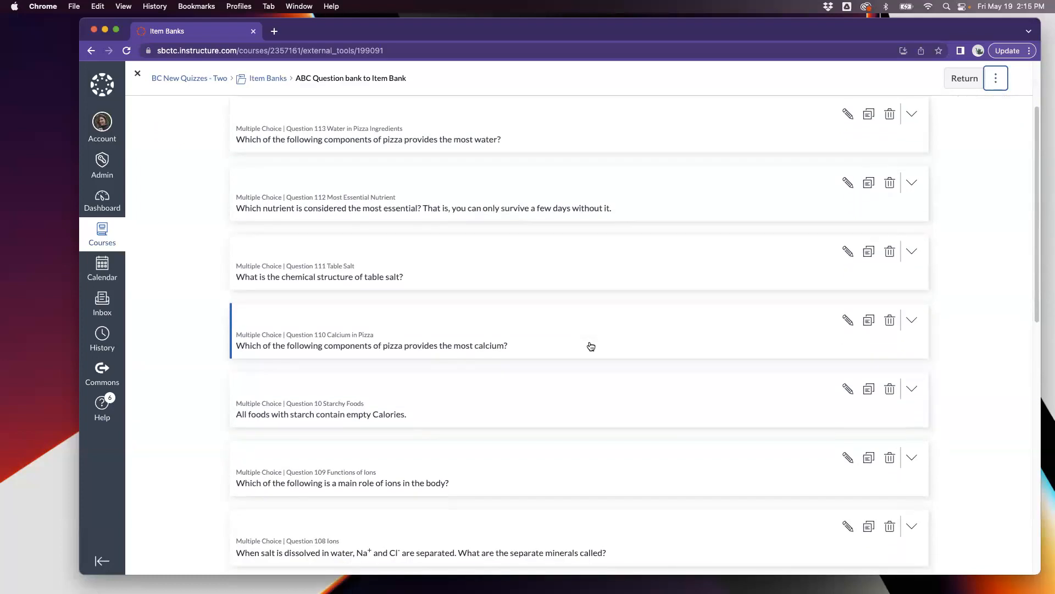
scroll(591, 346, "down", 7)
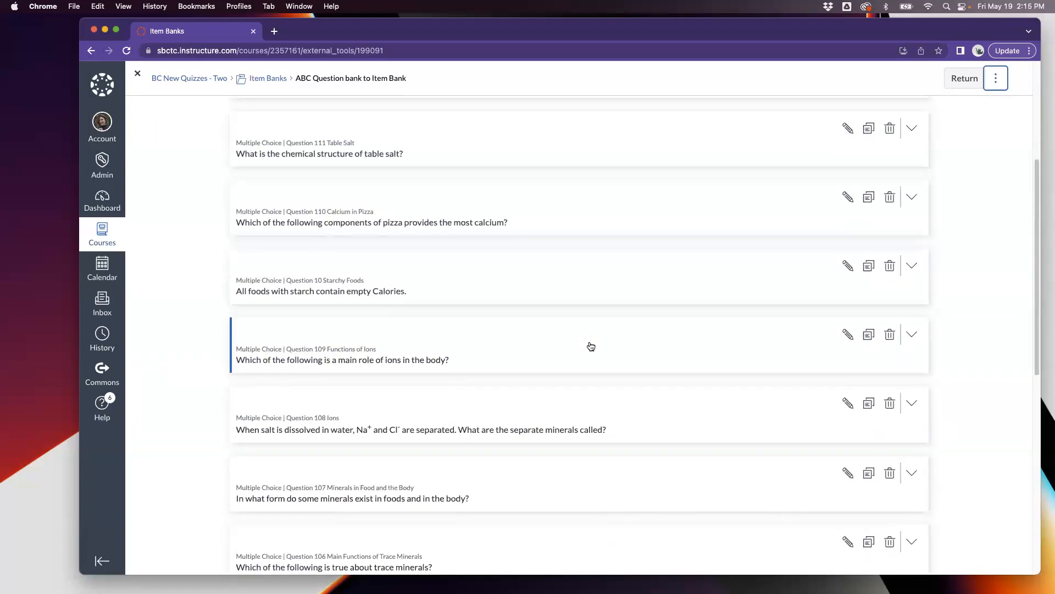
scroll(591, 346, "up", 9)
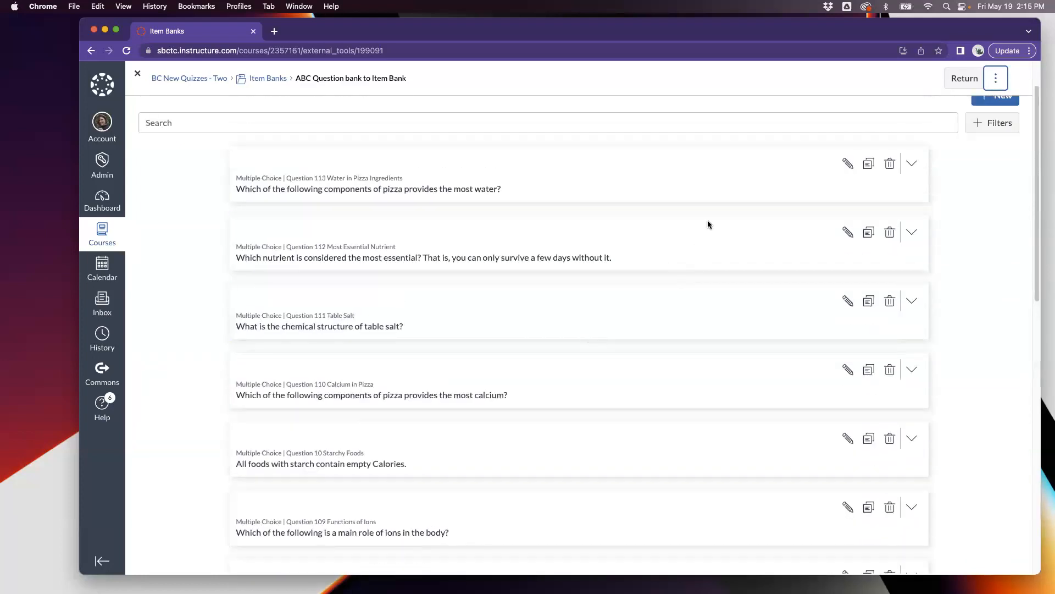
Inspect the edit settings and the copy/move options of the Water in Pizza Ingredients question, leaving both without changes
left_click(847, 166)
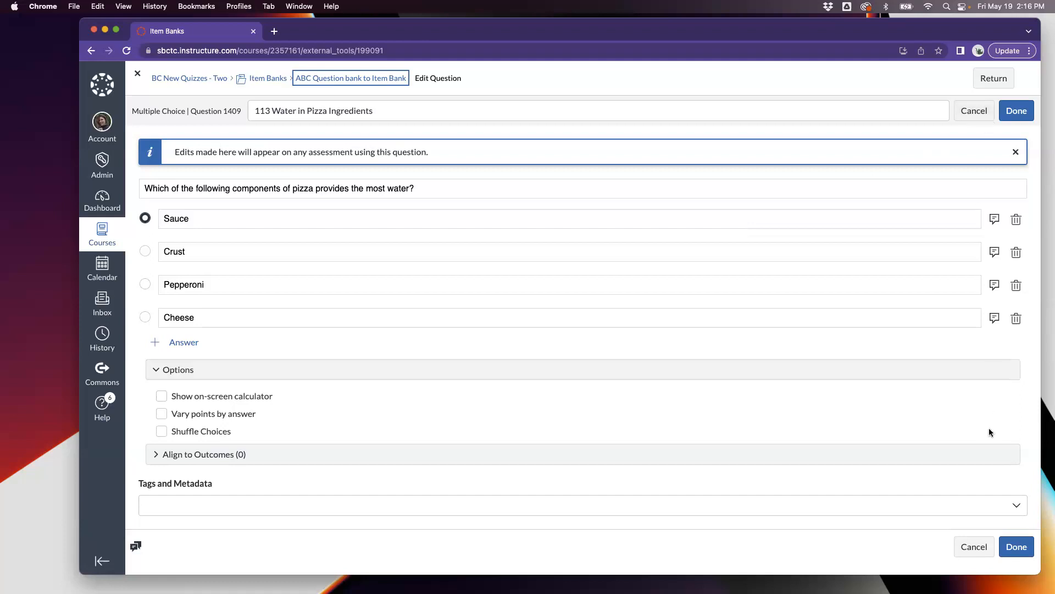
left_click(971, 545)
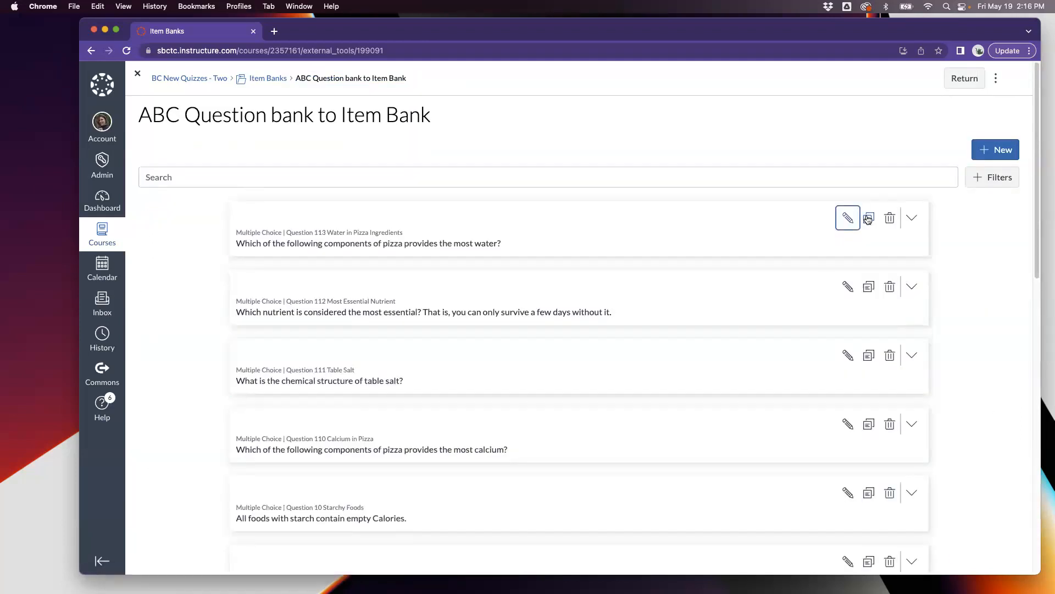
left_click(868, 219)
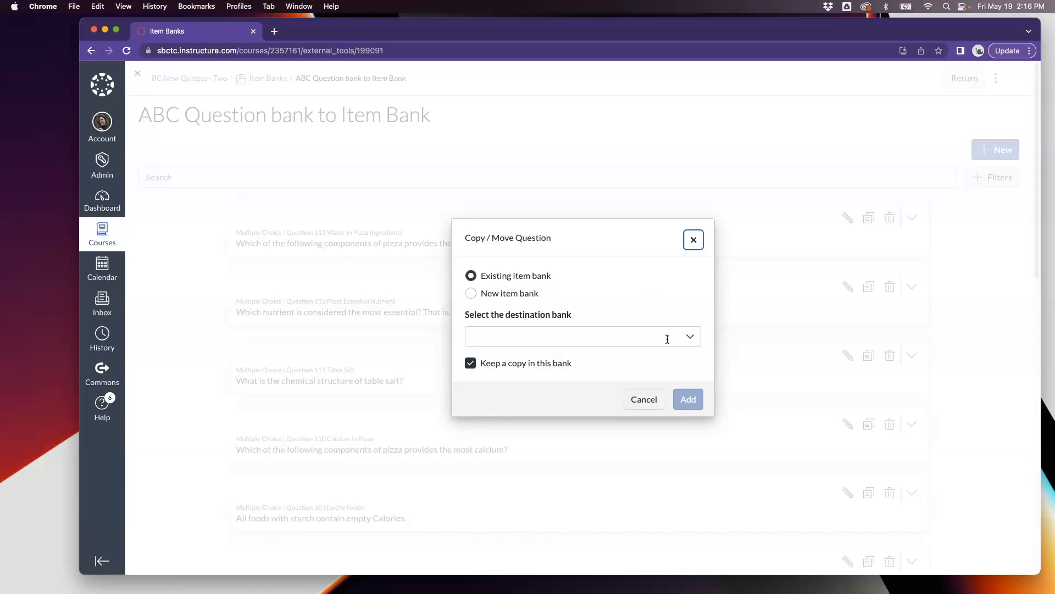
left_click(655, 401)
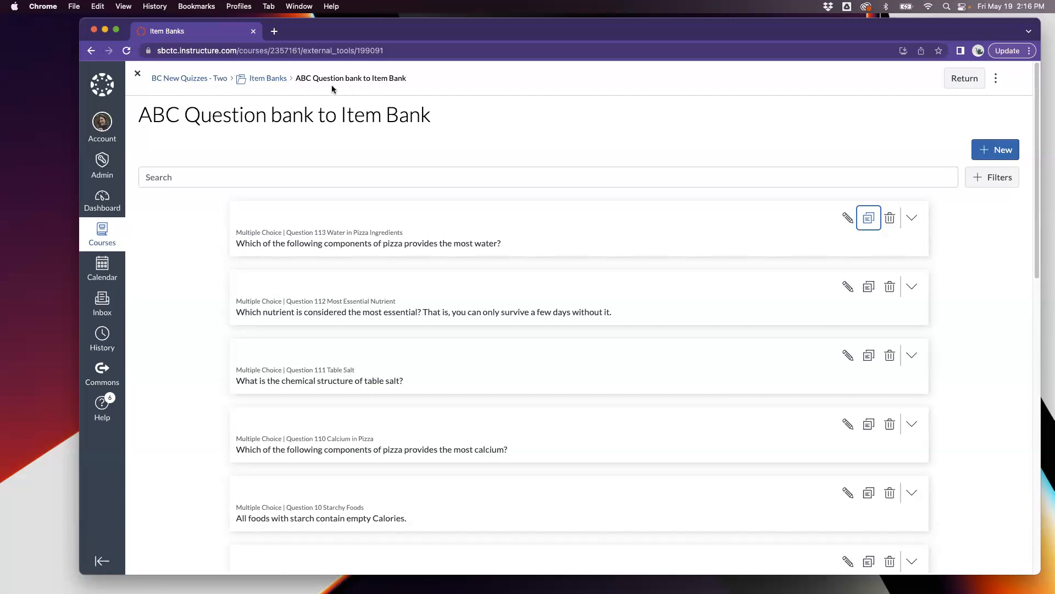
Examine the sharing options and access levels of the last-listed ABC Question bank to Item Bank, then cancel without sharing
left_click(268, 78)
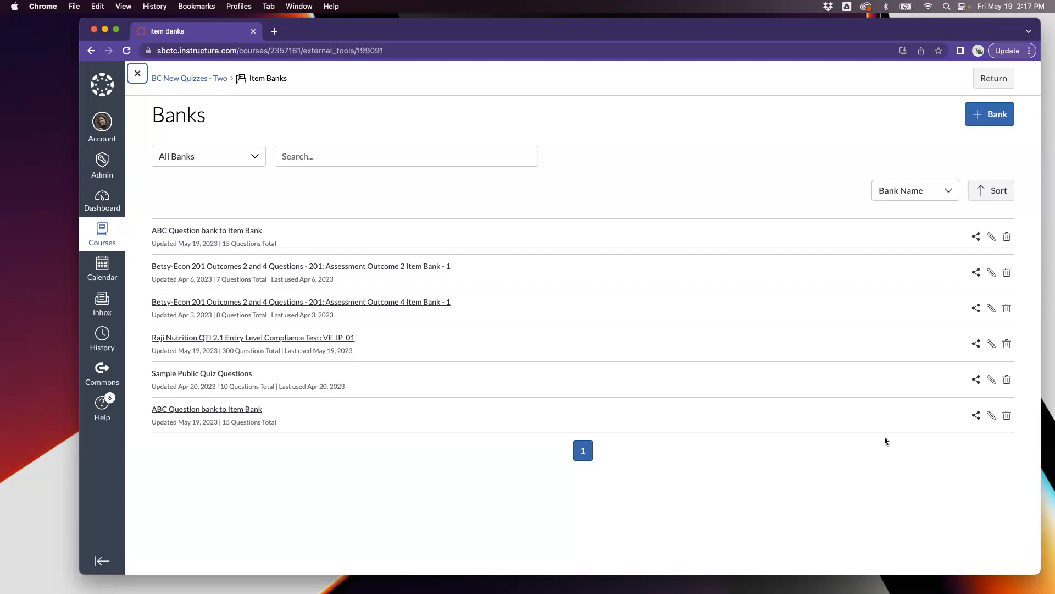
left_click(974, 416)
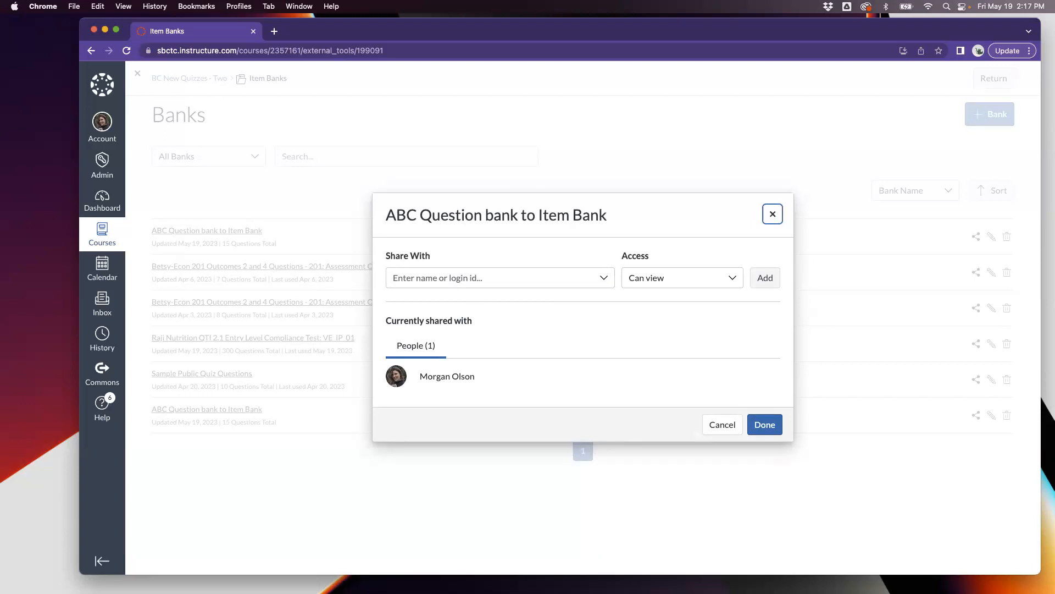
left_click(663, 277)
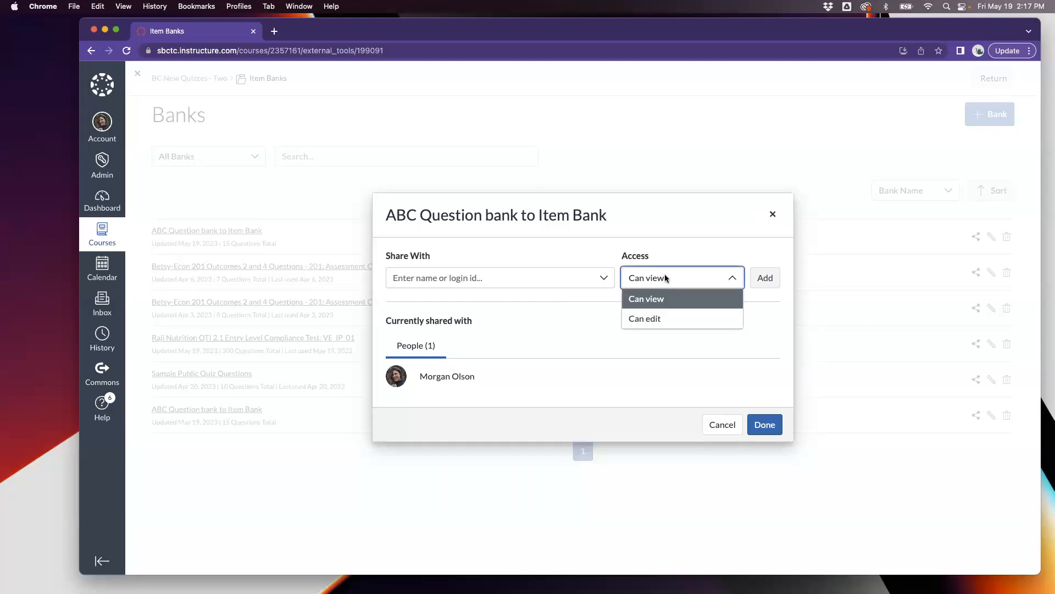
left_click(694, 238)
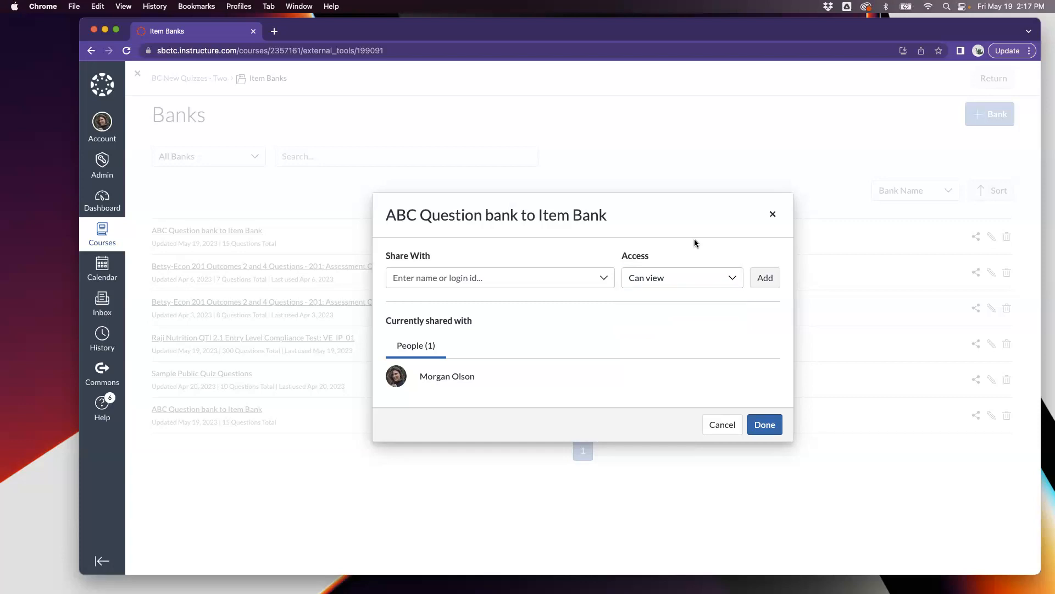
left_click(715, 423)
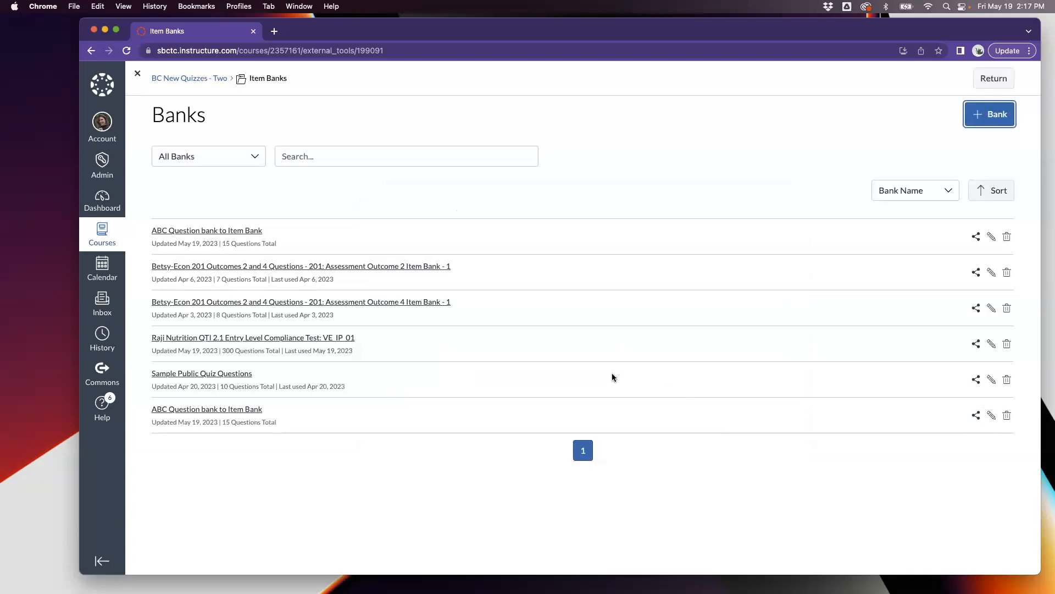
Start a new quiz in the BC New Quizzes - Two course using the New Quizzes engine
left_click(197, 78)
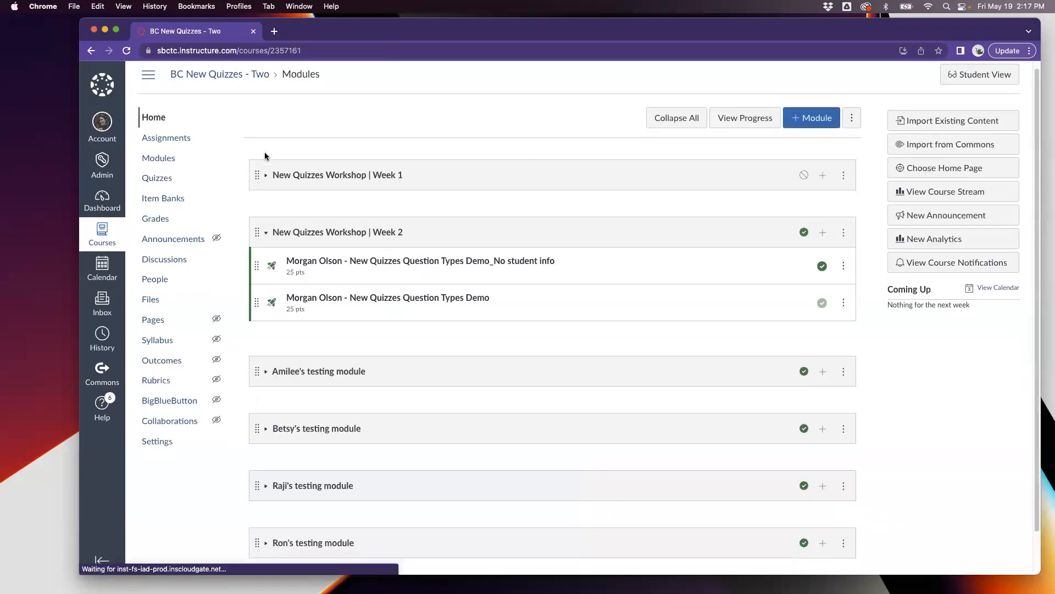
scroll(315, 399, "up", 1)
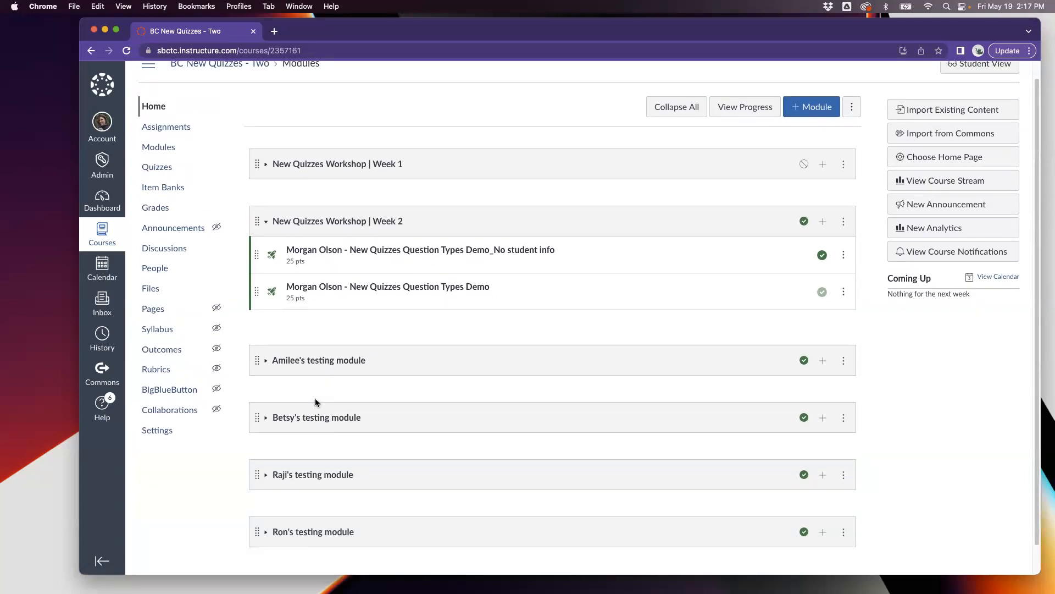
left_click(169, 170)
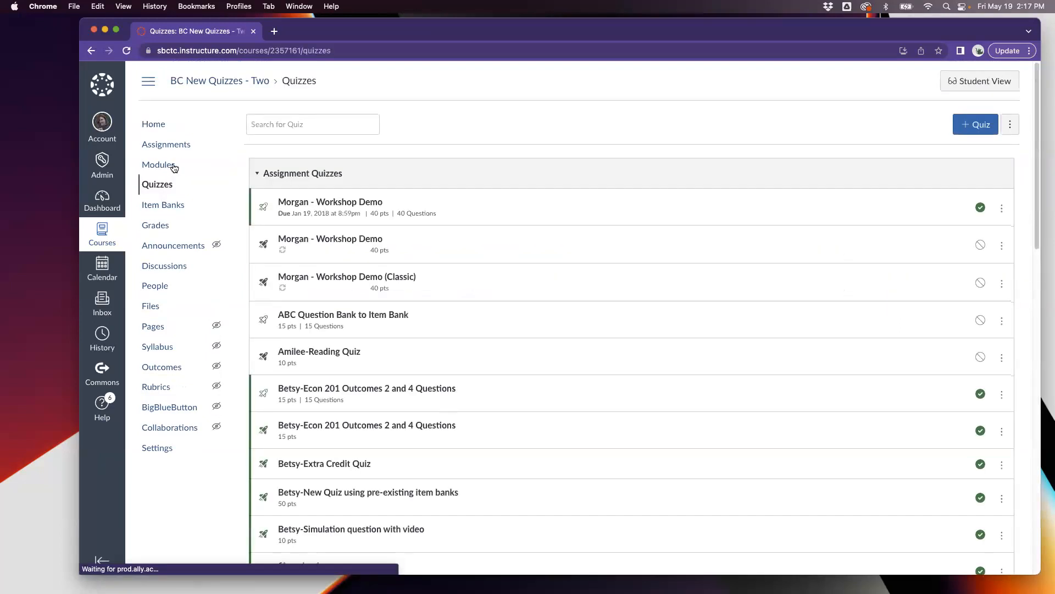
left_click(982, 128)
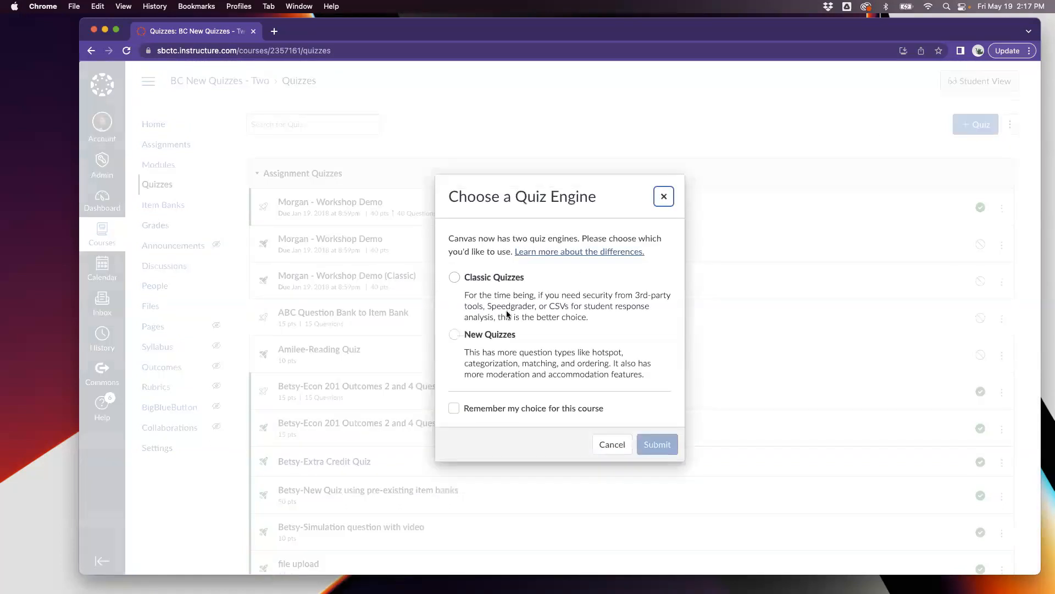
left_click(455, 334)
left_click(667, 452)
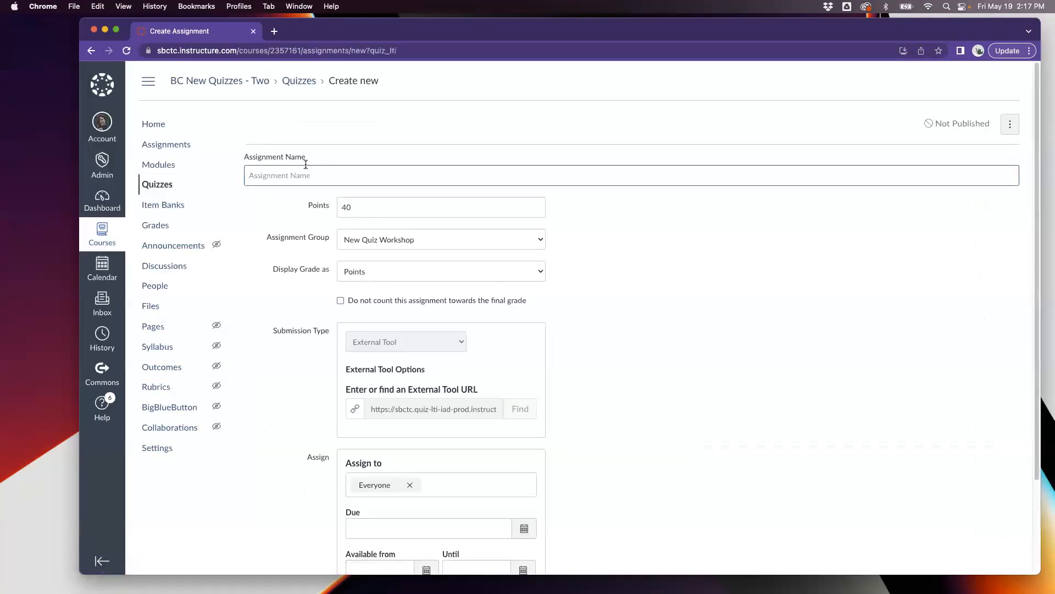
Name the new quiz "Item Bank Test" and open it for building
type("Item Bank Test")
left_click(607, 289)
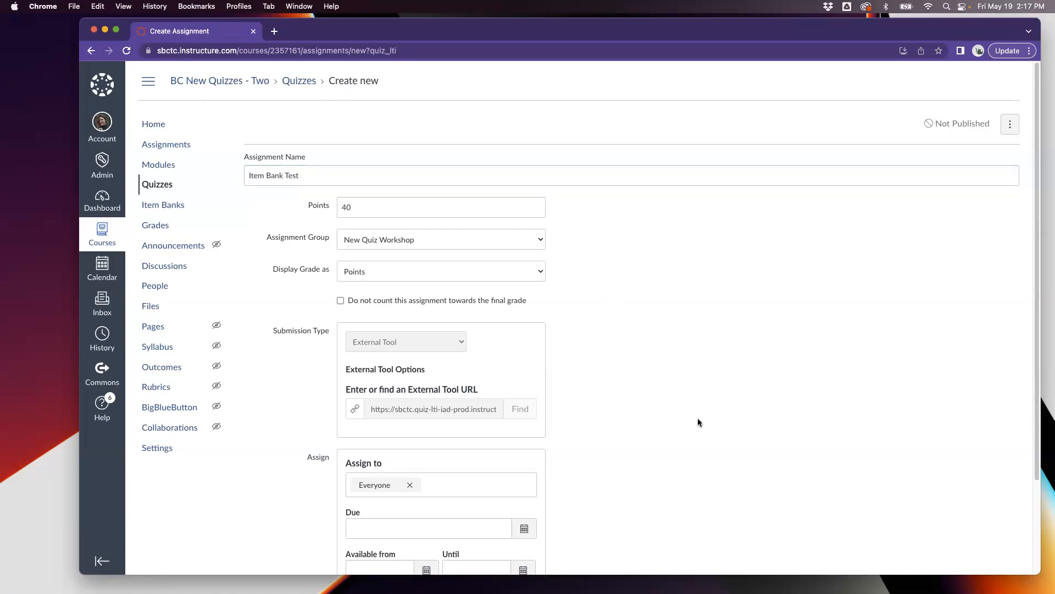
scroll(698, 422, "down", 4)
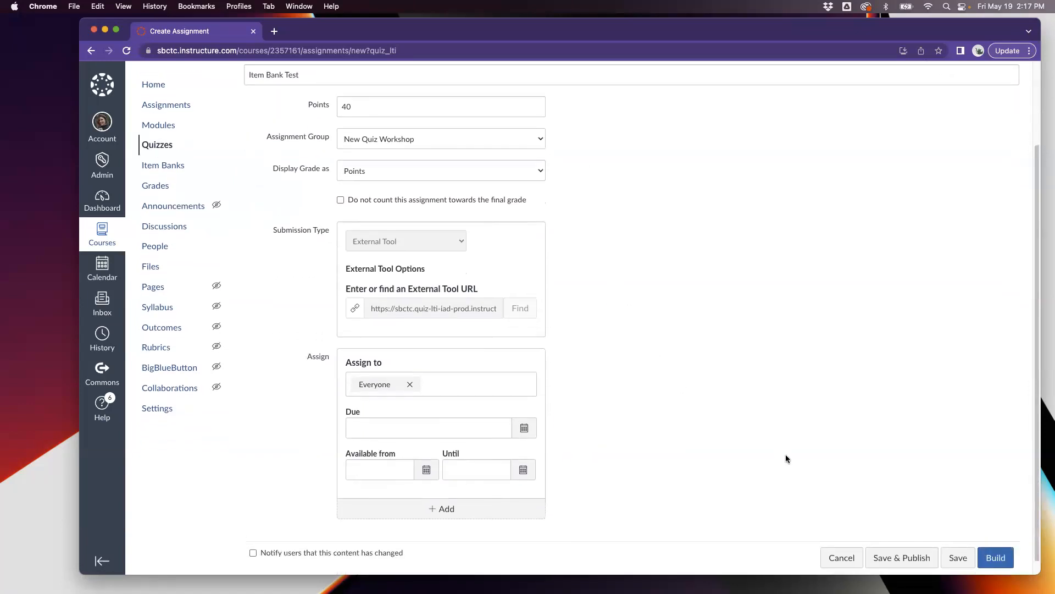
left_click(996, 547)
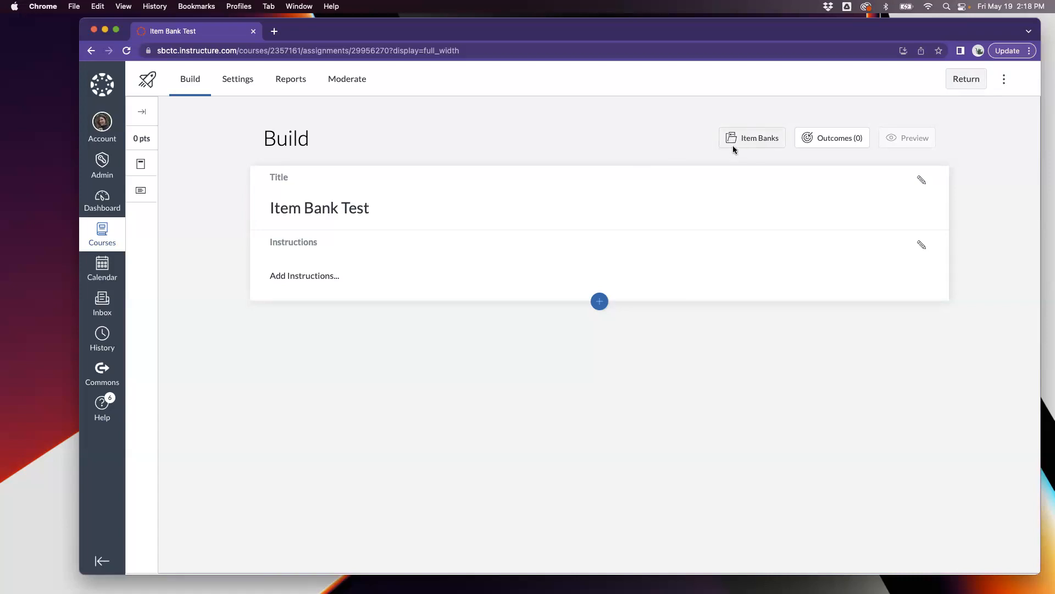
Add the single question 300 Incomplete Protein Sources from the Nutrition QTI 2.1 Entry Level Compliance Test item bank to the quiz
left_click(761, 140)
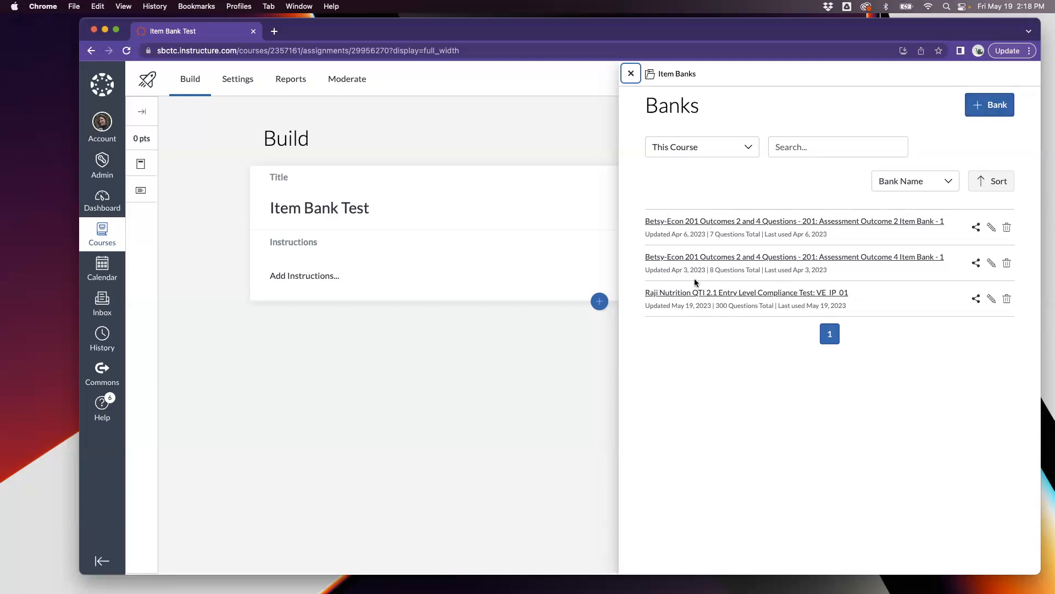
left_click(676, 292)
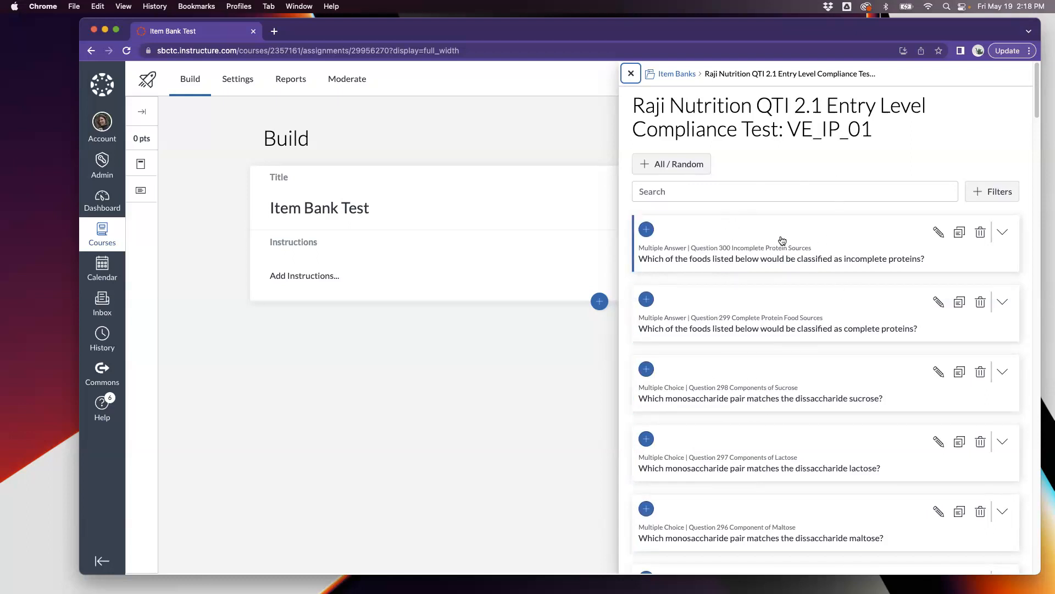
left_click(647, 230)
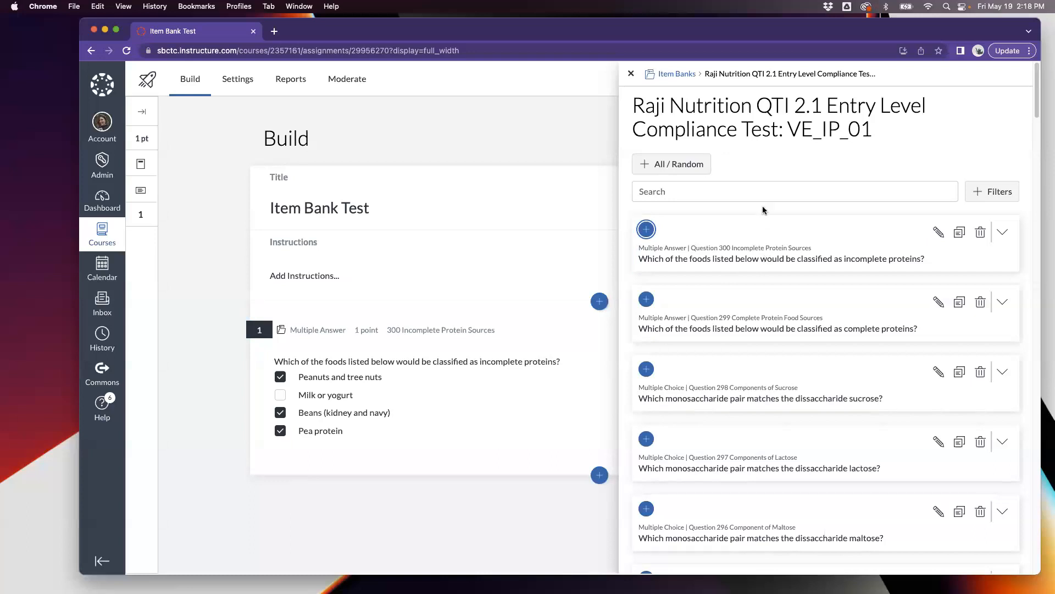
Add the whole Nutrition QTI 2.1 Entry Level Compliance Test item bank to the quiz and close the bank list
left_click(662, 168)
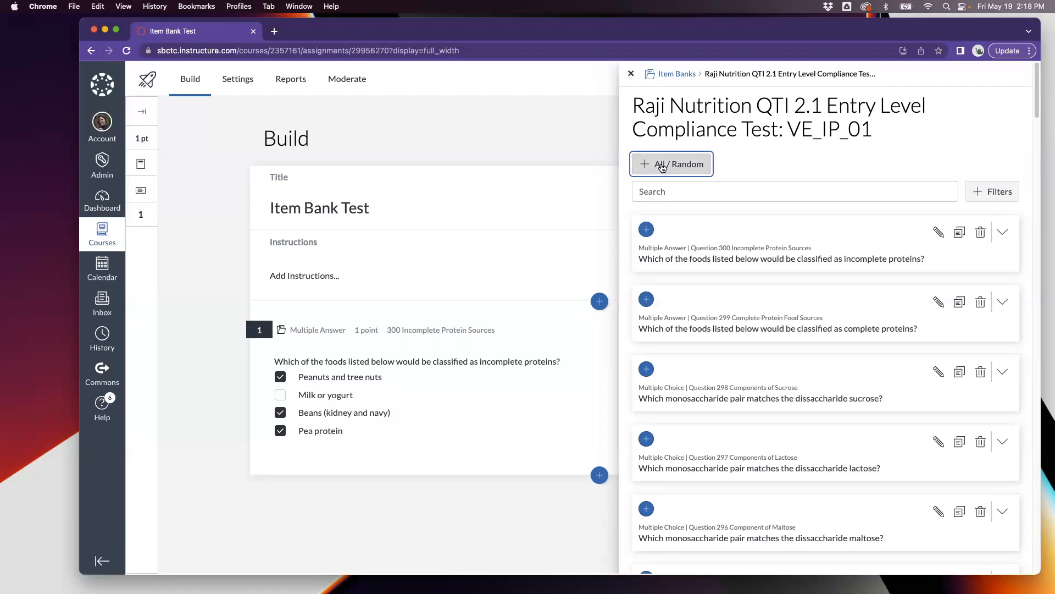
left_click(632, 75)
scroll(373, 459, "down", 1)
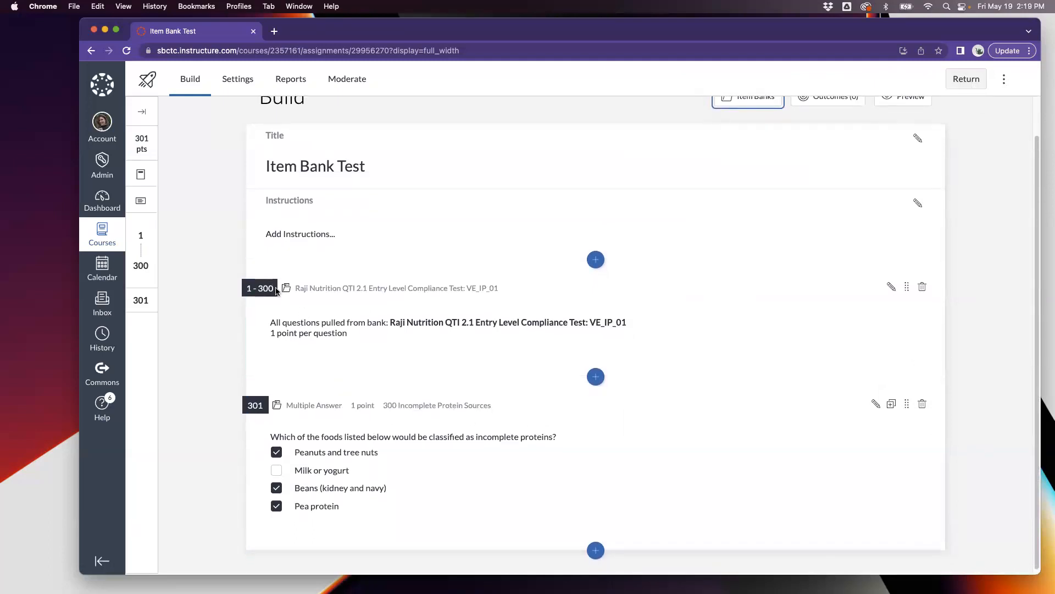
Set the item bank block in the quiz to randomly select 5 questions and save it
left_click(418, 304)
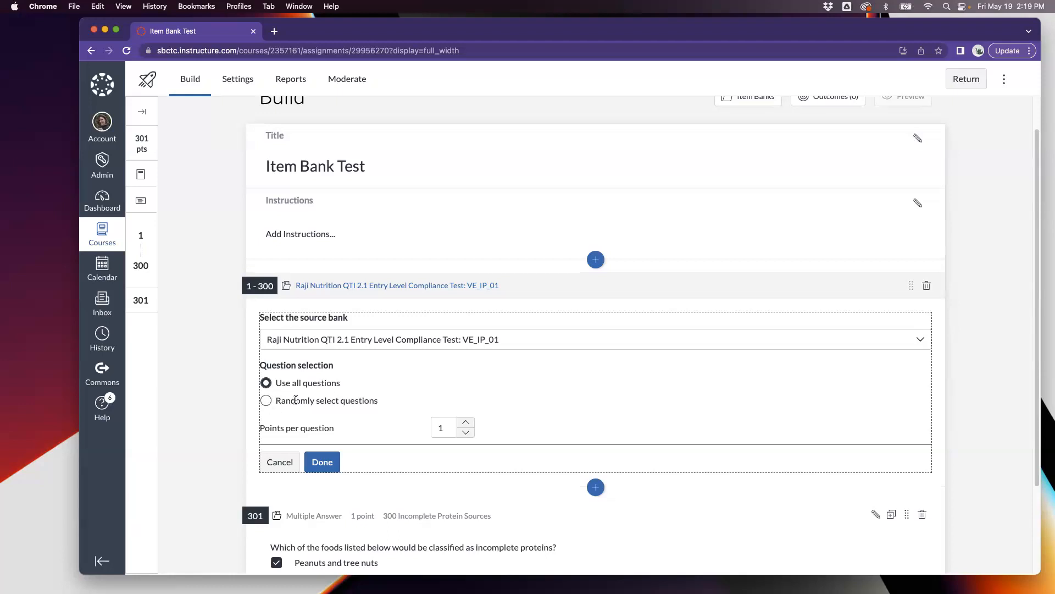
left_click(267, 401)
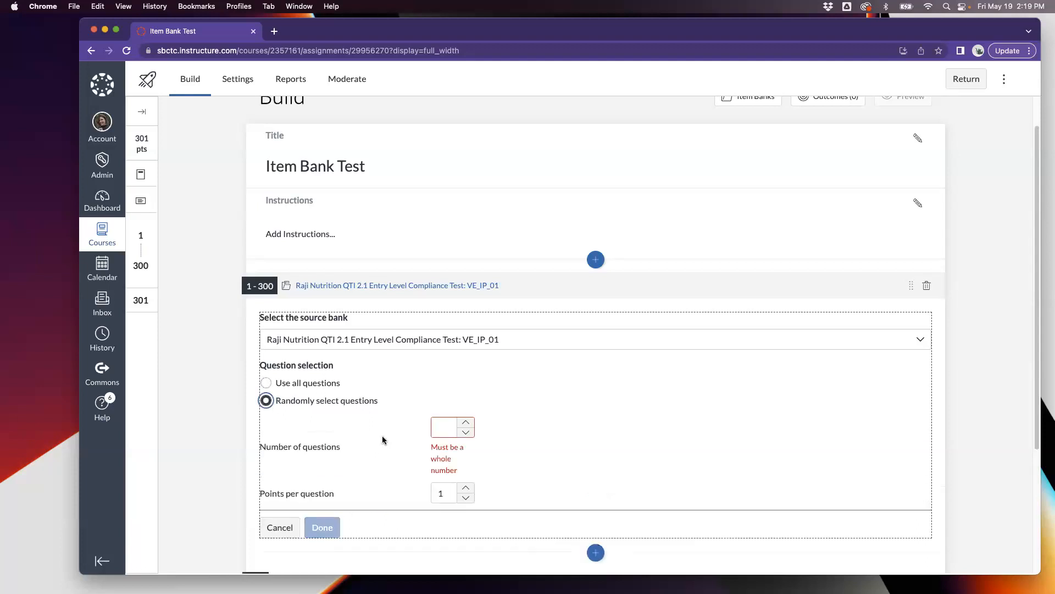
left_click(466, 425)
left_click(466, 425)
left_click(466, 424)
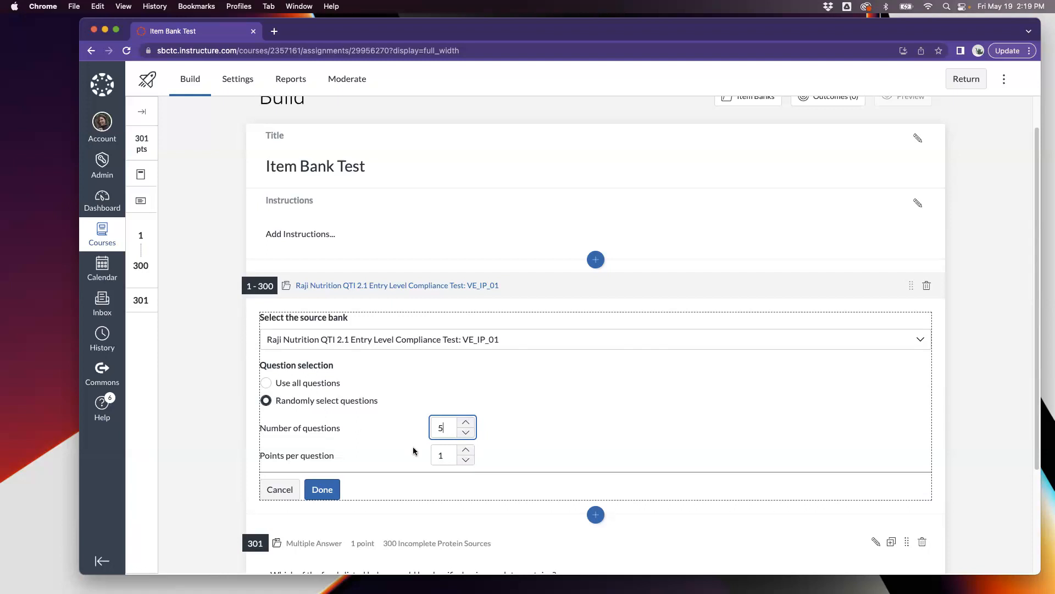
left_click(324, 489)
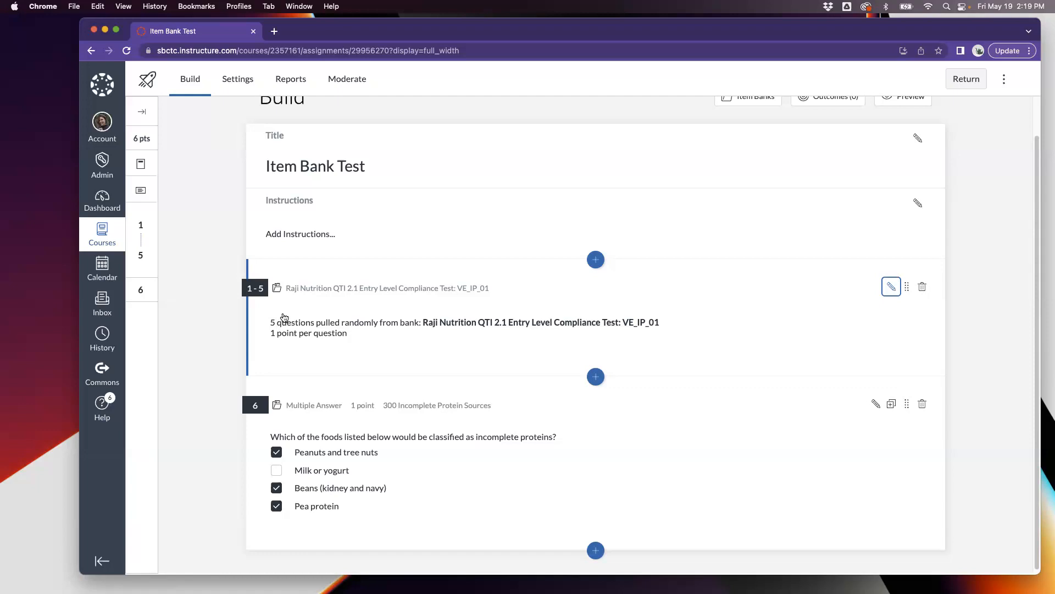
Preview the Item Bank Test quiz and examine the randomly drawn questions and the individually added one
scroll(1007, 314, "up", 2)
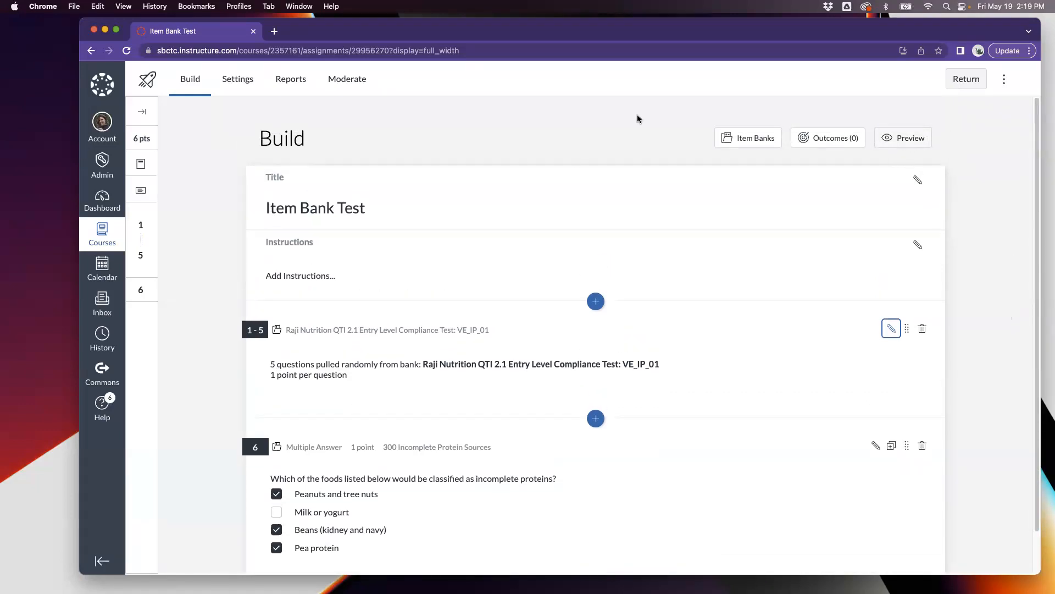
left_click(904, 138)
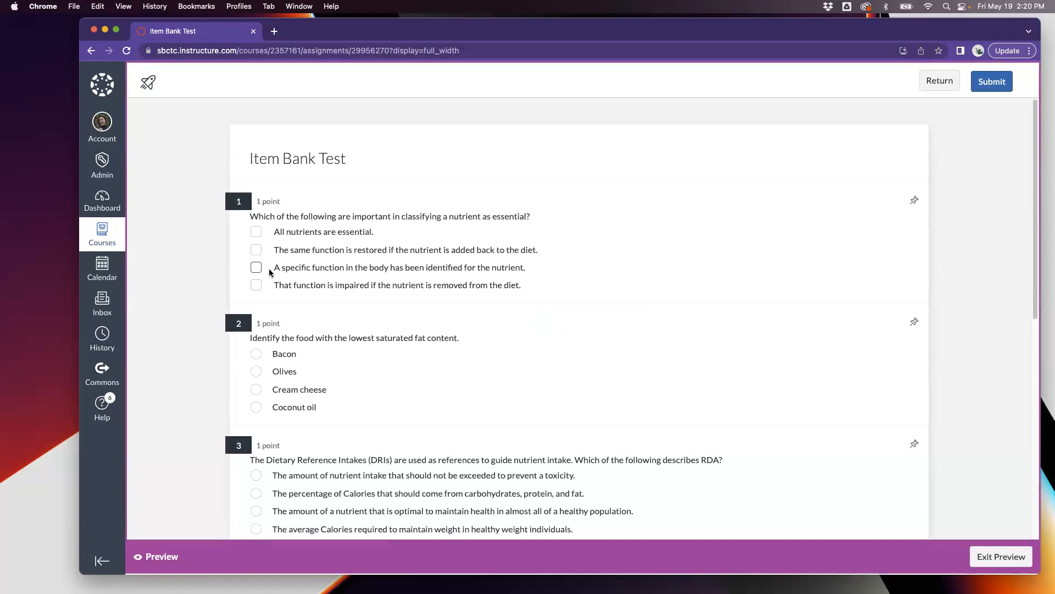
scroll(269, 271, "down", 2)
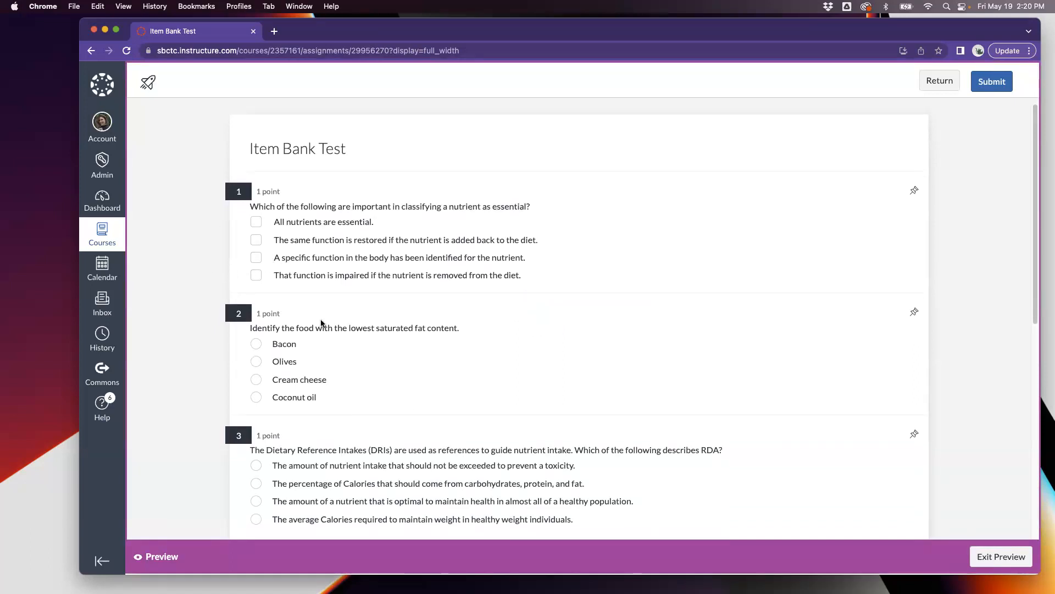
scroll(348, 400, "down", 5)
scroll(351, 417, "down", 10)
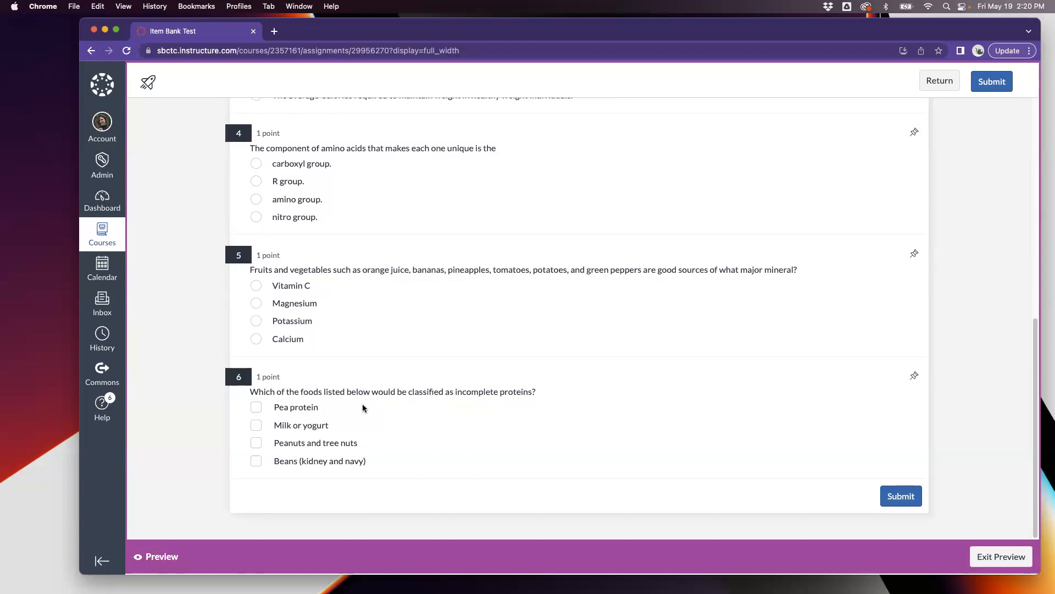
Exit the Item Bank Test preview and return from the quiz builder to the course's quiz list
scroll(464, 385, "up", 6)
scroll(464, 385, "up", 9)
left_click(988, 557)
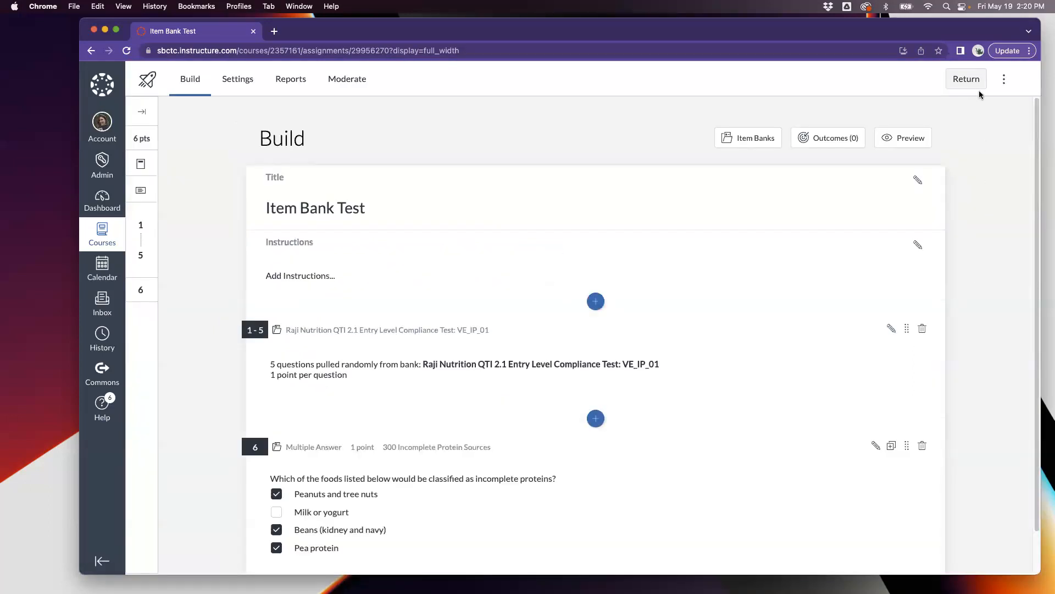
left_click(972, 80)
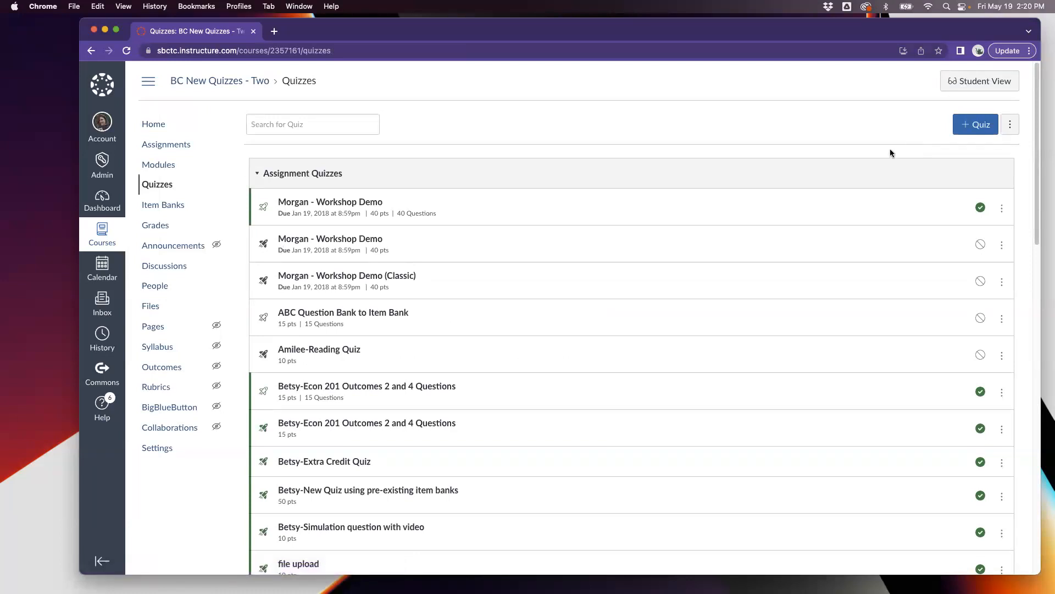
Open the New Quizzes Question Types Demo_No student info quiz from the course modules in the quiz builder
left_click(162, 166)
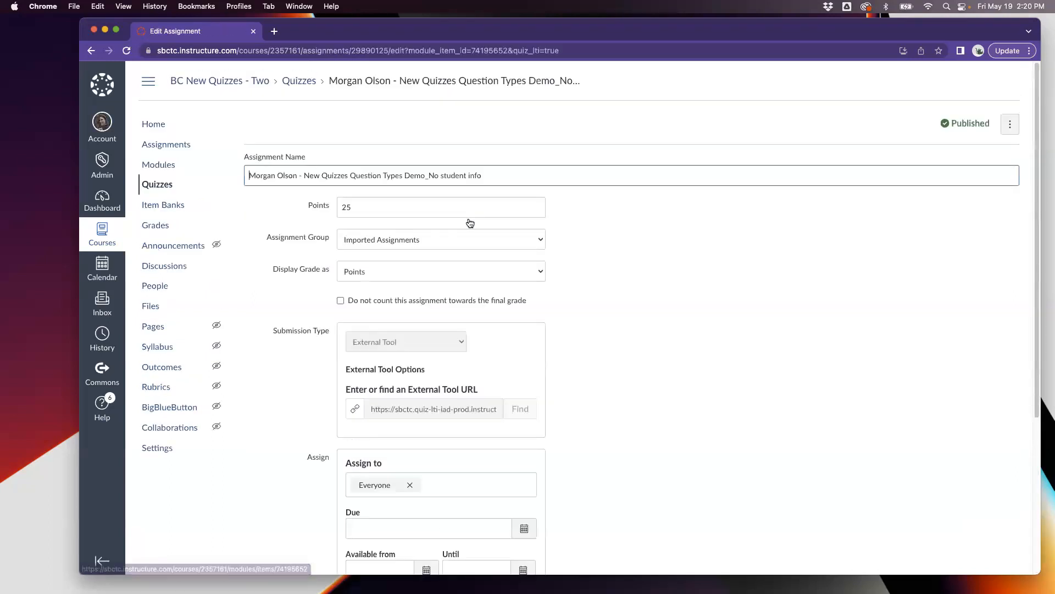
scroll(724, 414, "down", 5)
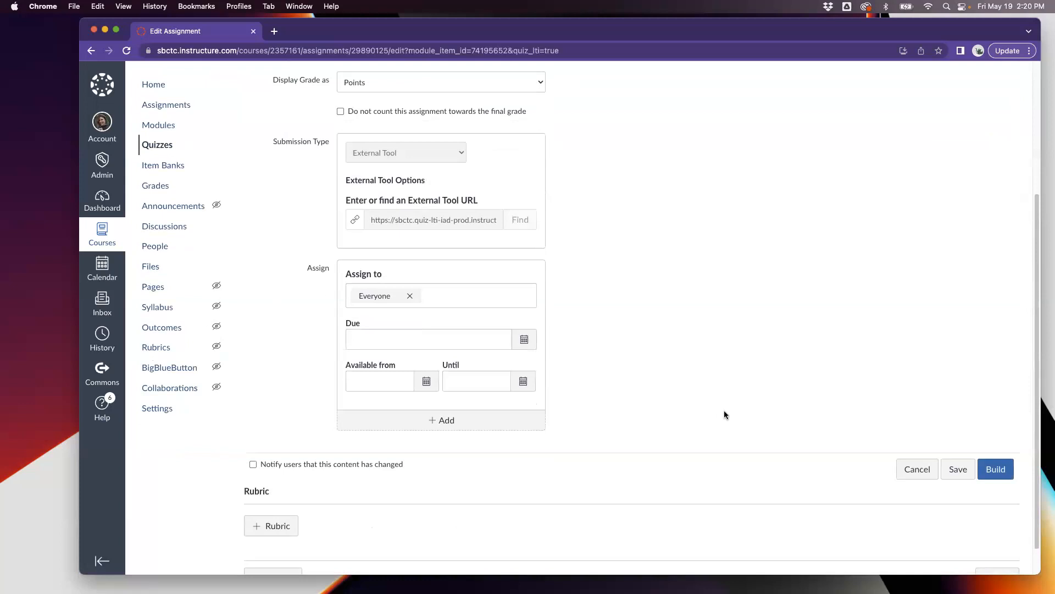
scroll(867, 433, "up", 3)
scroll(766, 414, "up", 2)
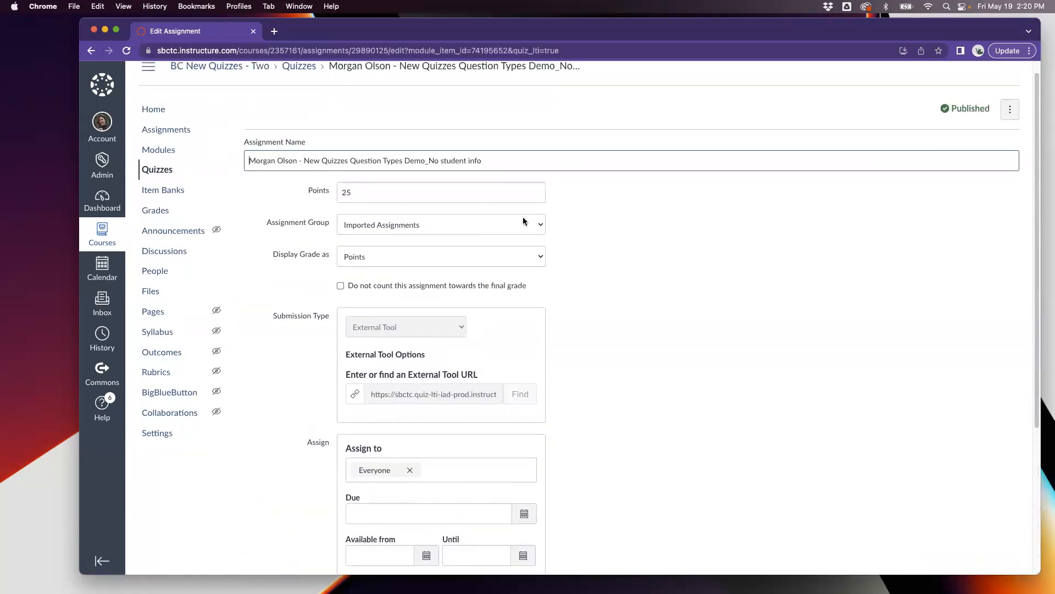
scroll(662, 421, "down", 1)
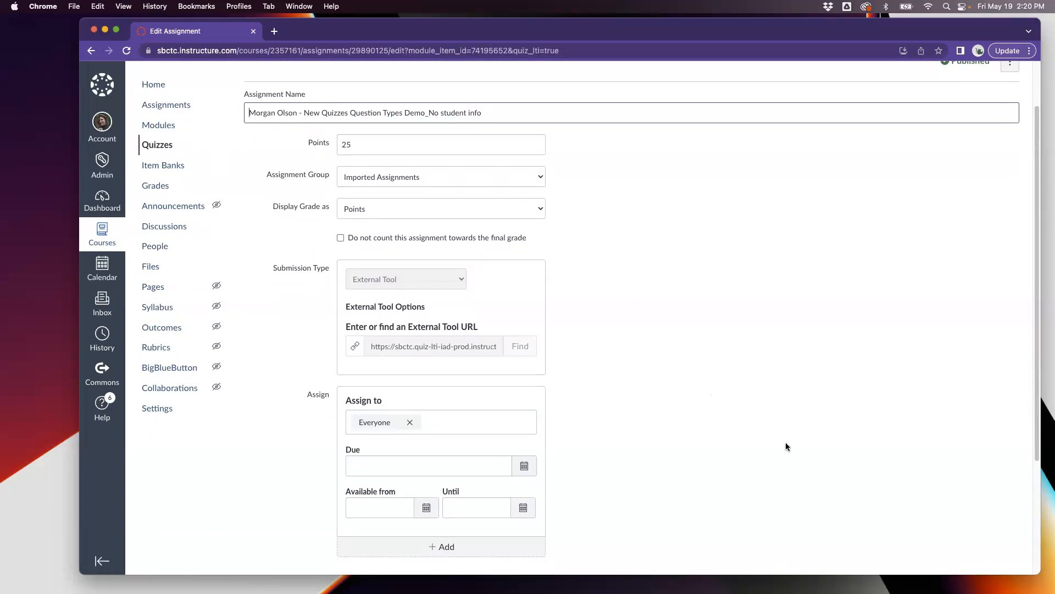
scroll(786, 446, "down", 3)
left_click(998, 434)
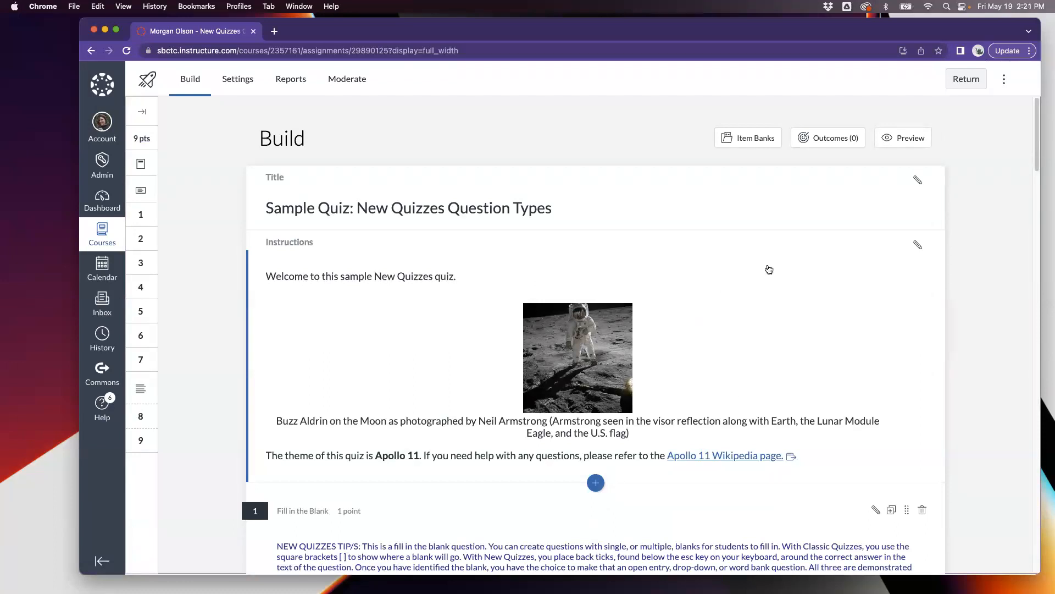
Review the sample quiz's instructions and open the first Fill in the Blank question for editing
scroll(769, 269, "down", 1)
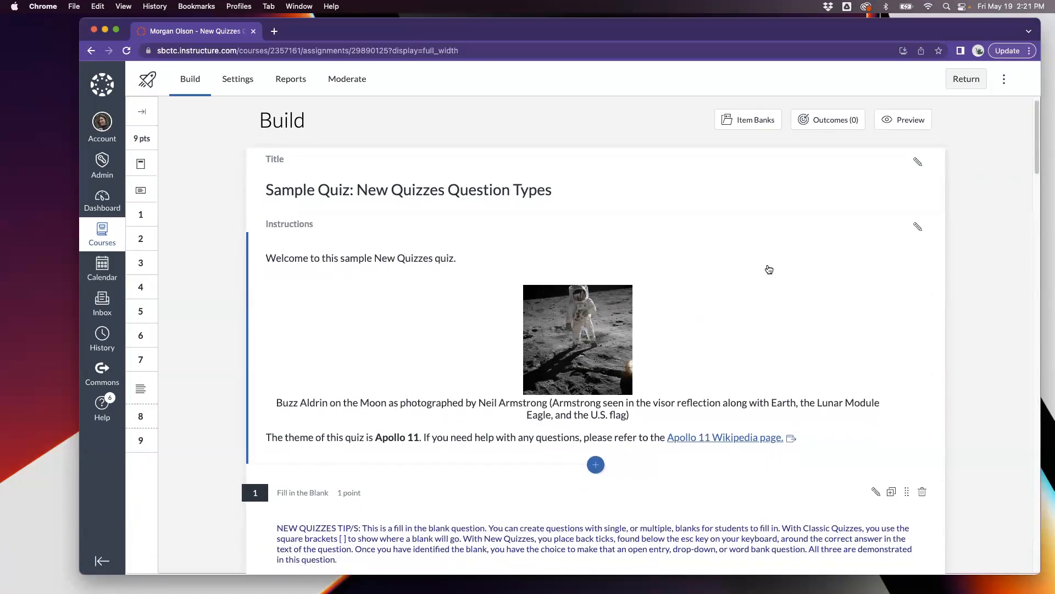
scroll(769, 269, "down", 2)
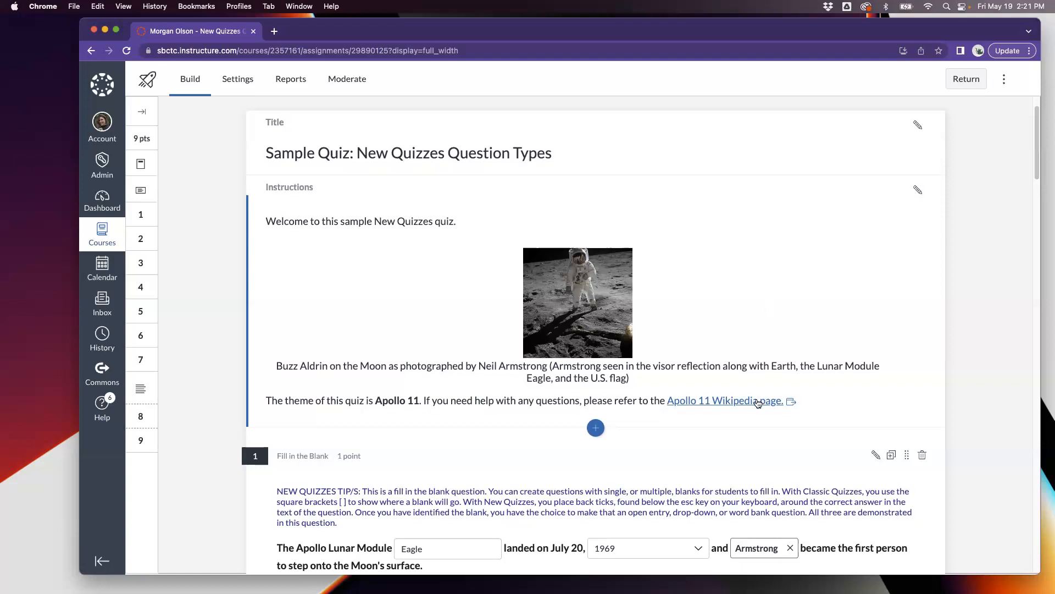
scroll(754, 409, "down", 1)
scroll(747, 418, "down", 5)
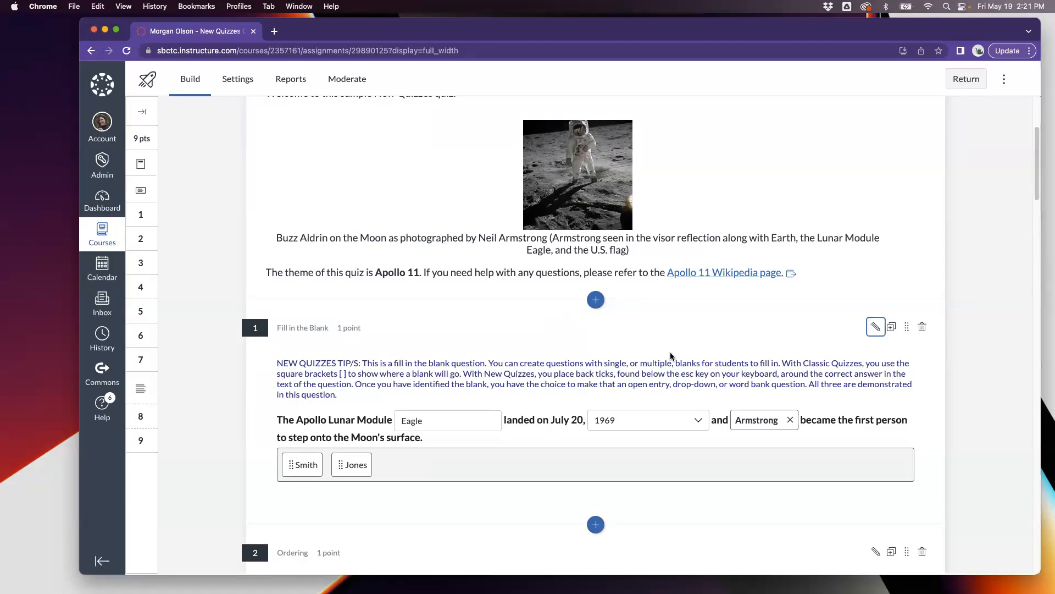
left_click(876, 327)
scroll(443, 369, "down", 1)
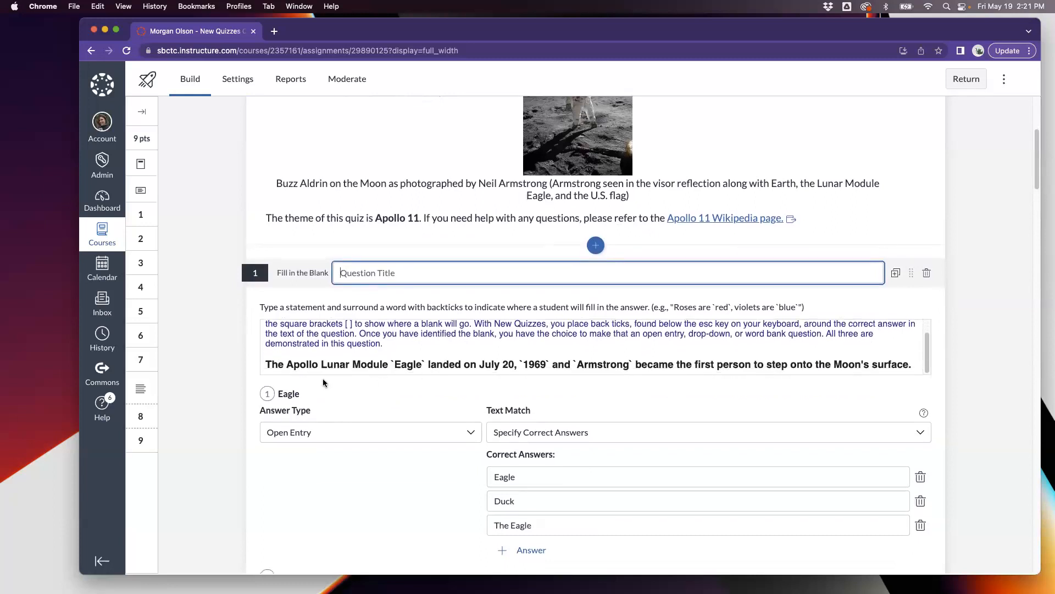
Examine how backticks define the blanks in the Apollo Lunar Module statement and how each blank's answer is configured
scroll(436, 342, "up", 1)
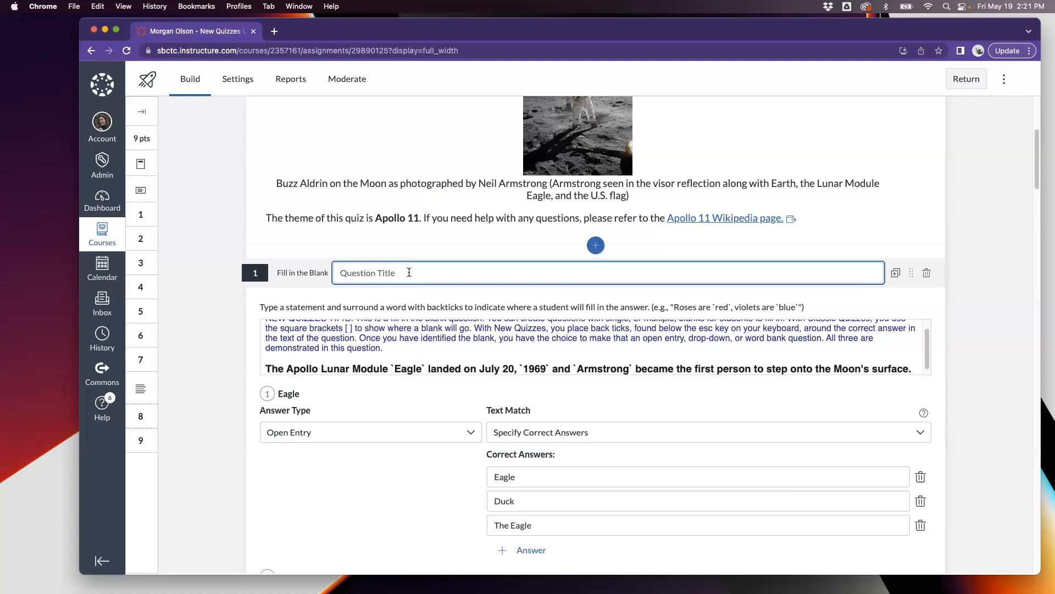
scroll(396, 338, "down", 1)
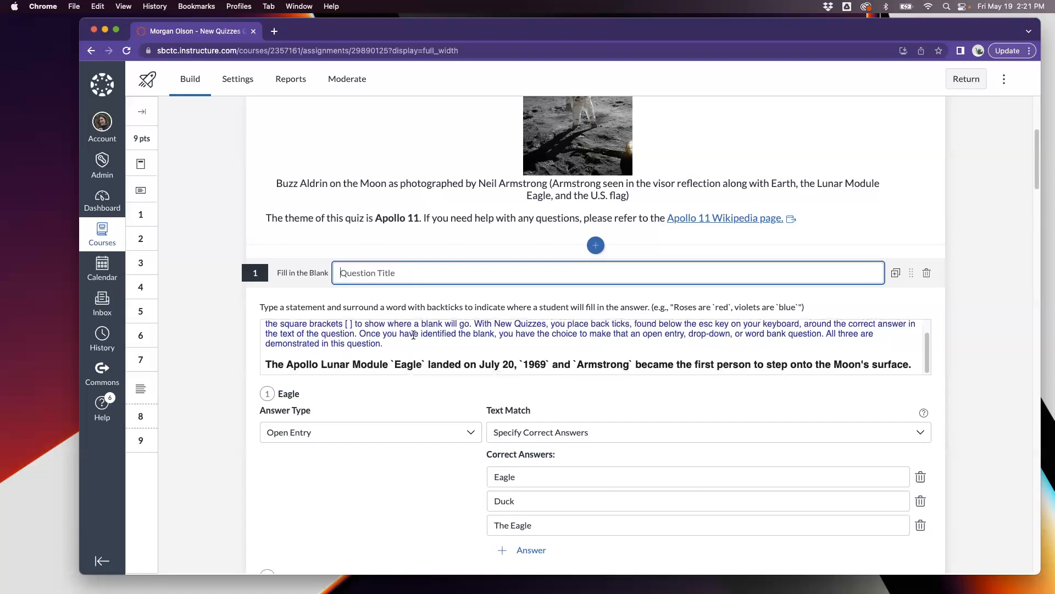
scroll(401, 340, "up", 1)
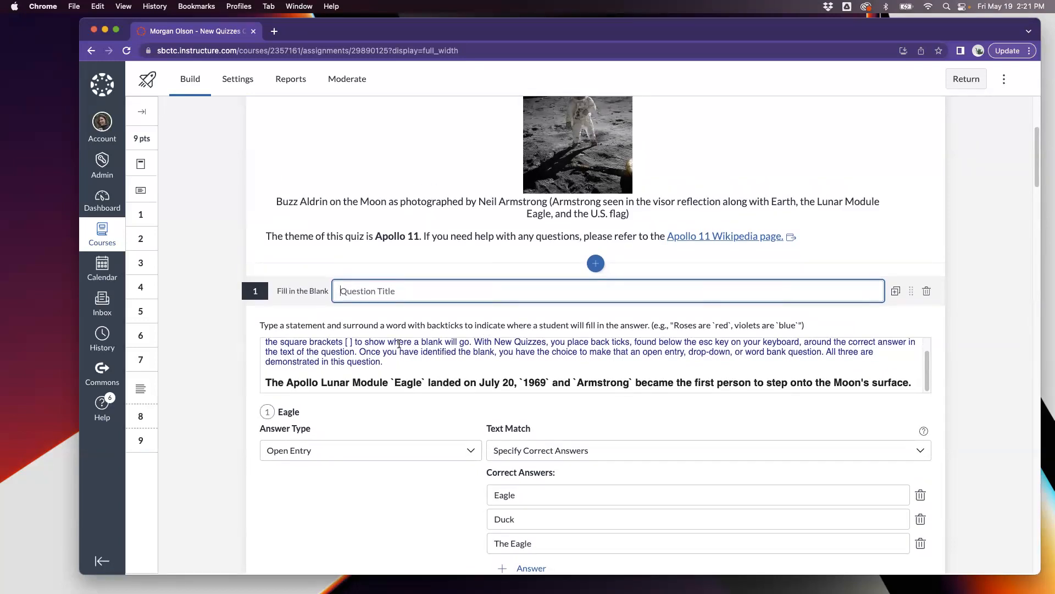
scroll(408, 361, "up", 1)
scroll(404, 363, "down", 1)
scroll(376, 379, "up", 1)
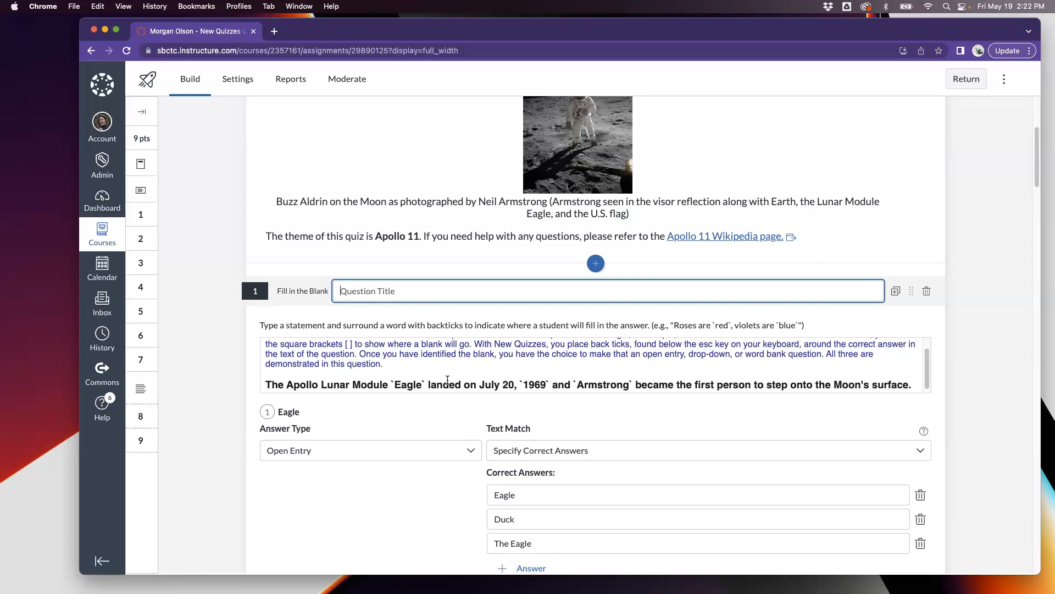
scroll(374, 409, "down", 3)
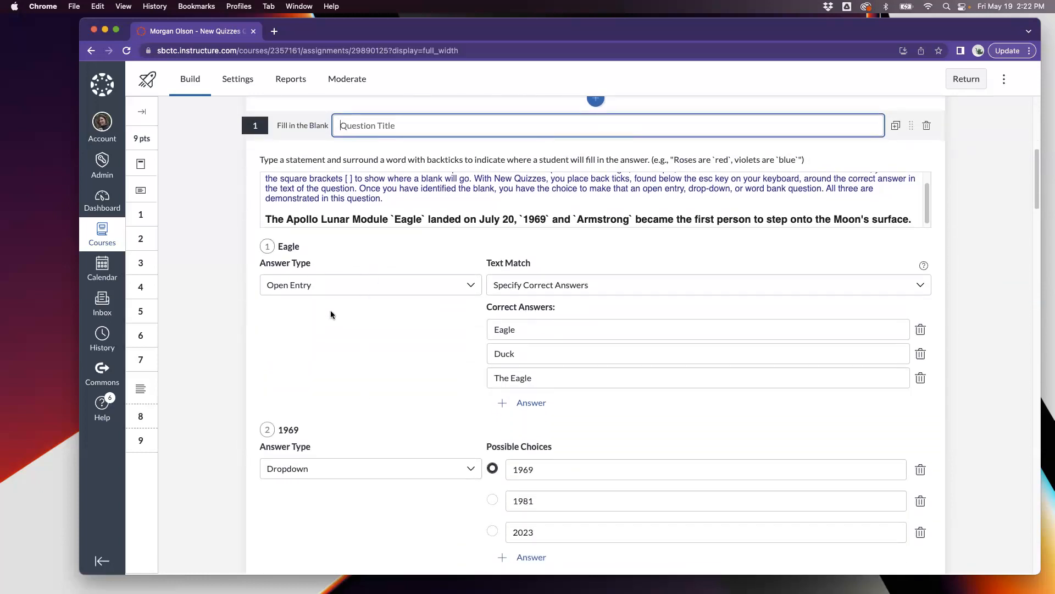
scroll(355, 432, "down", 1)
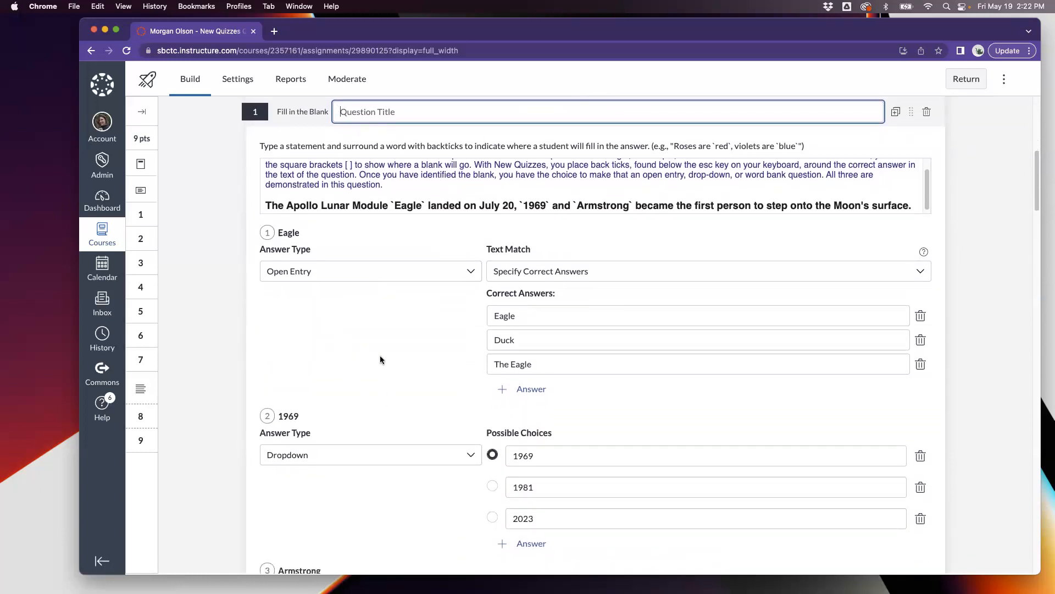
scroll(380, 359, "down", 2)
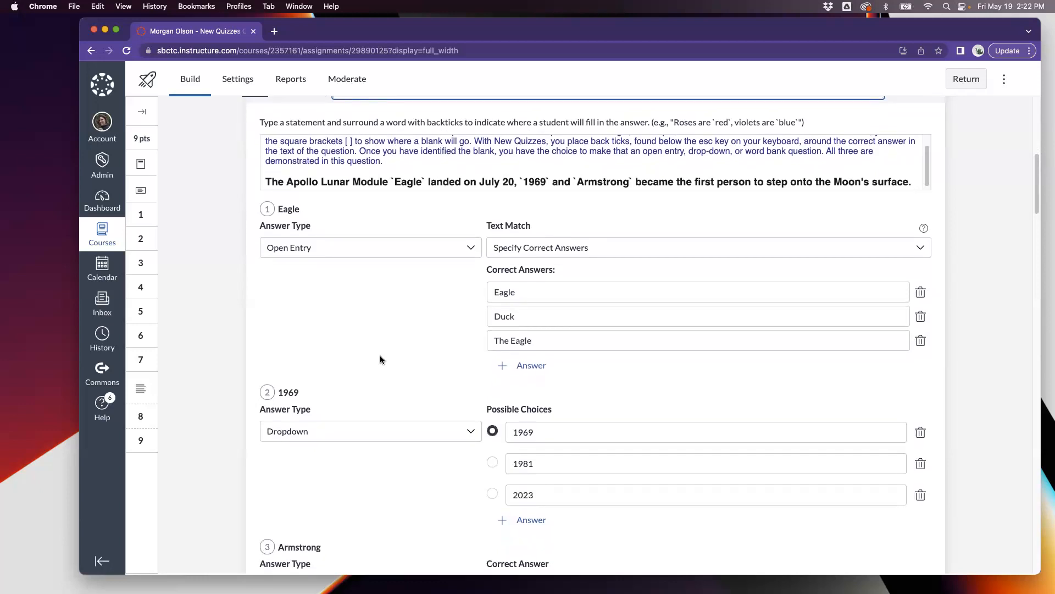
For the Eagle blank, select Open Entry as the answer type and Specify Correct Answers as the text match
left_click(393, 231)
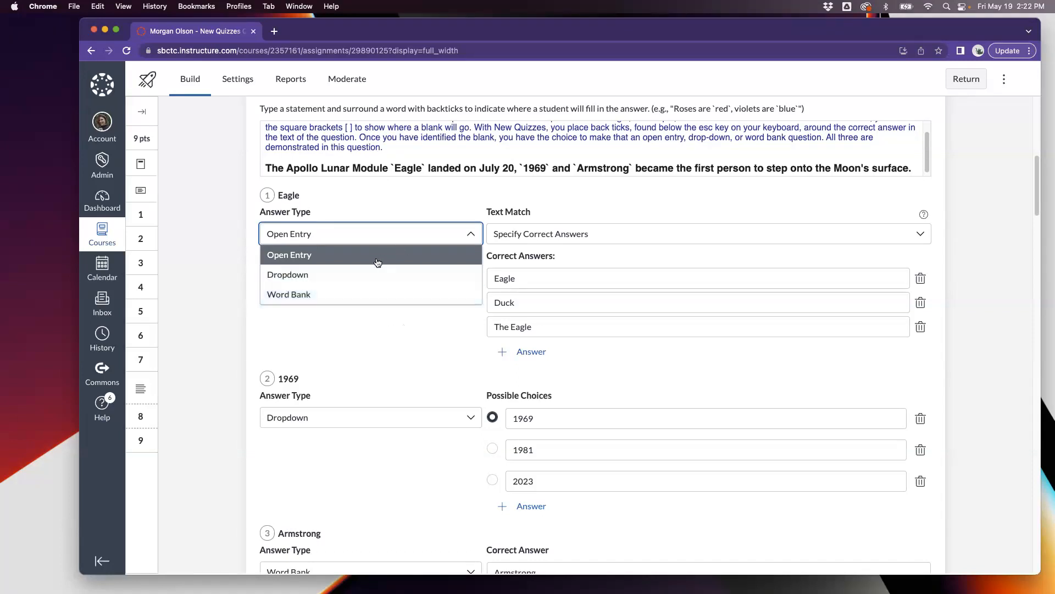
left_click(330, 260)
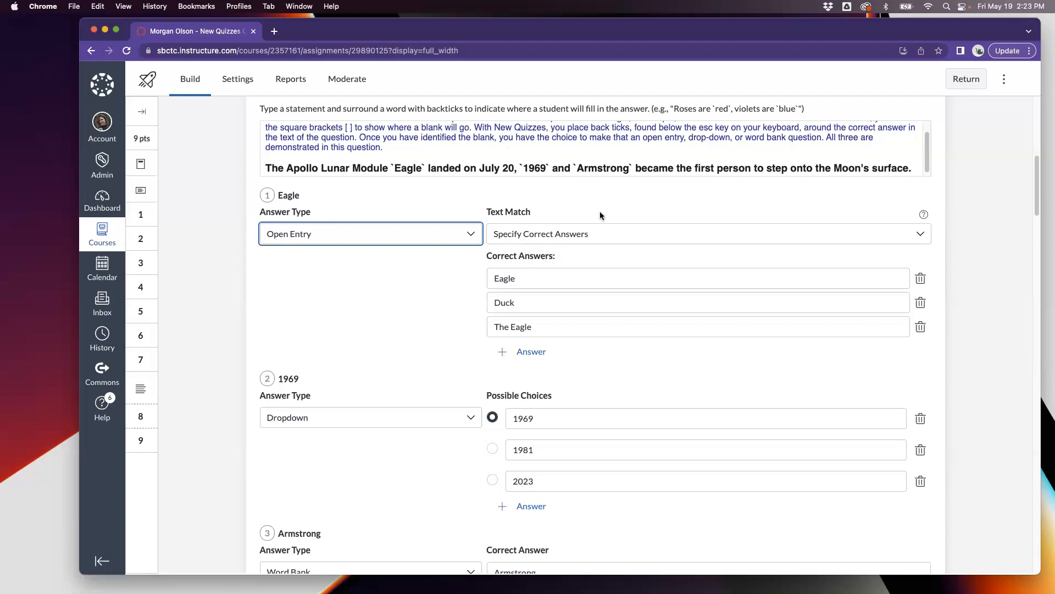
left_click(555, 237)
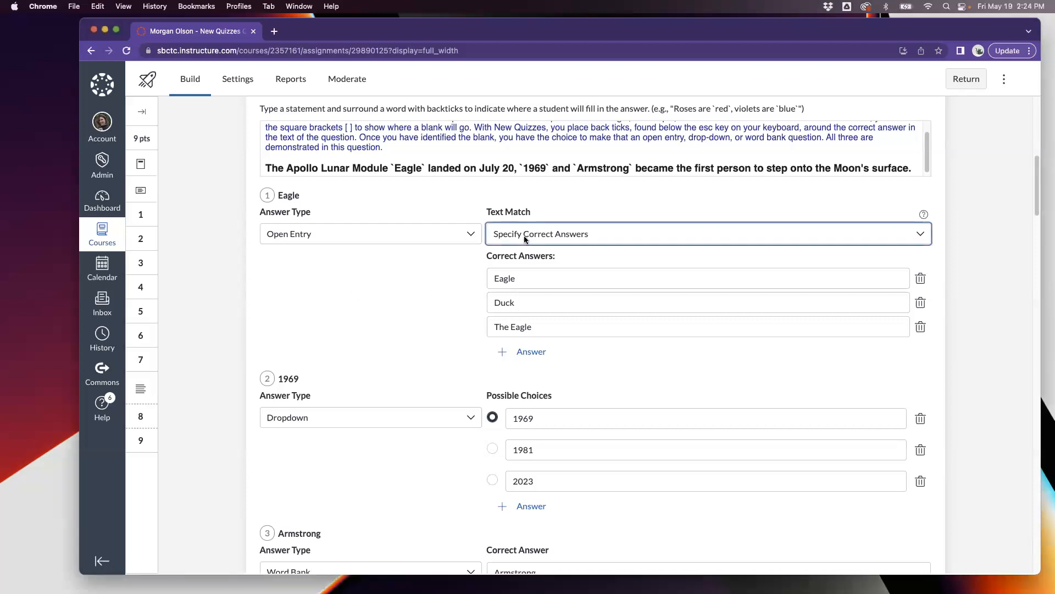
left_click(546, 233)
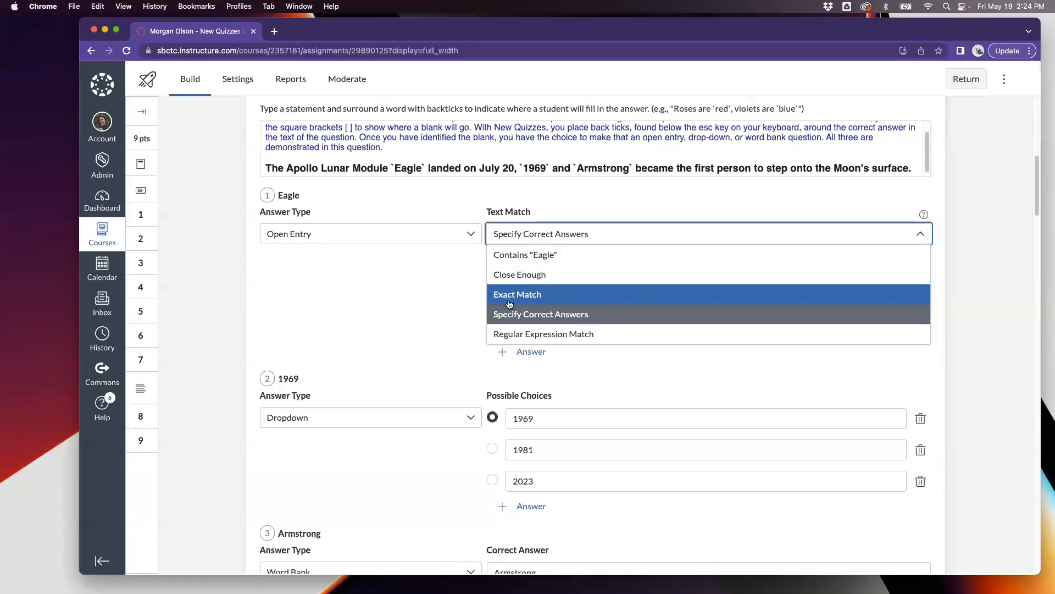
left_click(607, 314)
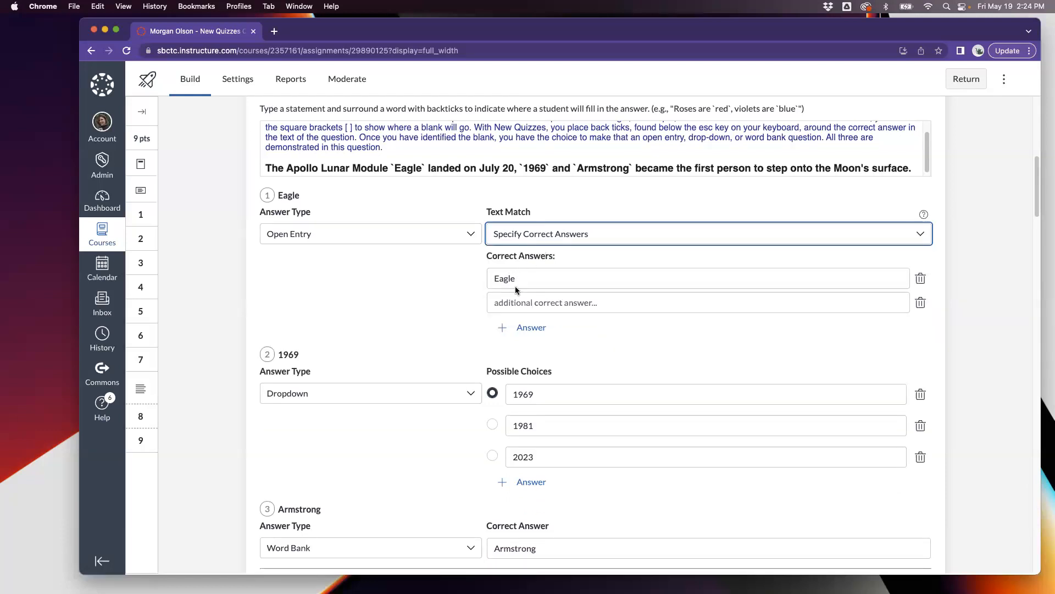
Add Birds and Blue as additional correct answers for the Eagle blank
left_click(562, 306)
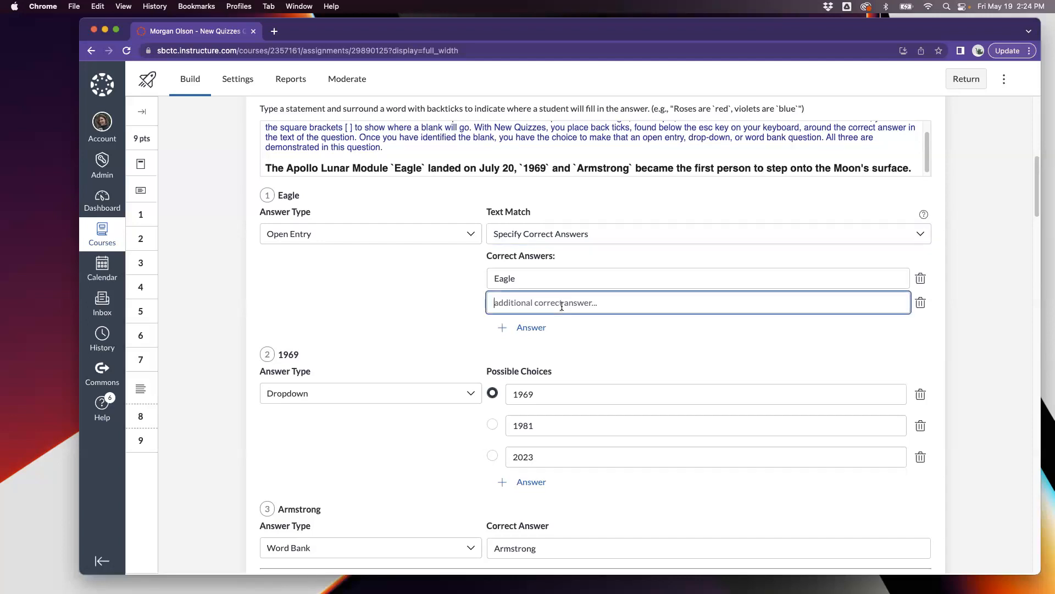
type("Brids")
key("BackSpace")
key("BackSpace")
key("BackSpace")
key("BackSpace")
type("irds")
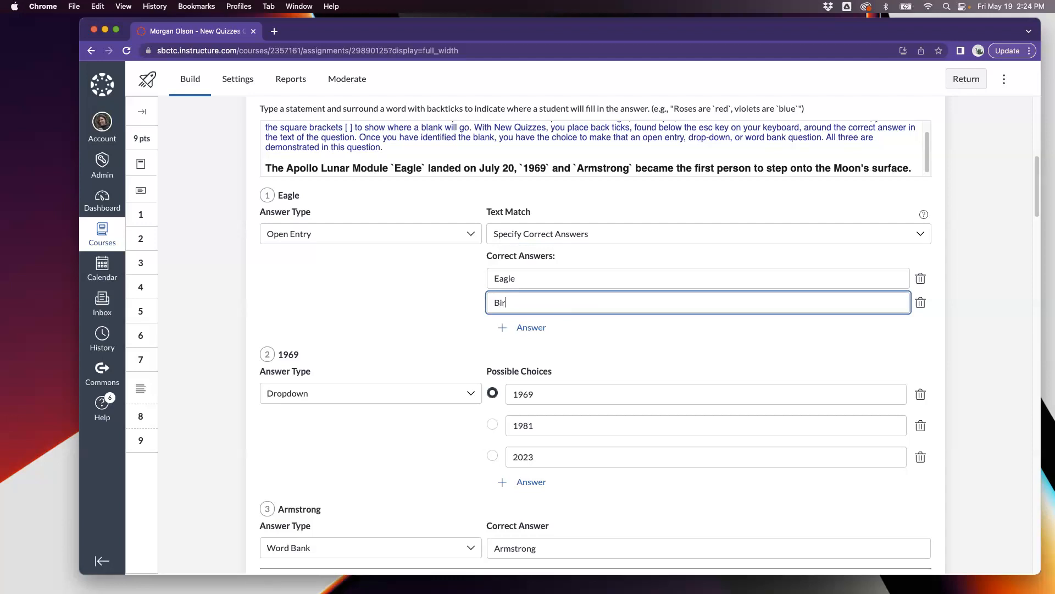
left_click(530, 331)
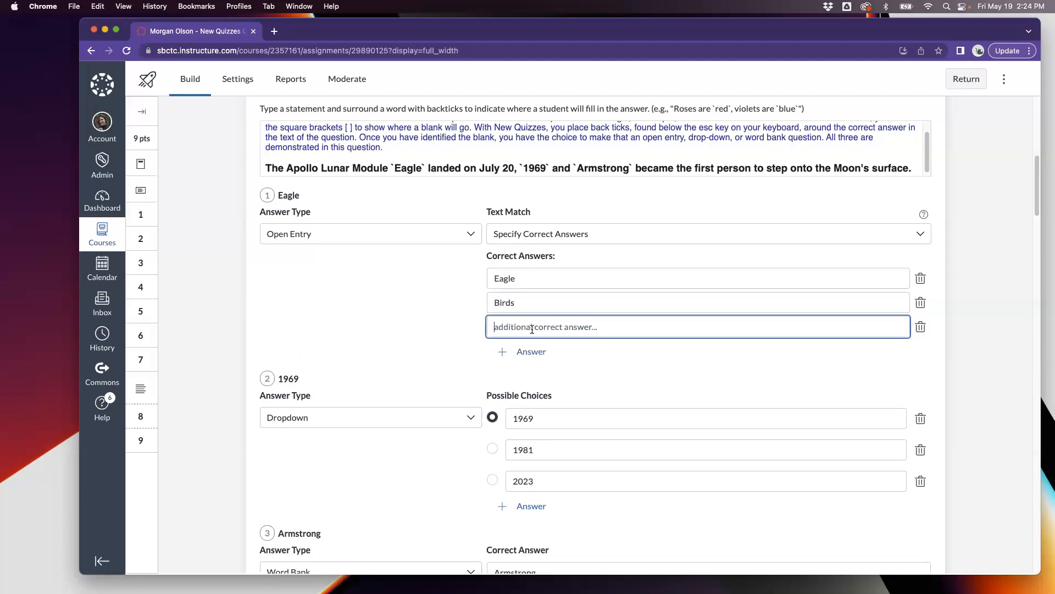
type("Blue")
Review the available text match choices for the Eagle blank and read the Text Match Options help
left_click(622, 233)
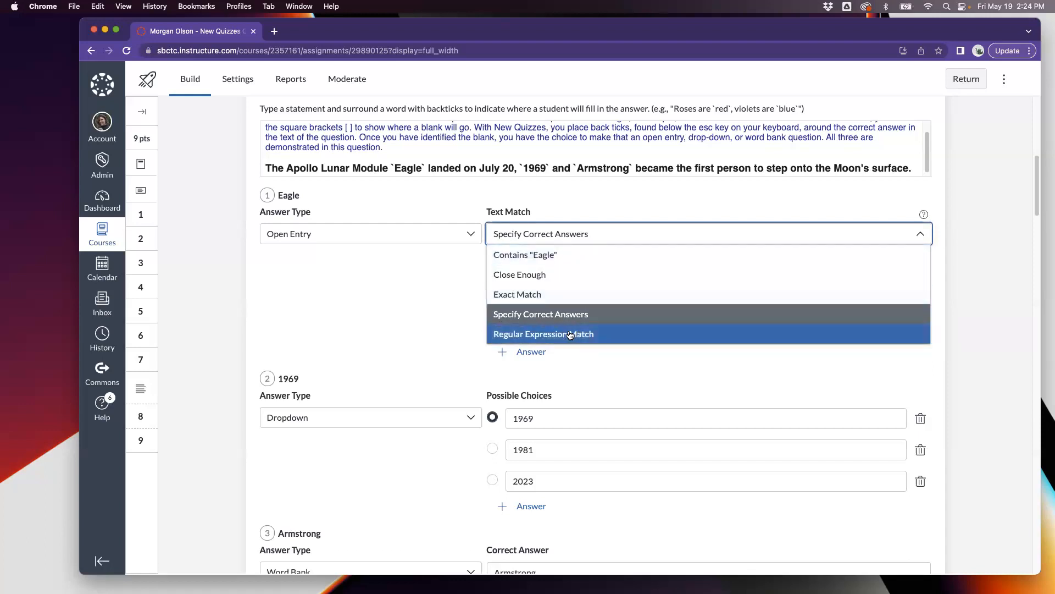
left_click(1047, 285)
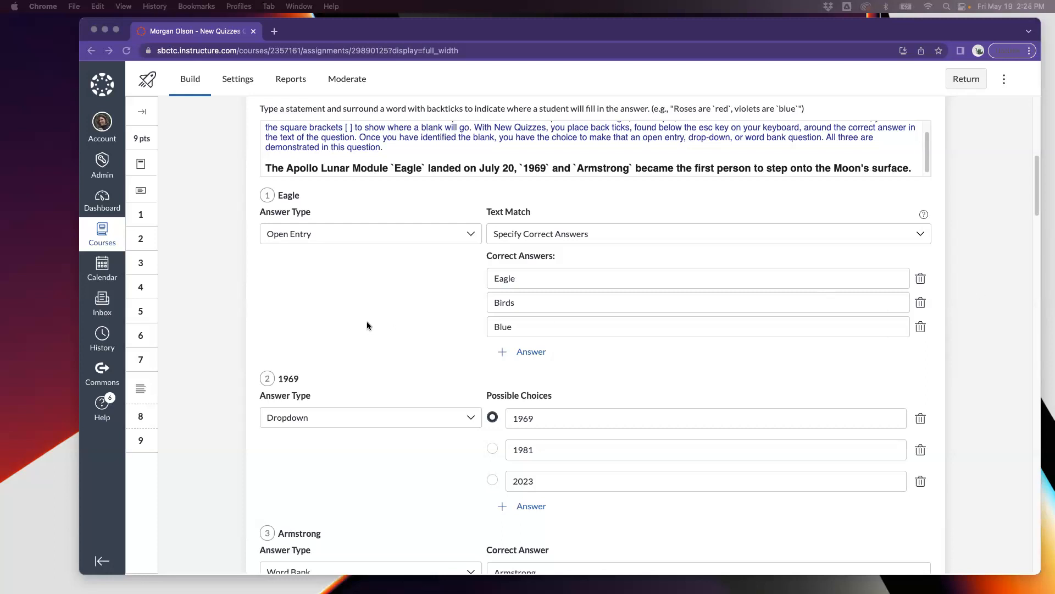
scroll(367, 325, "down", 3)
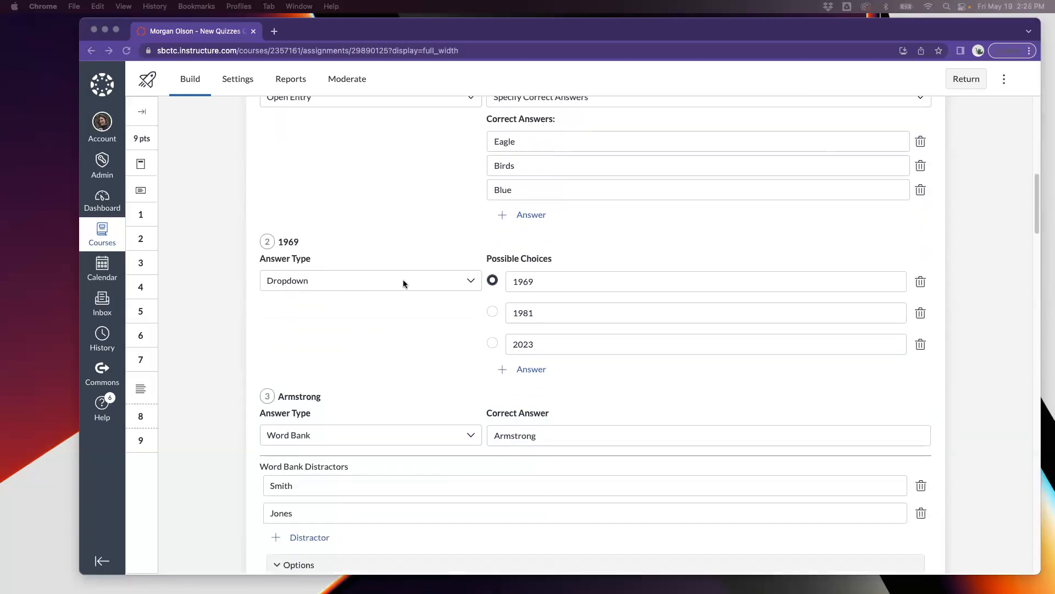
scroll(962, 187, "up", 2)
scroll(965, 198, "up", 3)
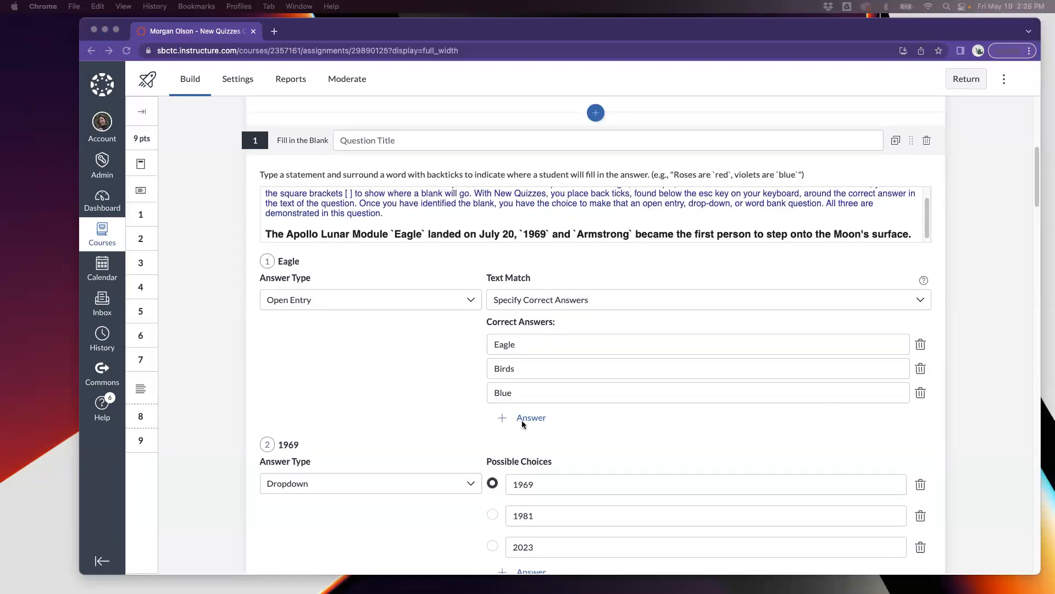
left_click(925, 283)
left_click(922, 281)
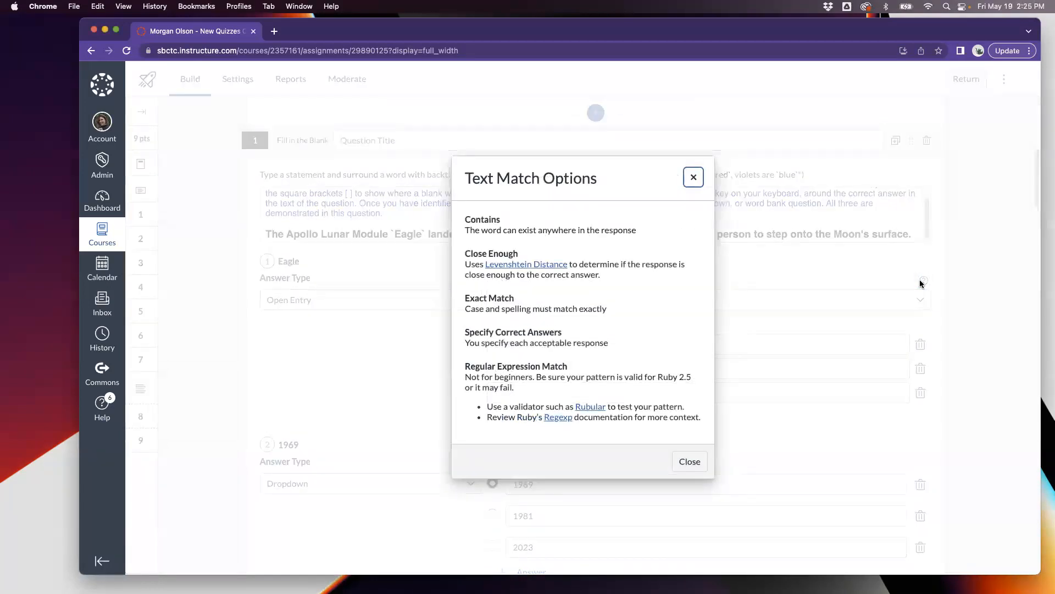
left_click(695, 179)
Examine the dropdown choices of the 1969 blank and the word bank settings and distractors of the Armstrong blank
scroll(423, 377, "down", 5)
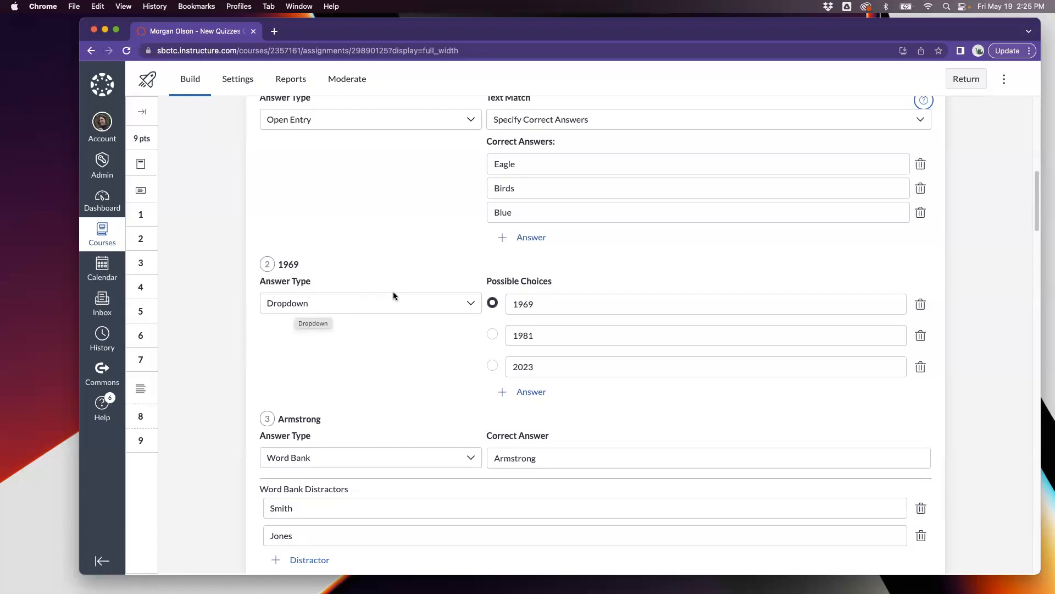
scroll(394, 295, "up", 2)
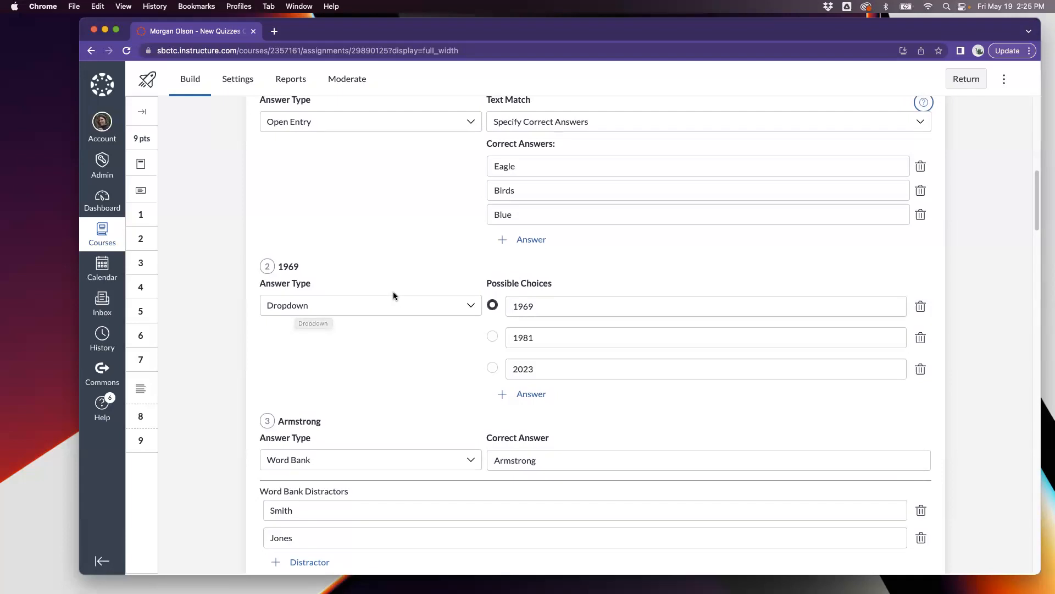
scroll(393, 296, "up", 5)
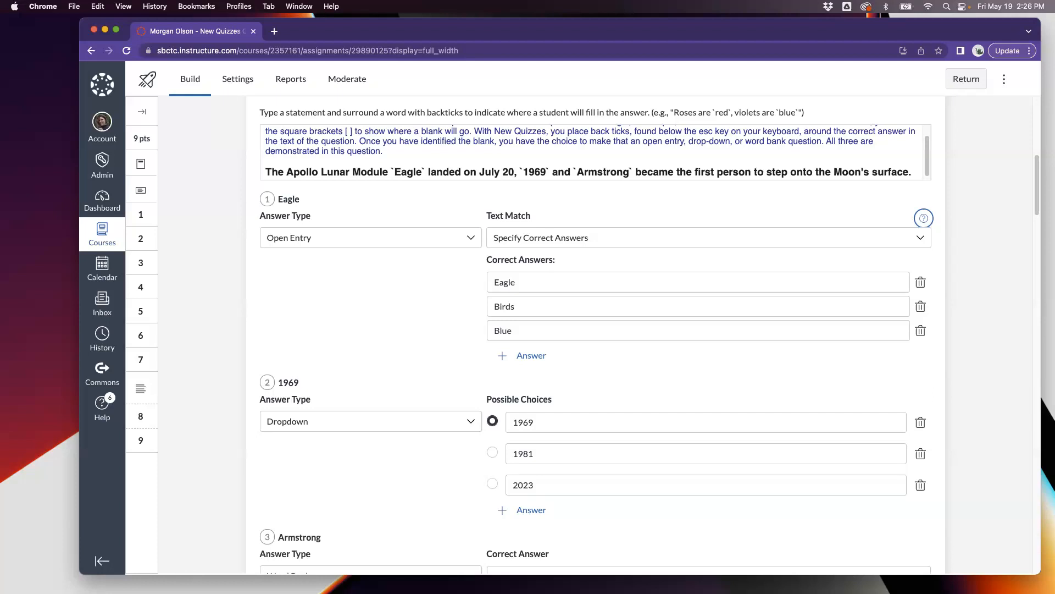
scroll(410, 329, "down", 4)
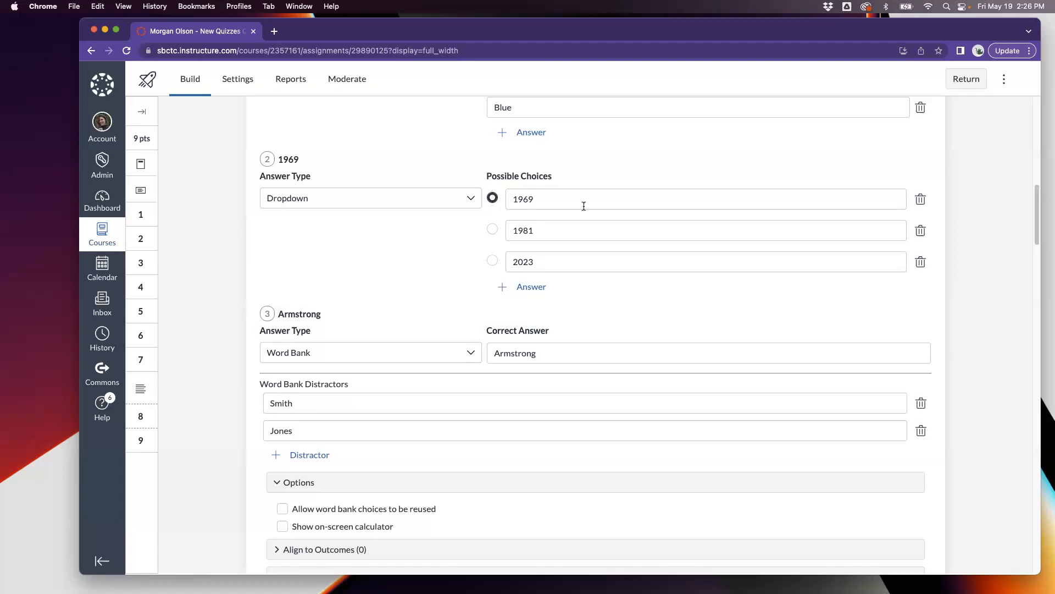
Review the word bank distractors, options and points of the Fill in the Blank question, and cancel its editing
scroll(447, 278, "down", 3)
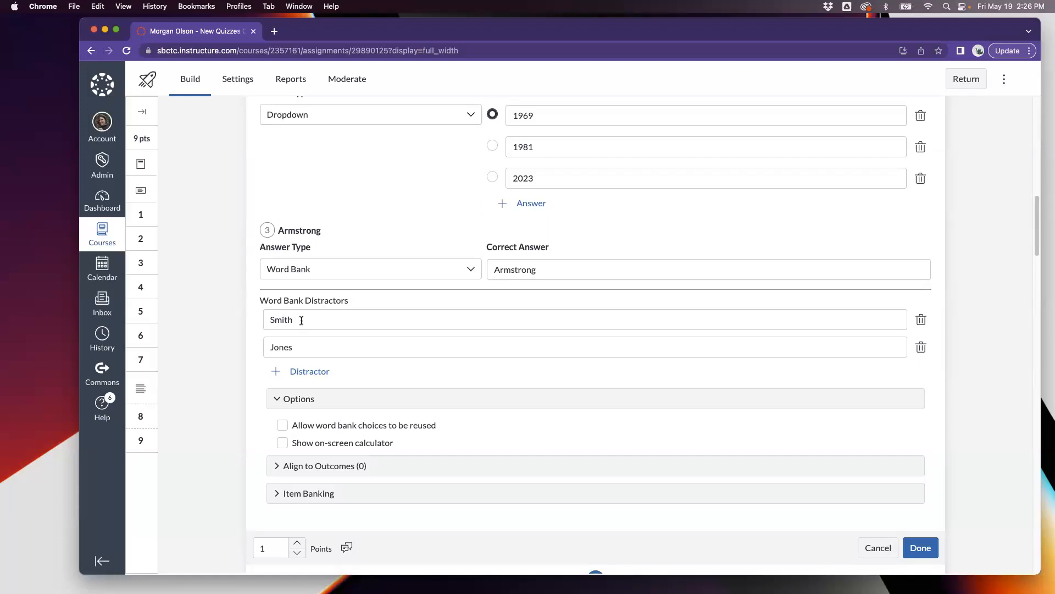
scroll(385, 394, "down", 3)
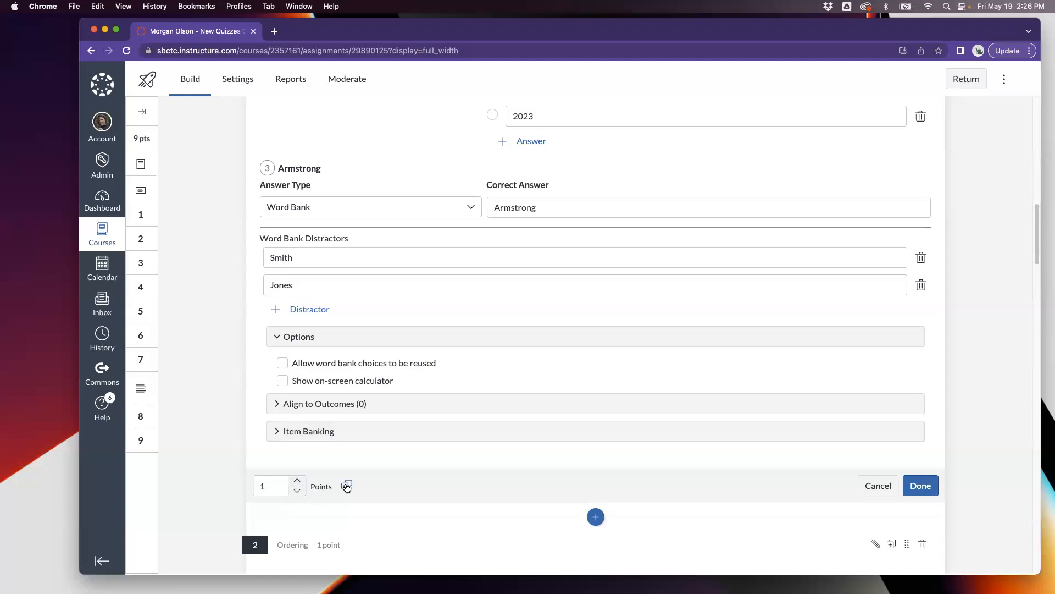
left_click(886, 489)
Open the Ordering question for editing and examine its prompt, ordered answers and the 1st Shift label
scroll(615, 438, "down", 3)
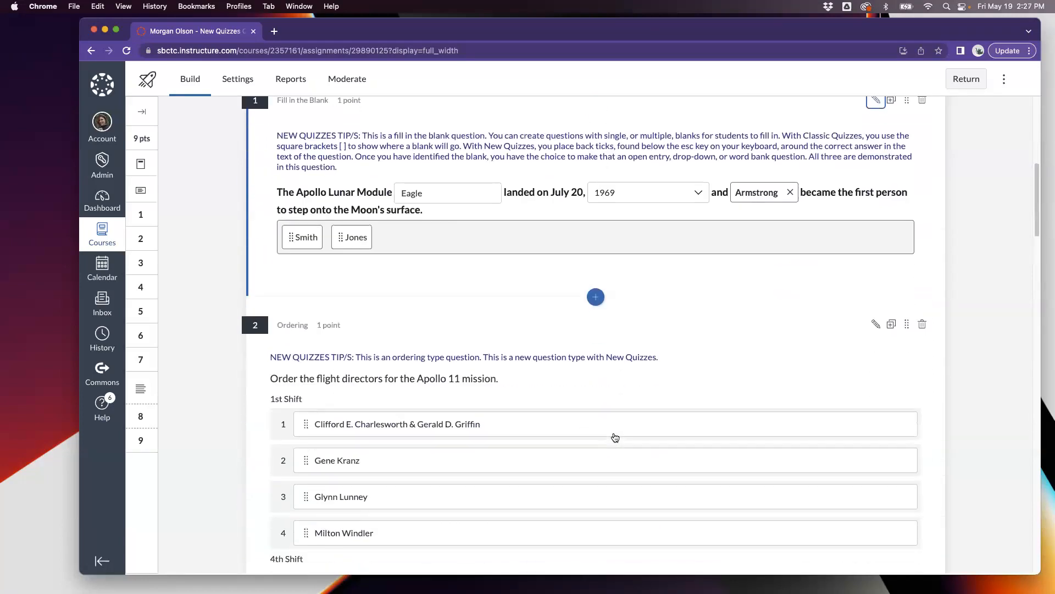
scroll(615, 438, "down", 2)
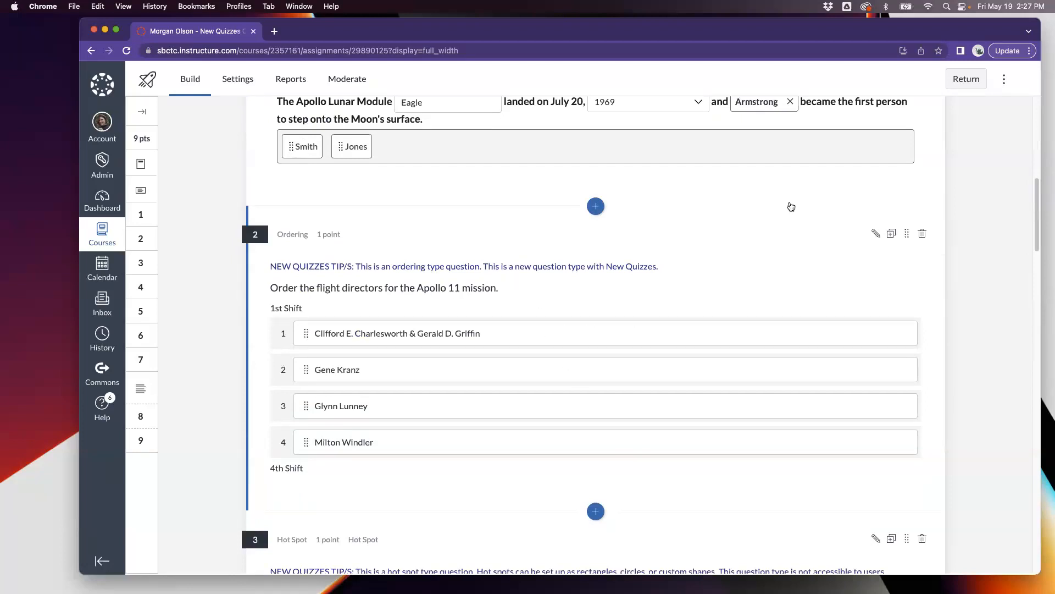
left_click(875, 233)
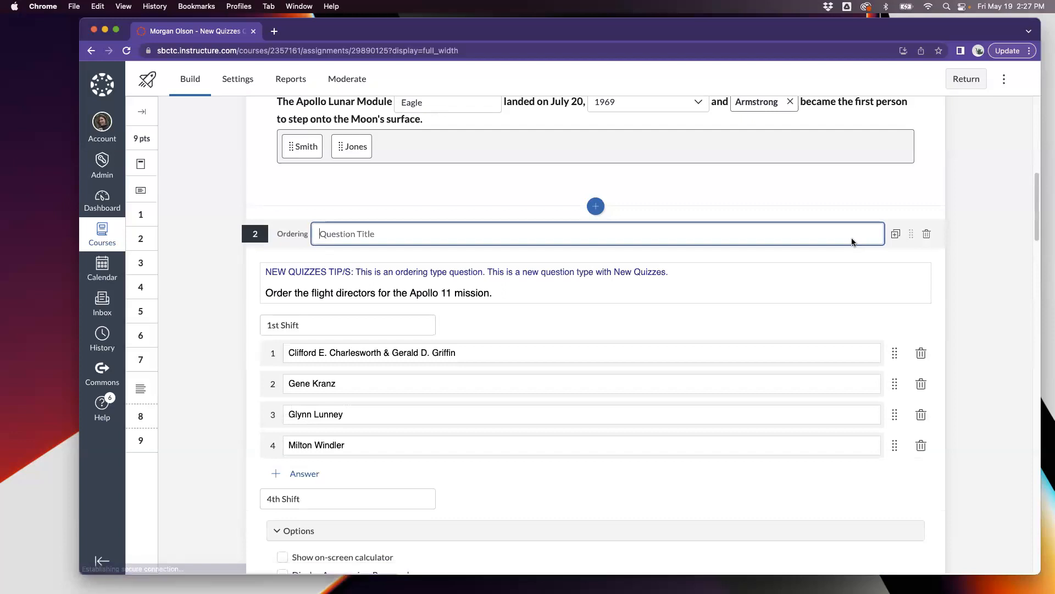
scroll(486, 323, "down", 1)
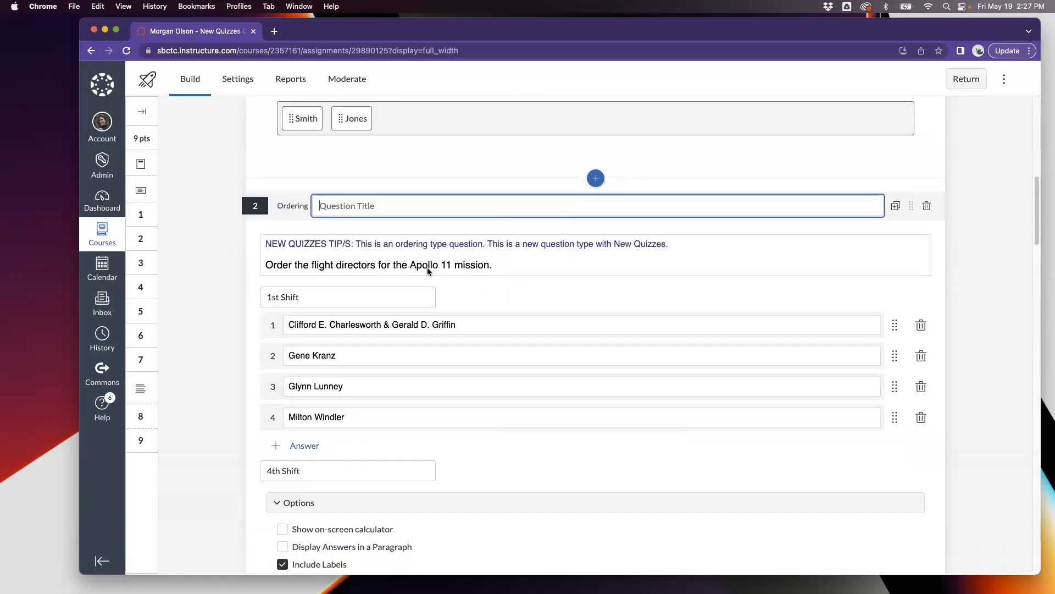
scroll(405, 300, "down", 1)
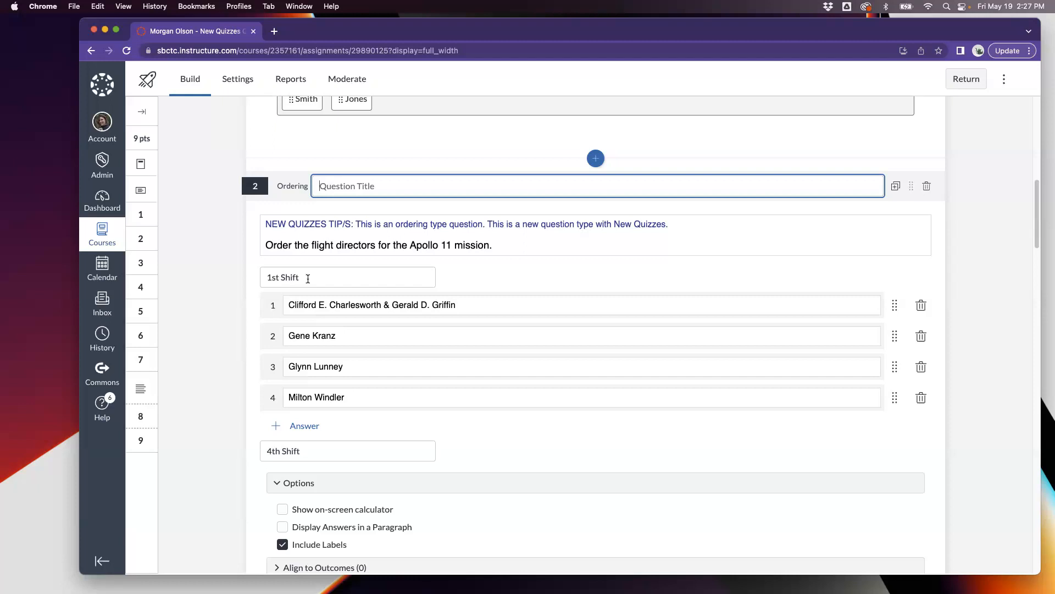
left_click_drag(308, 278, 264, 279)
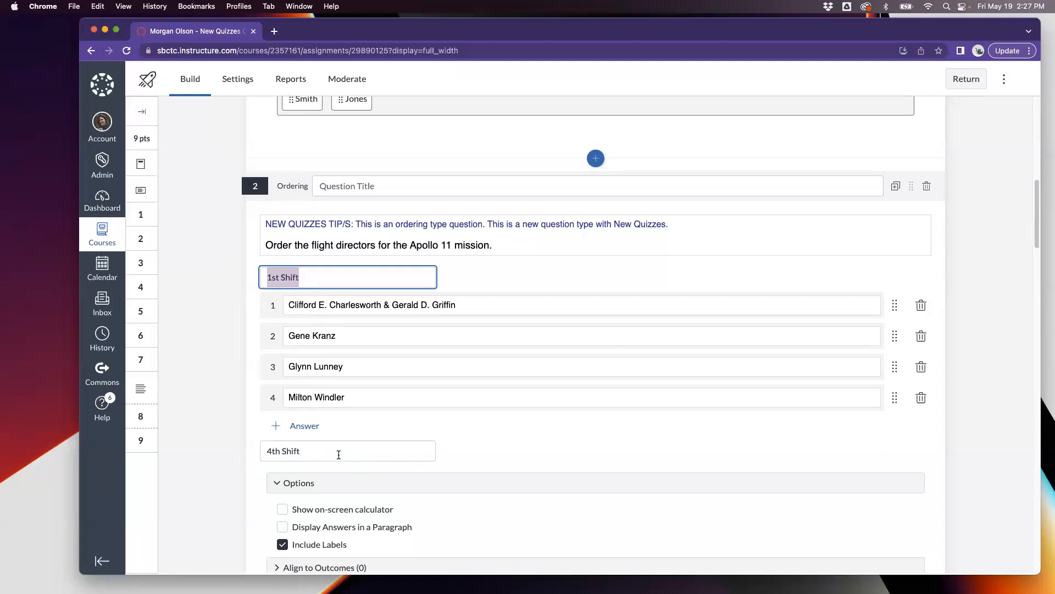
Review the Ordering question's 4th Shift label and its calculator, paragraph display and label options, and cancel its editing
scroll(339, 455, "down", 2)
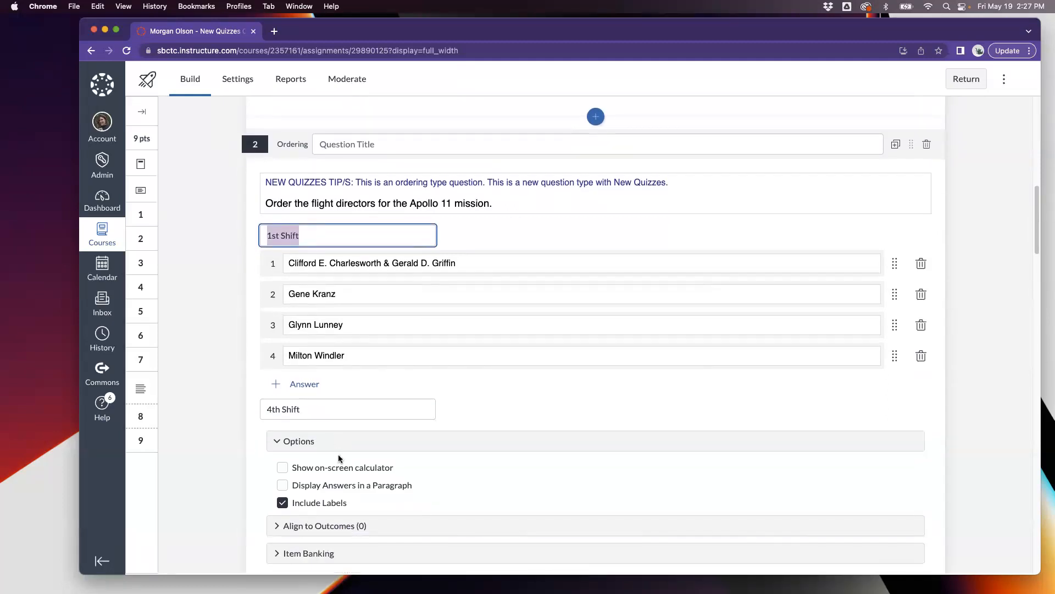
scroll(299, 484, "down", 1)
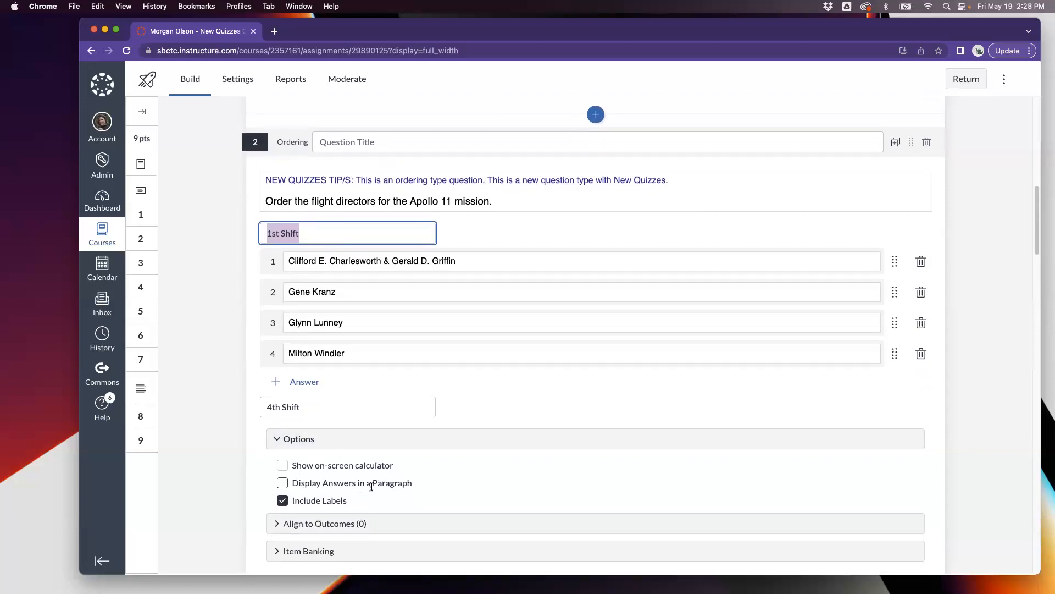
scroll(407, 484, "down", 1)
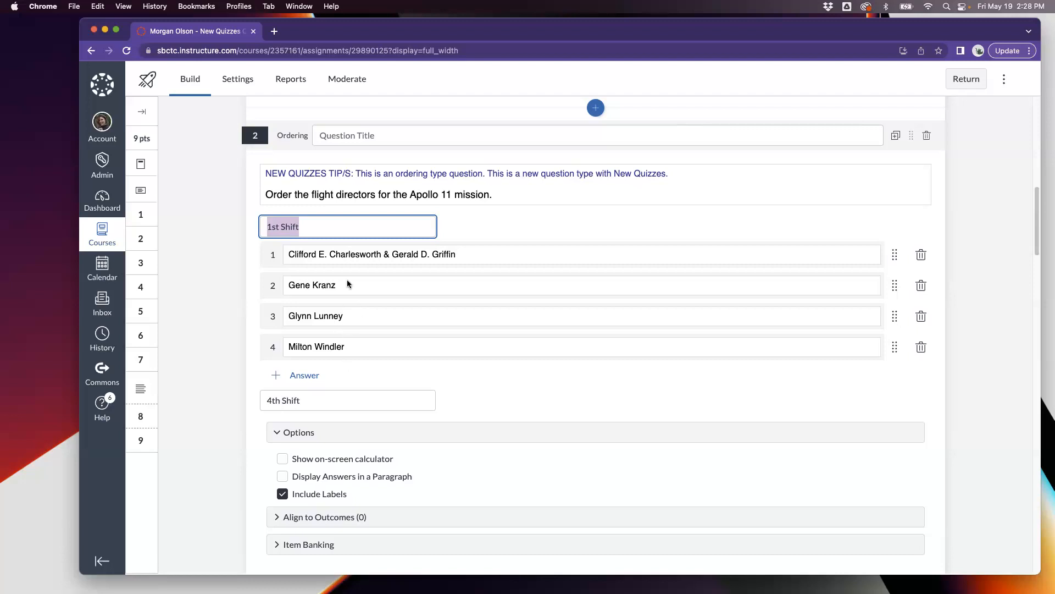
scroll(328, 443, "down", 2)
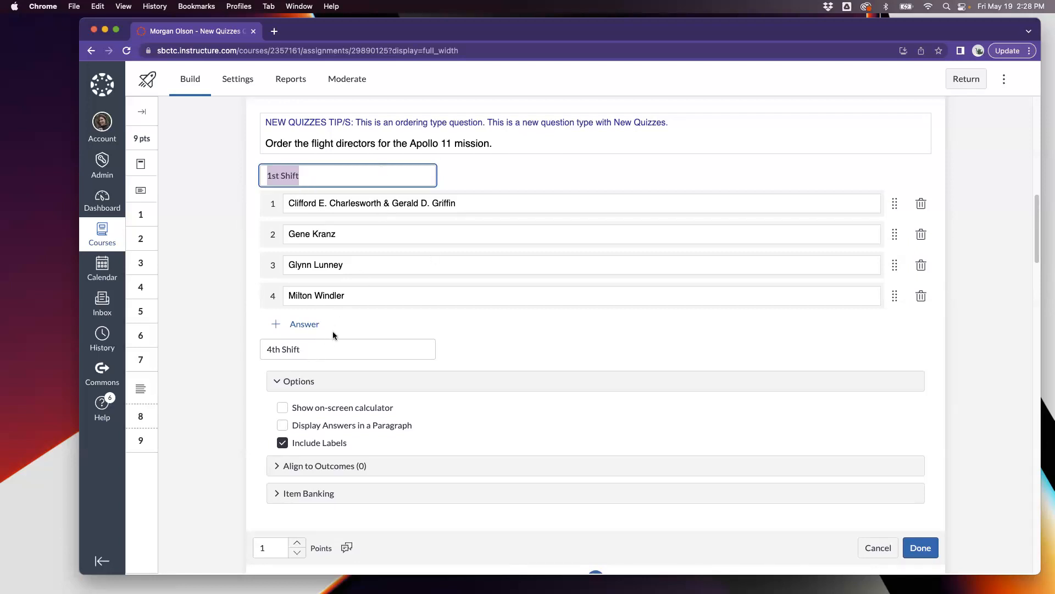
scroll(461, 461, "down", 1)
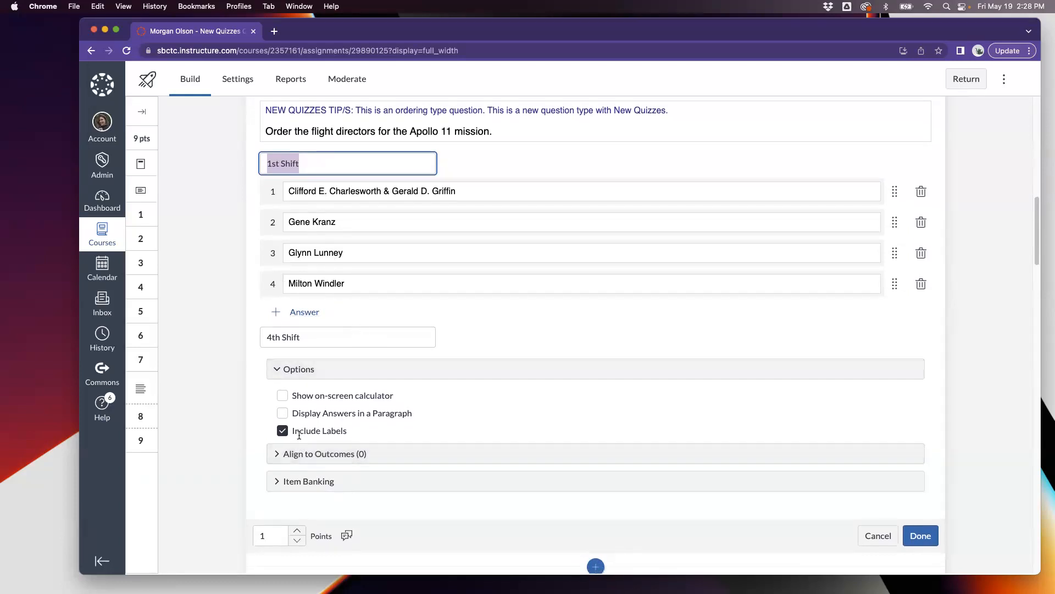
scroll(403, 462, "down", 2)
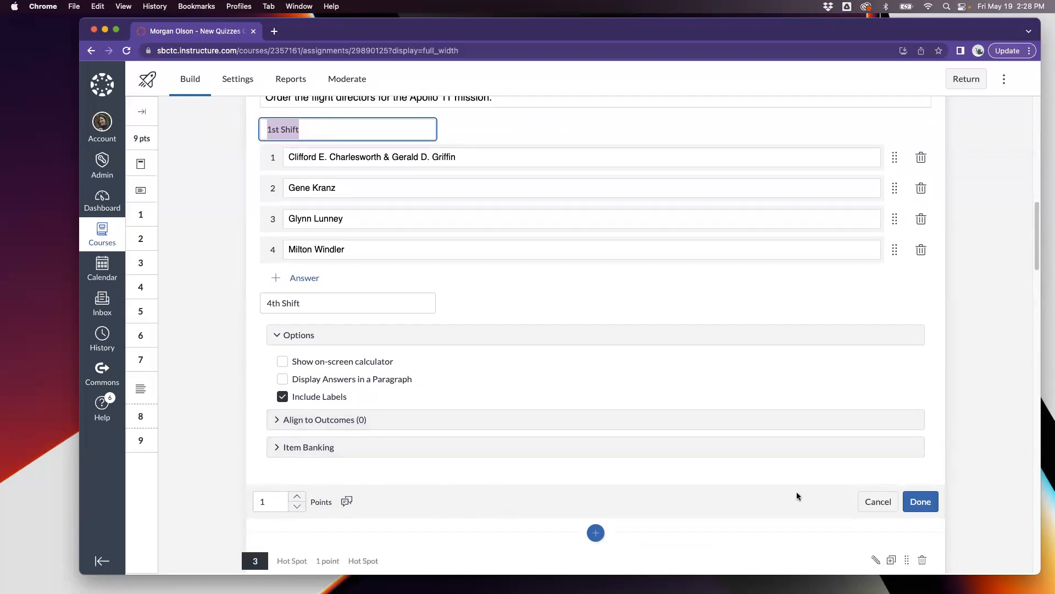
left_click(872, 511)
Read the Hot Spot question's tips on shapes, accessibility and supported image types
scroll(565, 460, "down", 5)
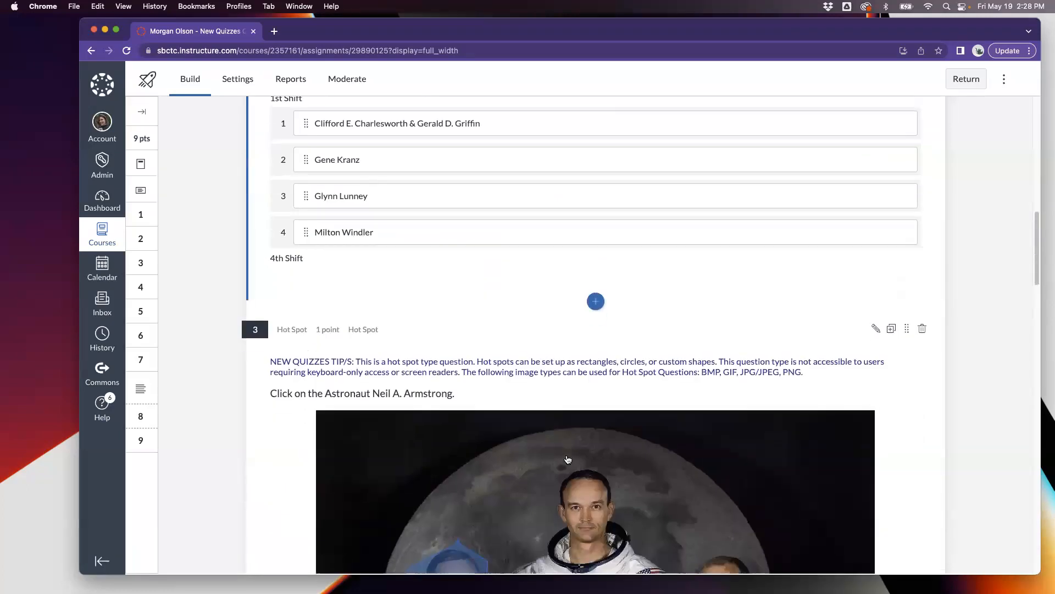
scroll(569, 458, "down", 2)
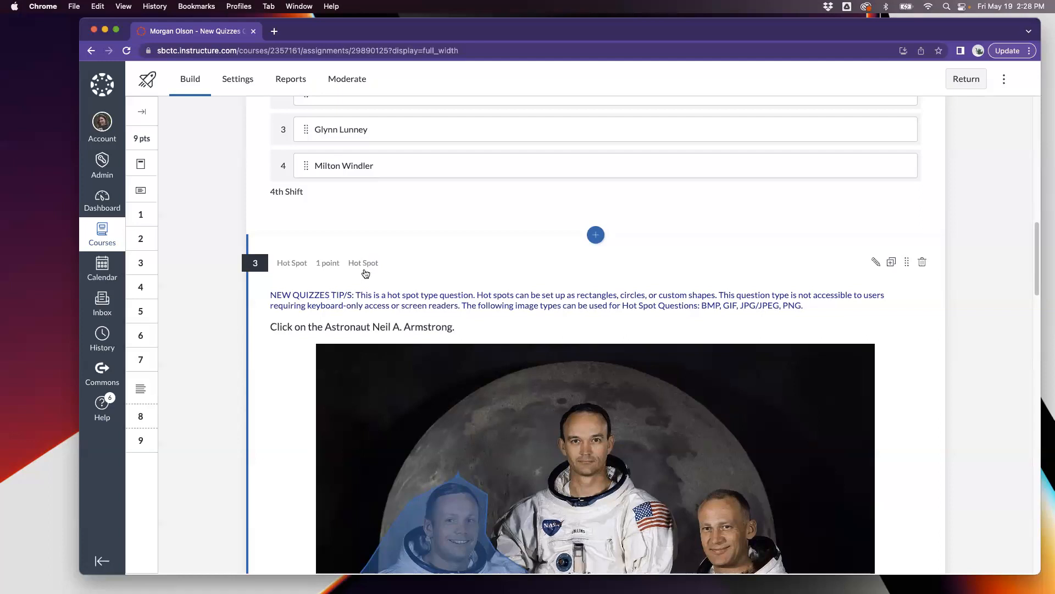
scroll(500, 279, "down", 2)
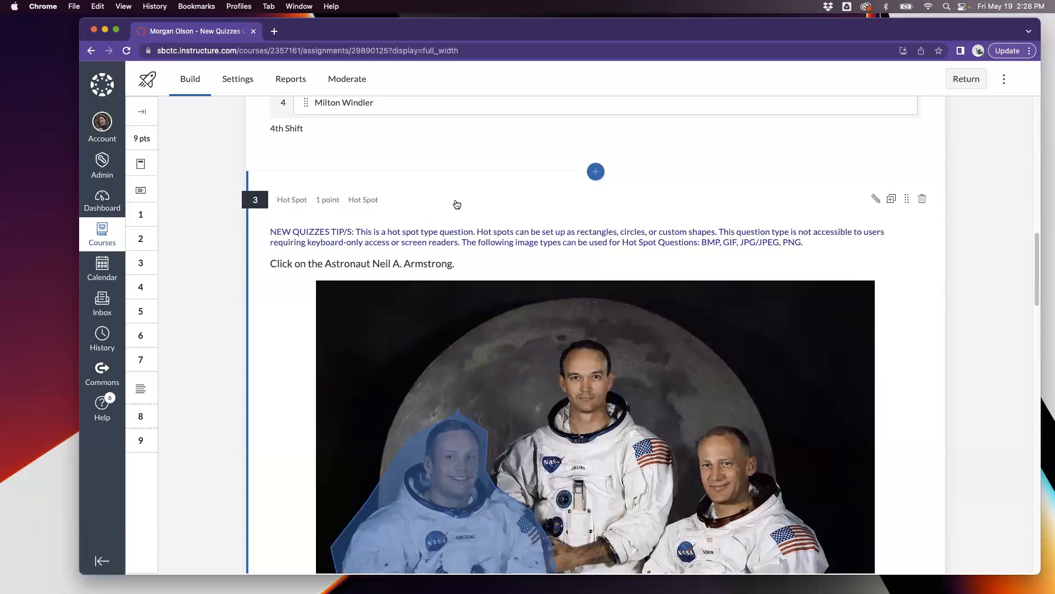
scroll(629, 254, "down", 1)
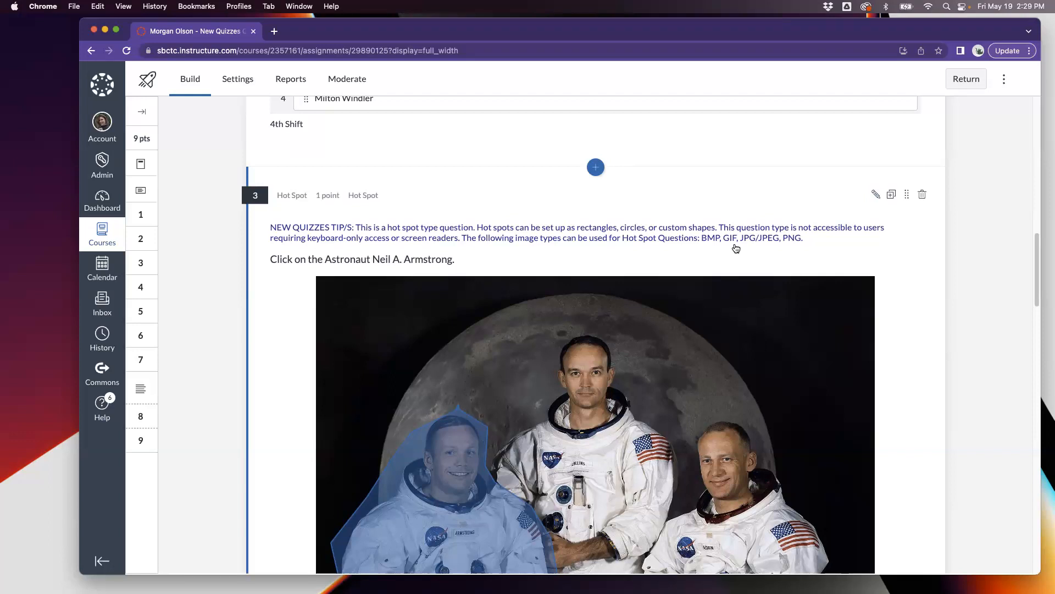
Open the Hot Spot question for editing, examine its shape tools, polygon hot spot and options, and finish editing
left_click(876, 194)
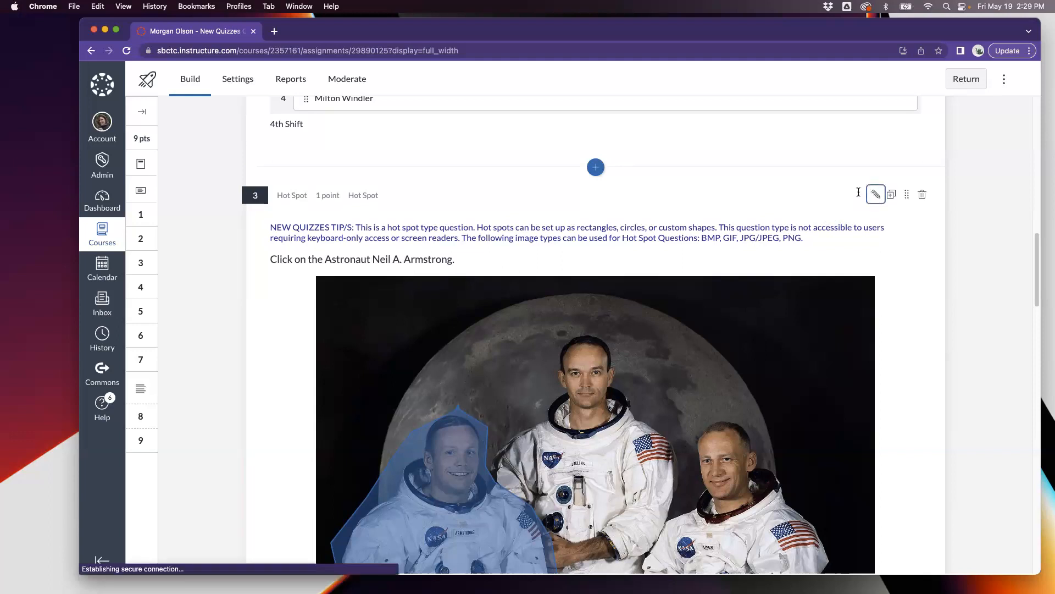
scroll(653, 349, "down", 2)
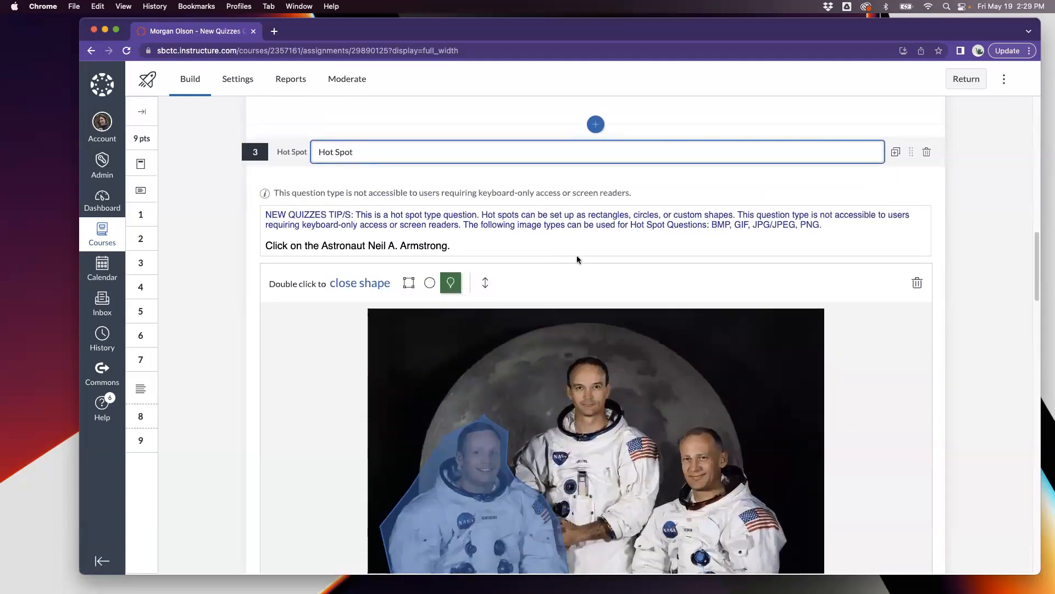
scroll(551, 285, "down", 1)
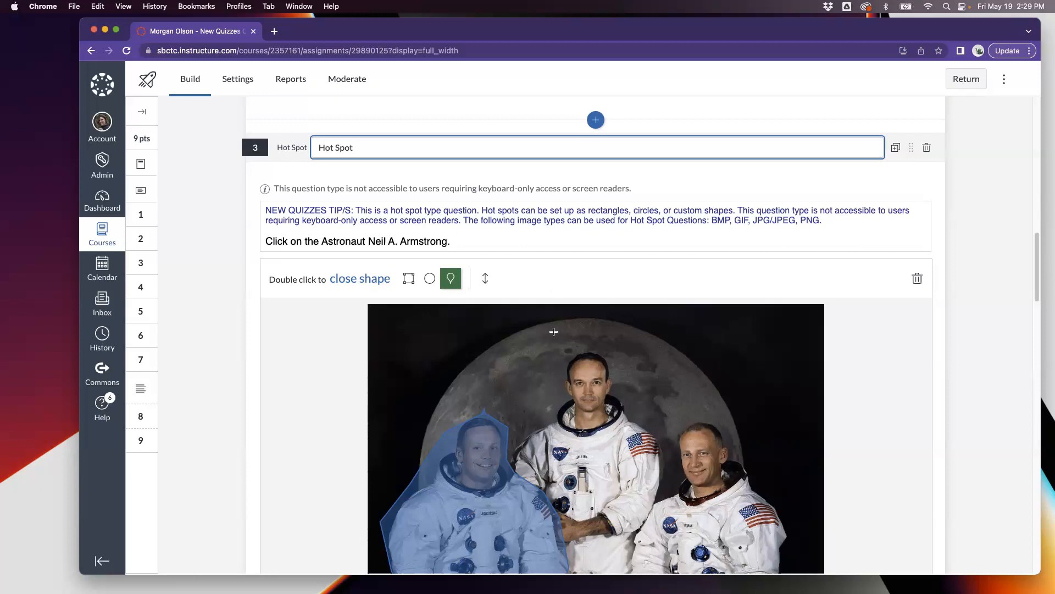
scroll(554, 388, "down", 1)
scroll(553, 388, "down", 5)
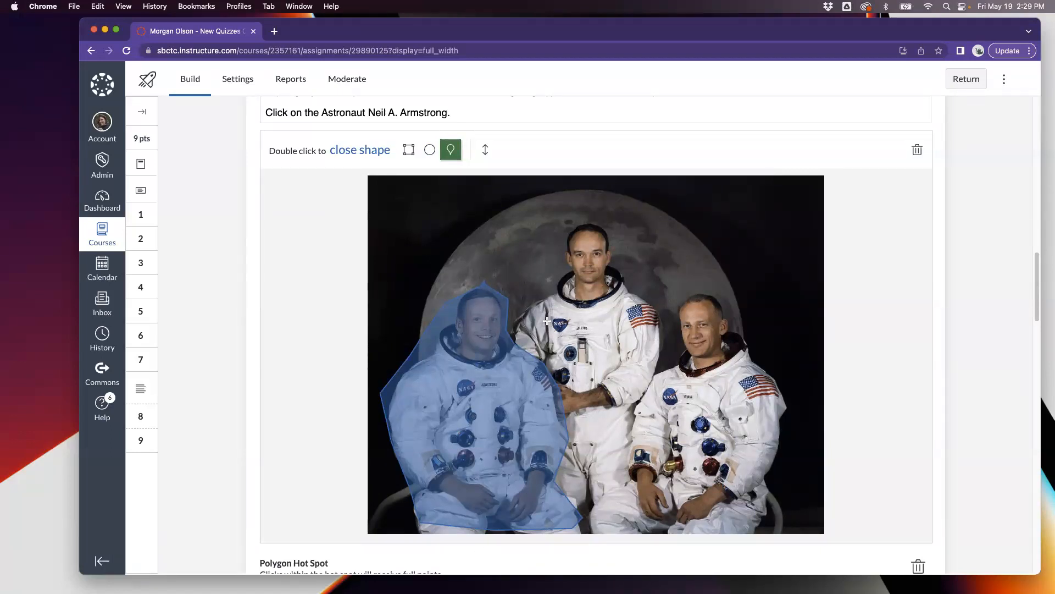
scroll(574, 360, "up", 3)
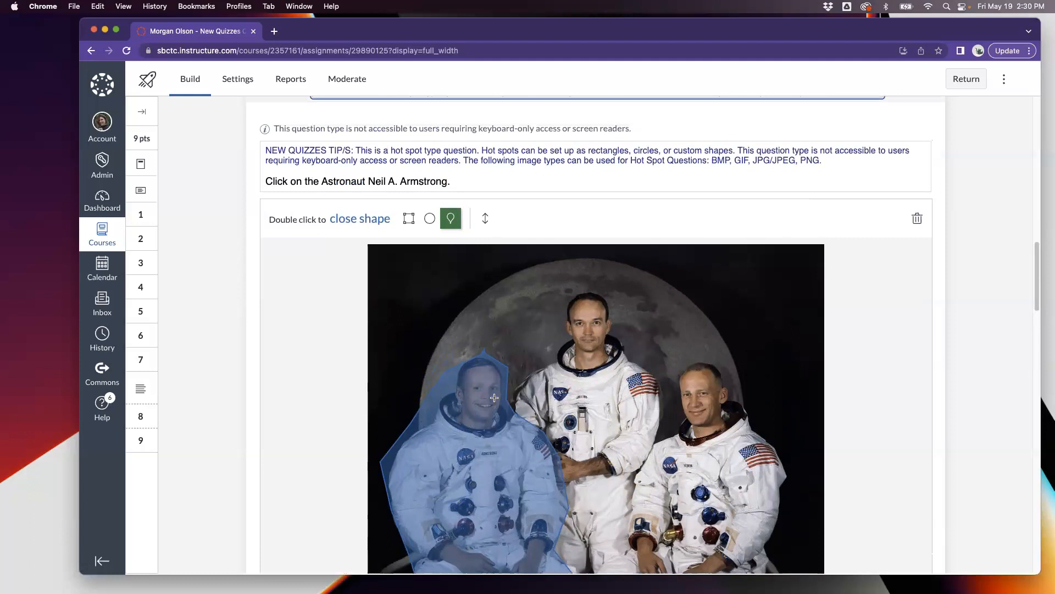
scroll(490, 420, "down", 1)
scroll(473, 451, "down", 5)
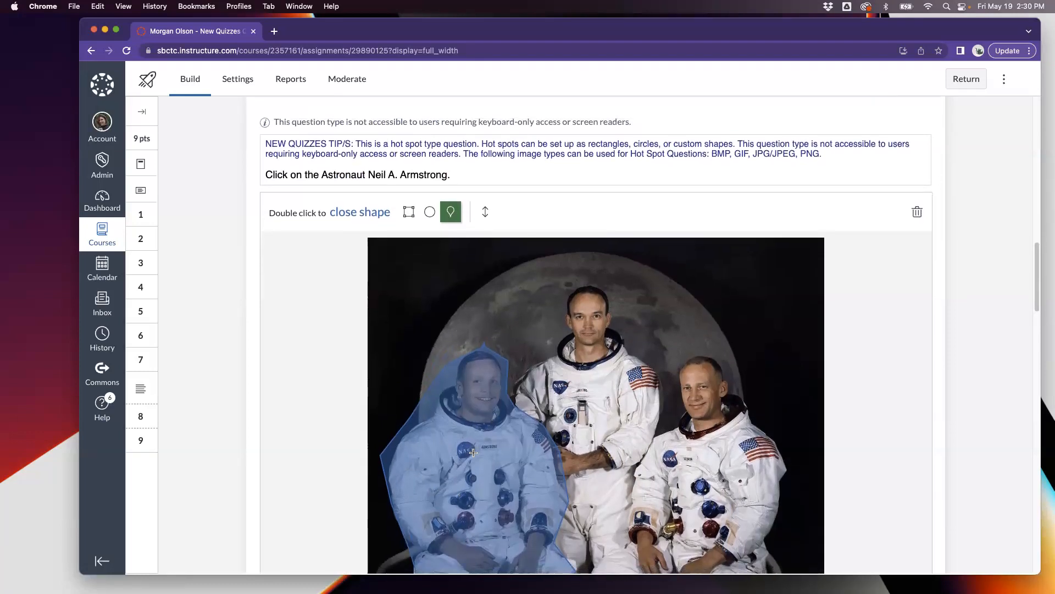
scroll(473, 451, "down", 4)
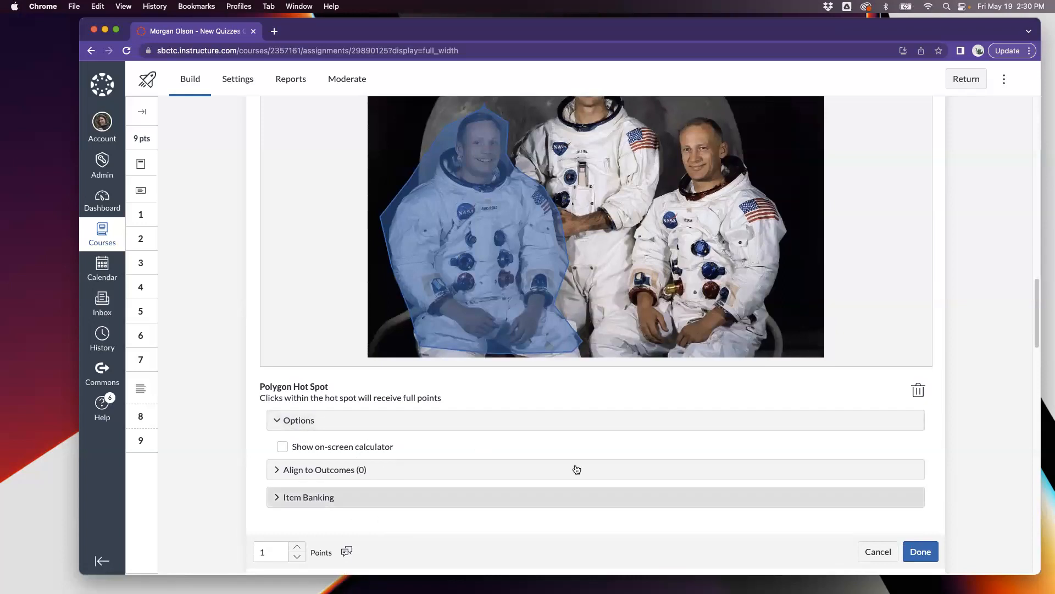
scroll(706, 404, "up", 1)
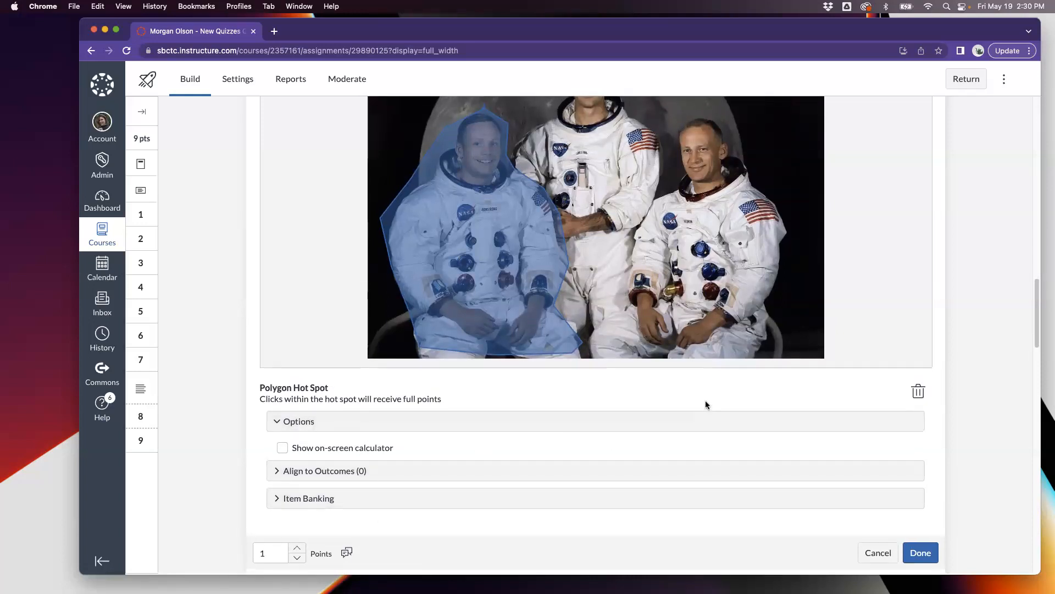
left_click(924, 561)
Open the Categorization question for editing and examine its two categories, their answers, the additional distractors and the options
scroll(571, 464, "down", 5)
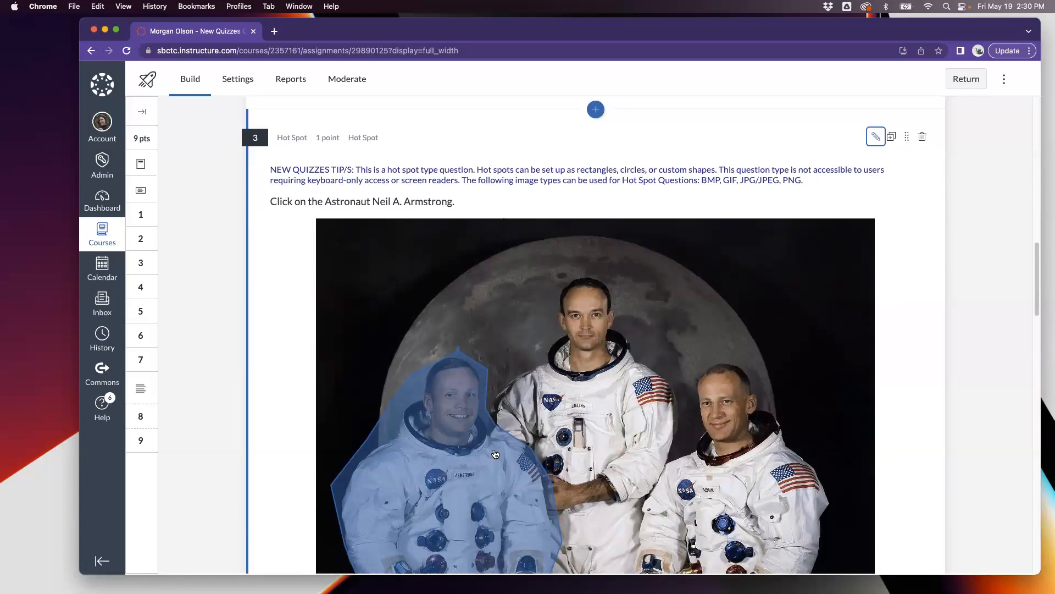
scroll(495, 454, "down", 7)
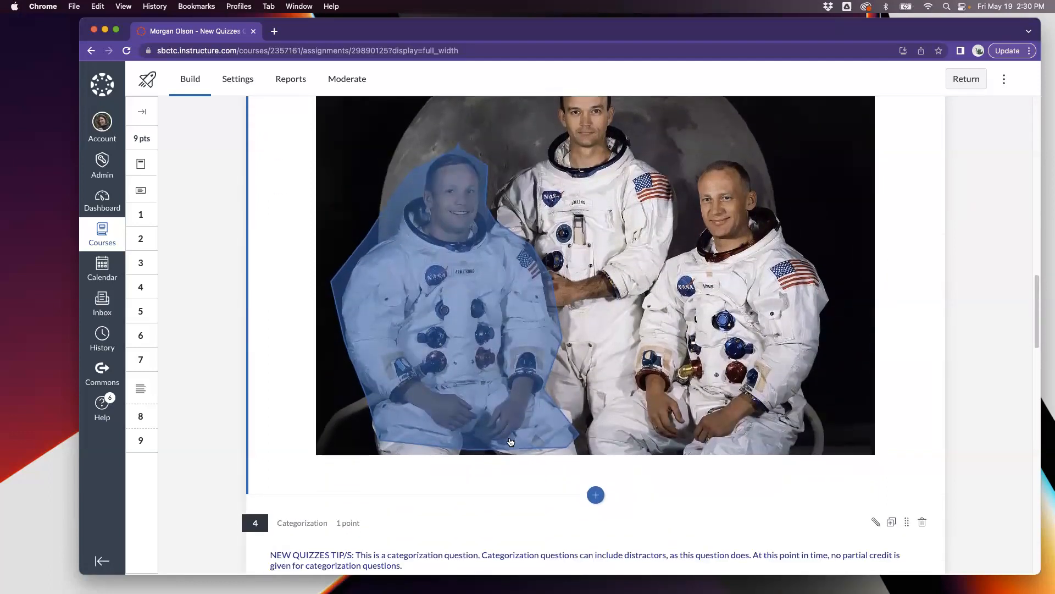
scroll(511, 442, "down", 2)
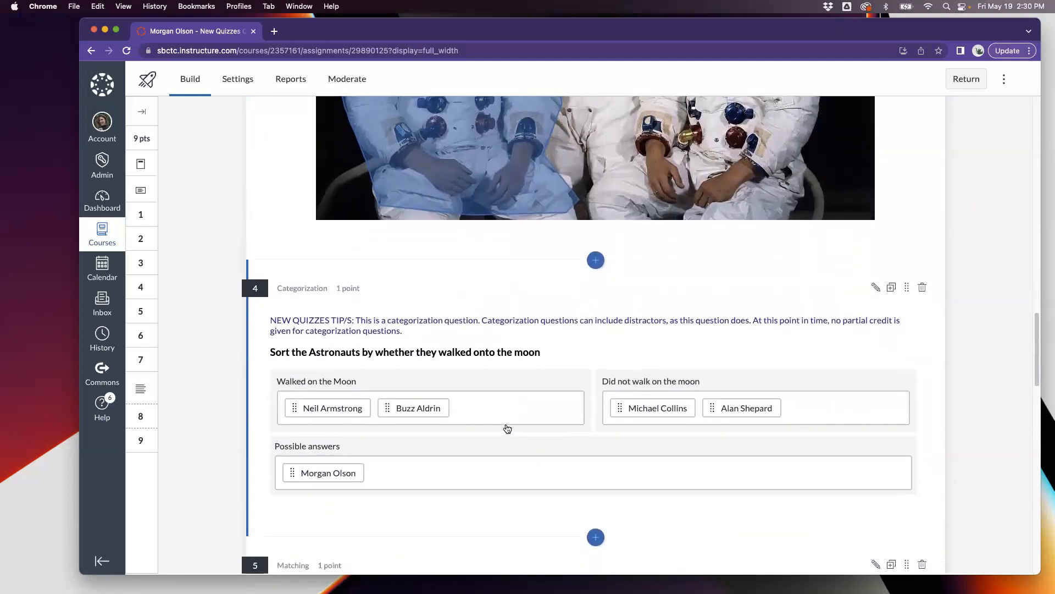
scroll(508, 428, "down", 2)
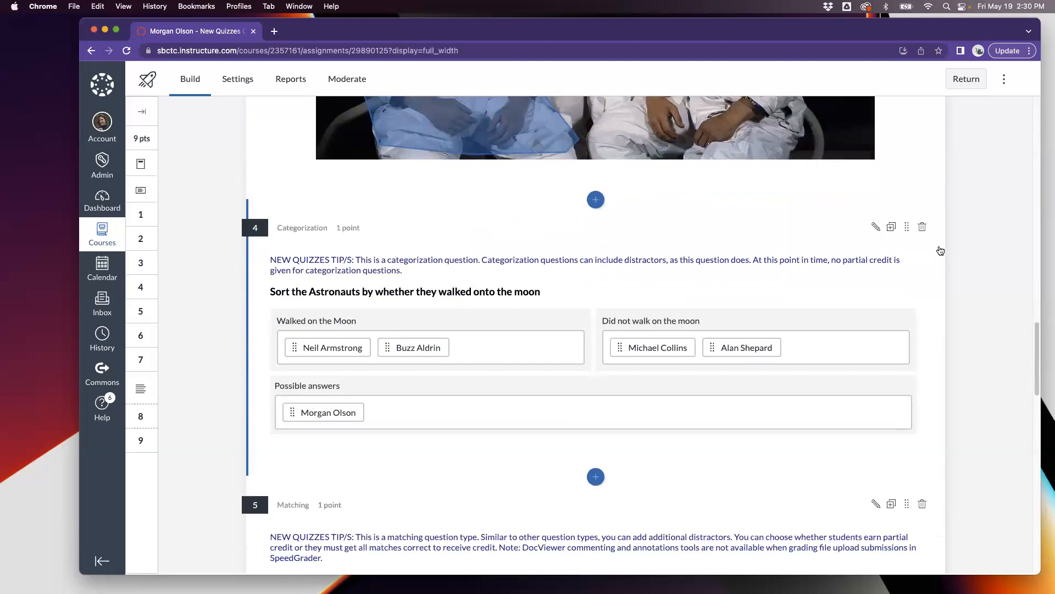
left_click(875, 226)
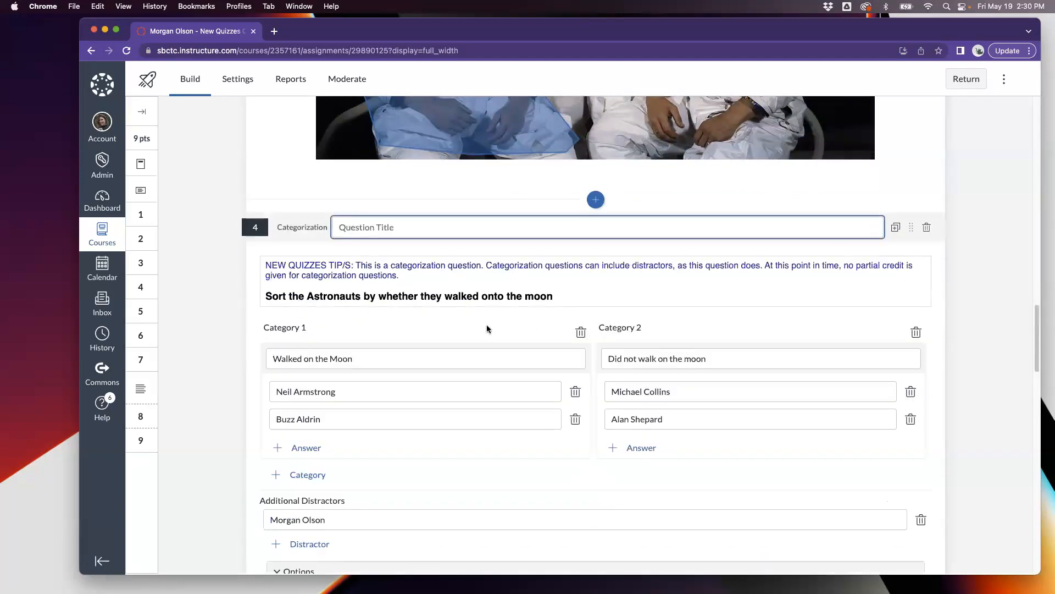
scroll(486, 329, "down", 2)
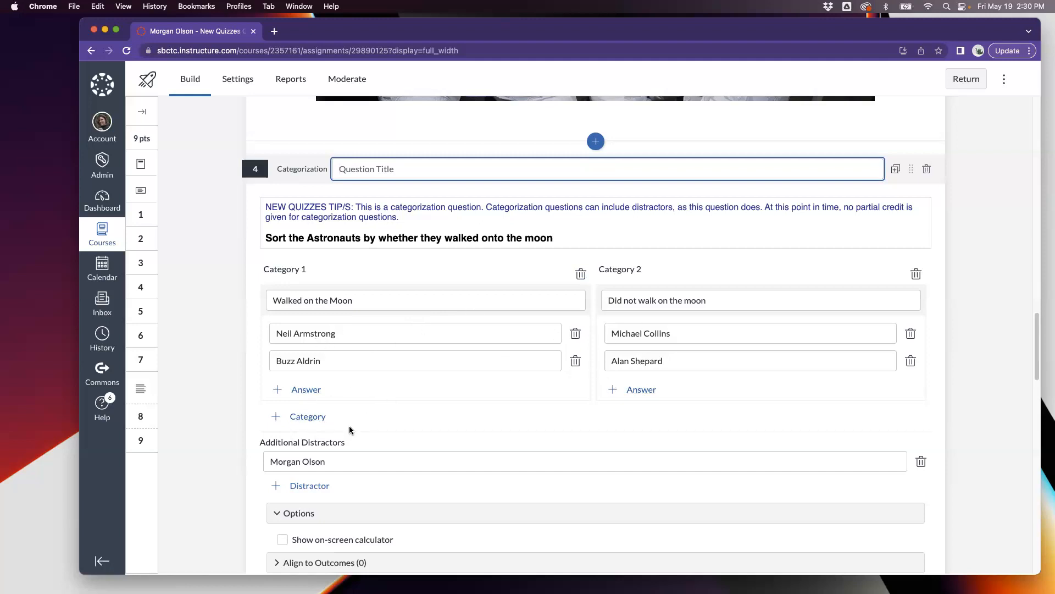
scroll(349, 427, "down", 1)
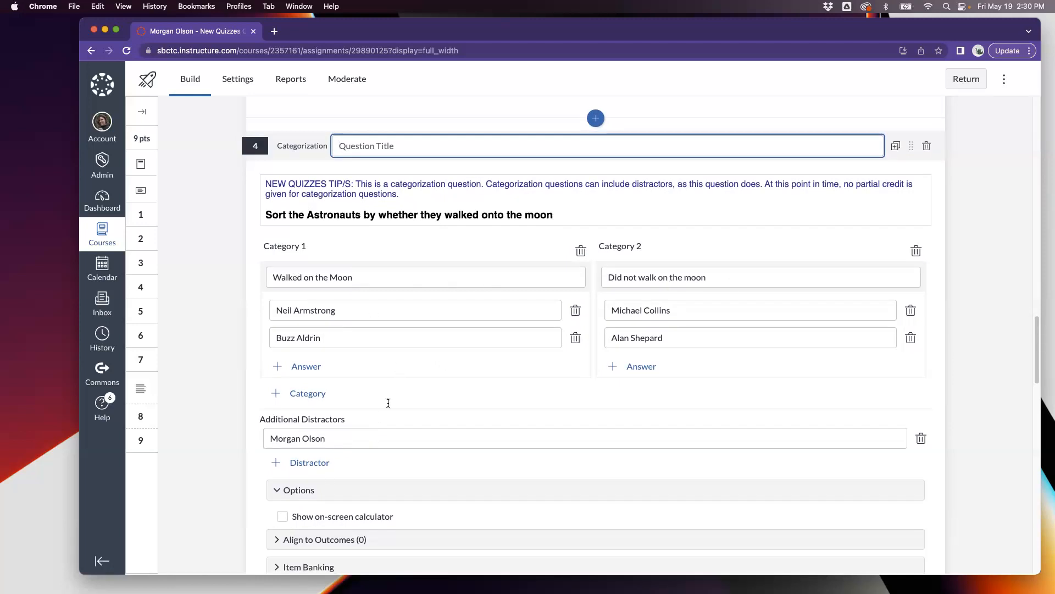
scroll(341, 440, "down", 1)
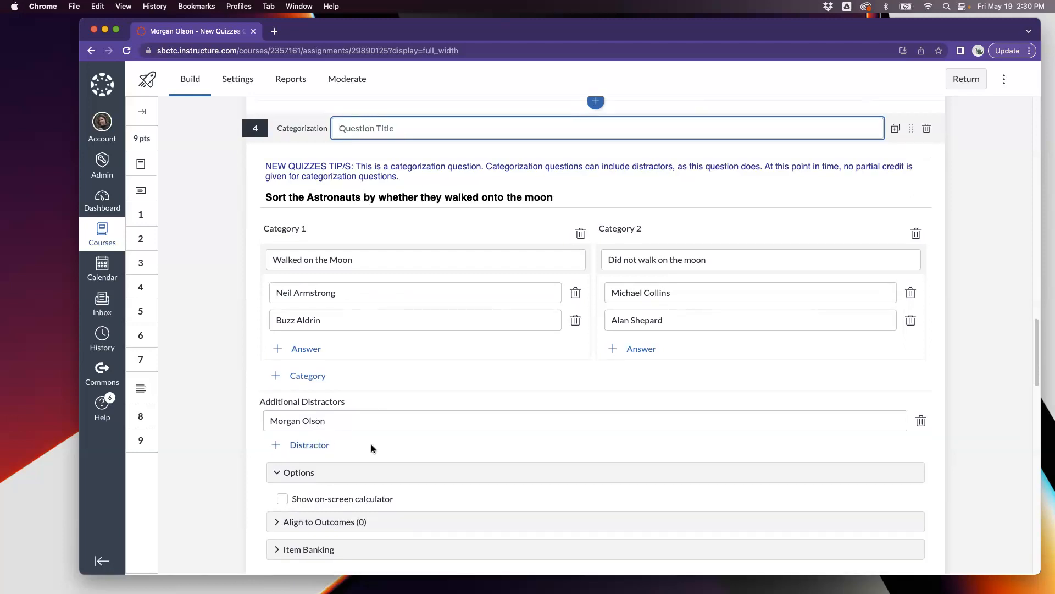
scroll(370, 432, "down", 3)
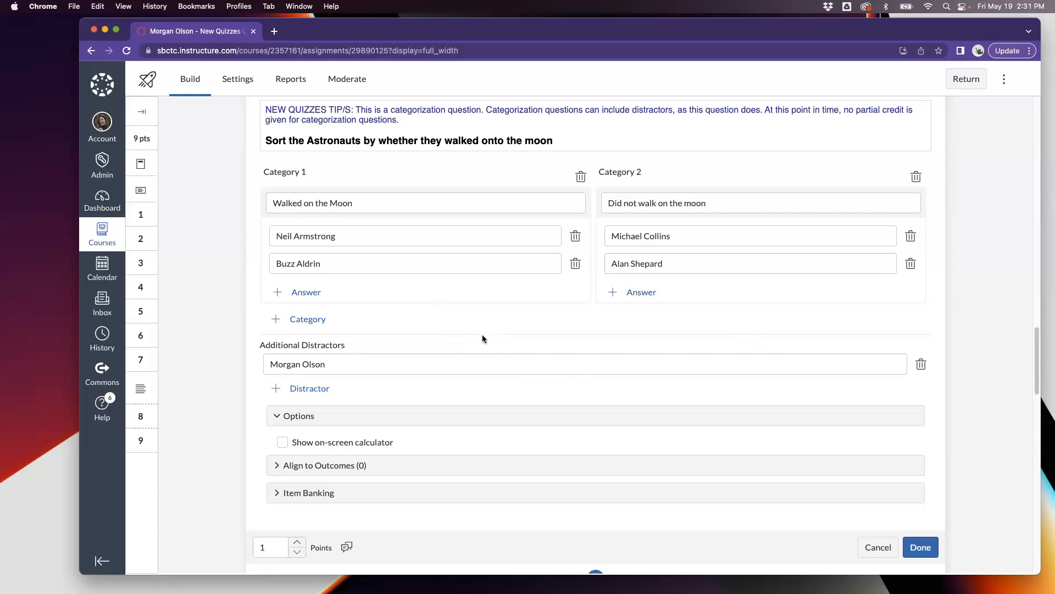
Review the Categorization question's additional distractors and options, and cancel its editing
scroll(479, 339, "down", 1)
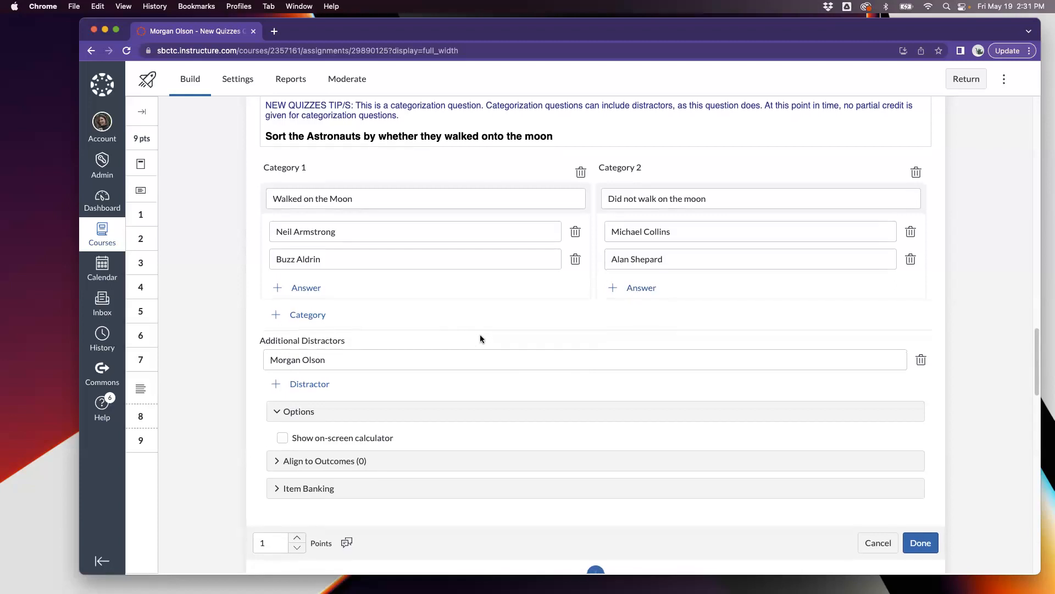
scroll(480, 334, "down", 4)
left_click(878, 502)
Open the Matching question for editing and examine its tip text, question/answer pairs and additional distractor
scroll(663, 444, "down", 10)
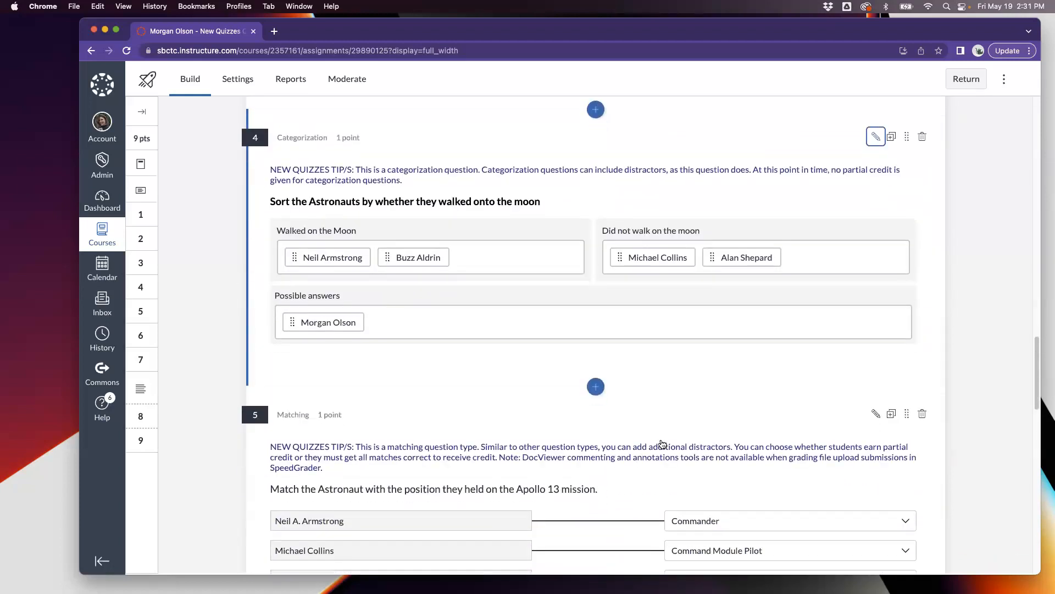
scroll(662, 444, "down", 3)
left_click(875, 277)
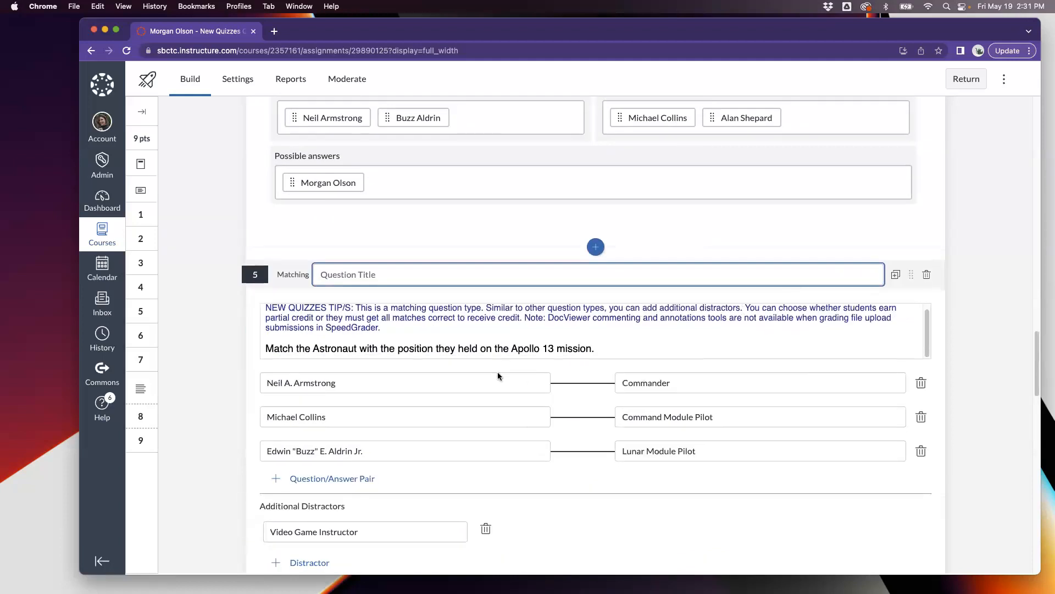
scroll(377, 261, "down", 5)
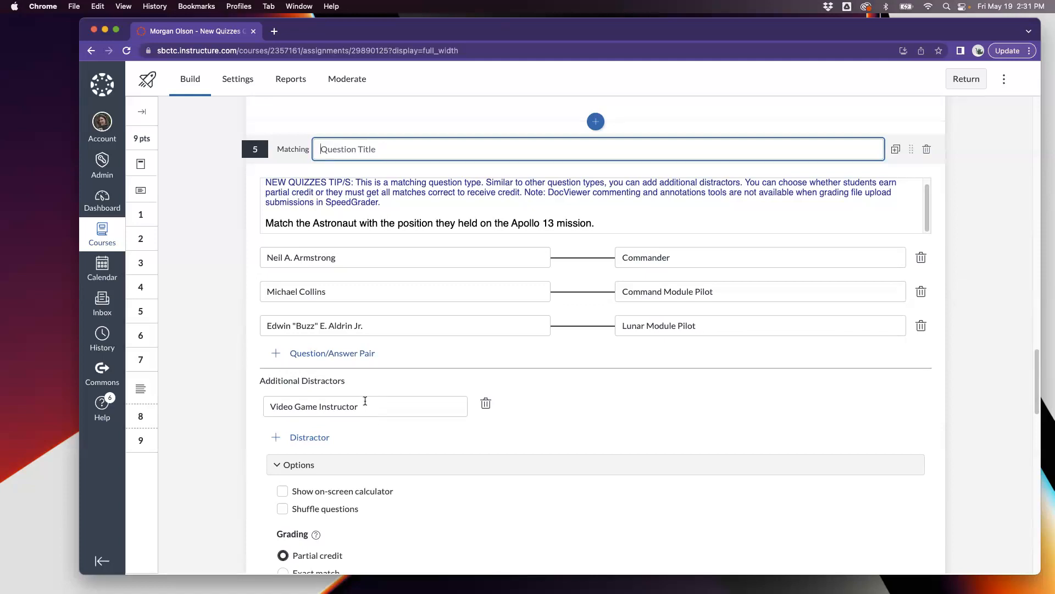
scroll(494, 346, "up", 1)
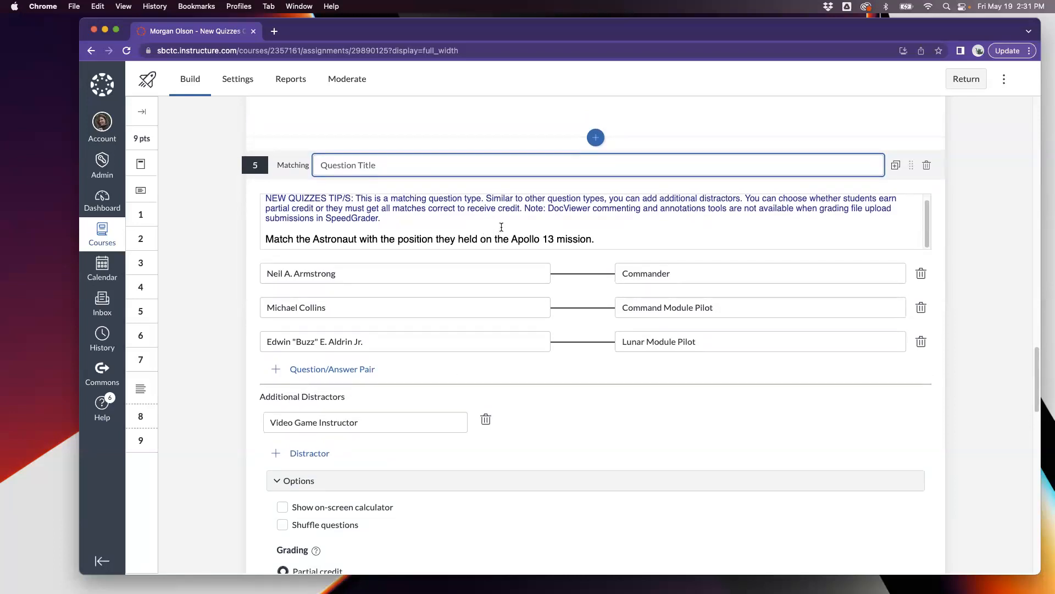
scroll(490, 227, "up", 1)
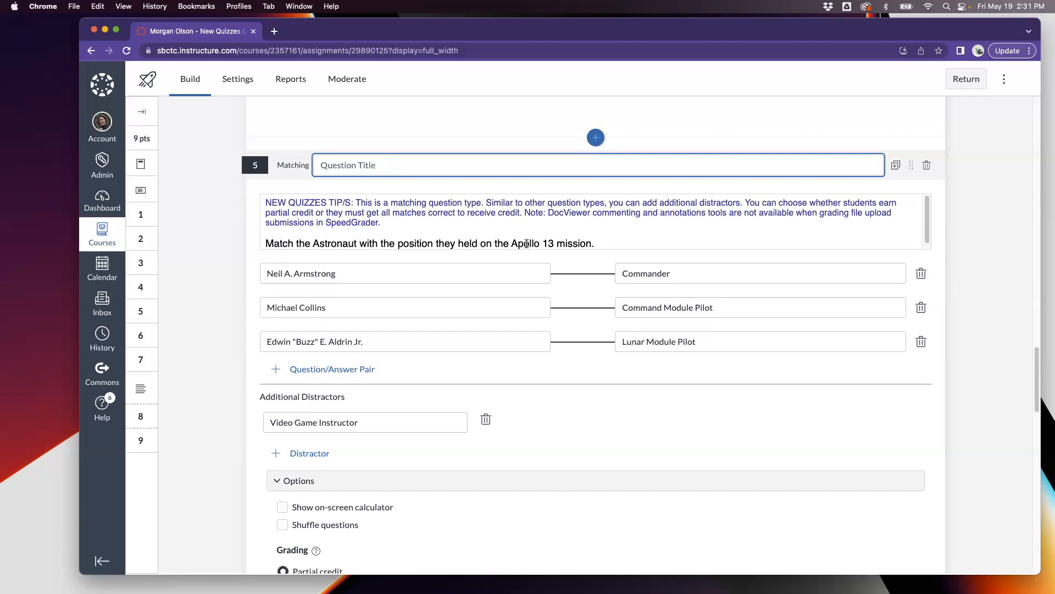
scroll(487, 289, "down", 2)
scroll(487, 288, "up", 2)
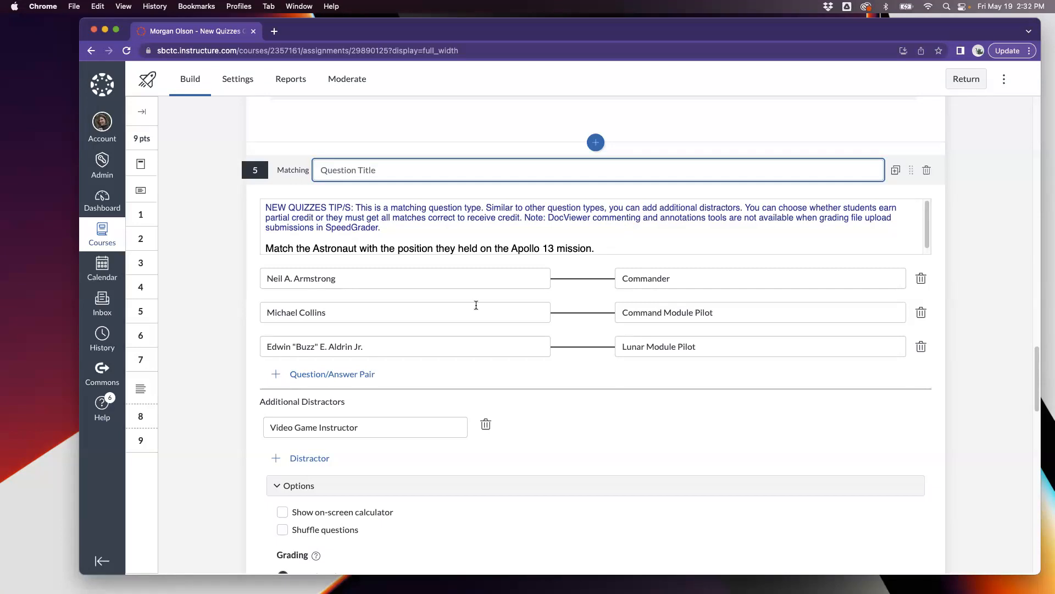
Review the Matching question's calculator, shuffle and Partial credit or Exact match grading options, and cancel its editing
scroll(476, 304, "down", 5)
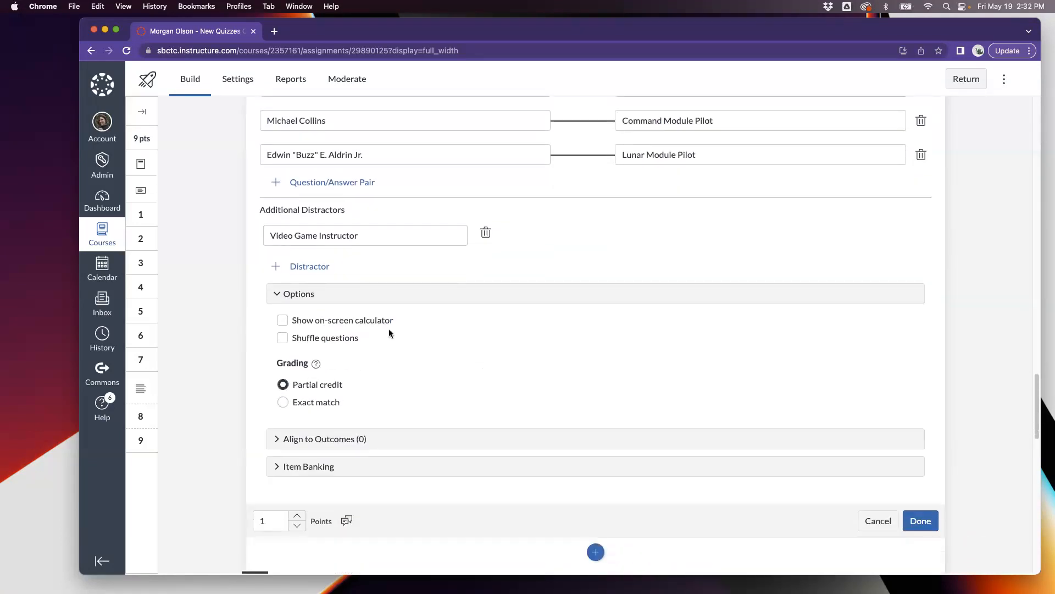
scroll(581, 299, "up", 1)
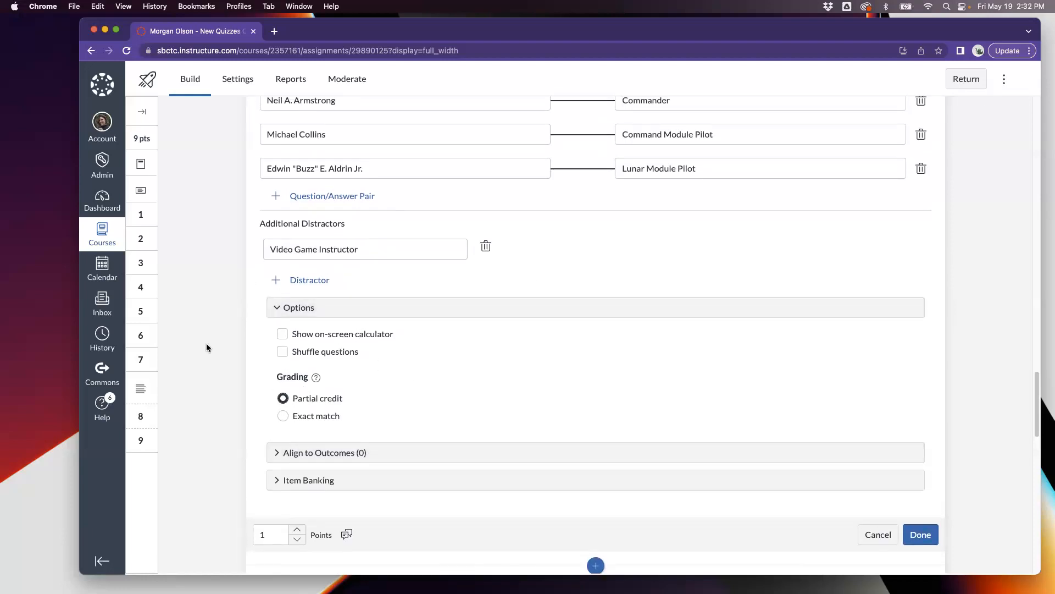
scroll(208, 347, "down", 1)
scroll(207, 347, "up", 2)
scroll(217, 333, "up", 3)
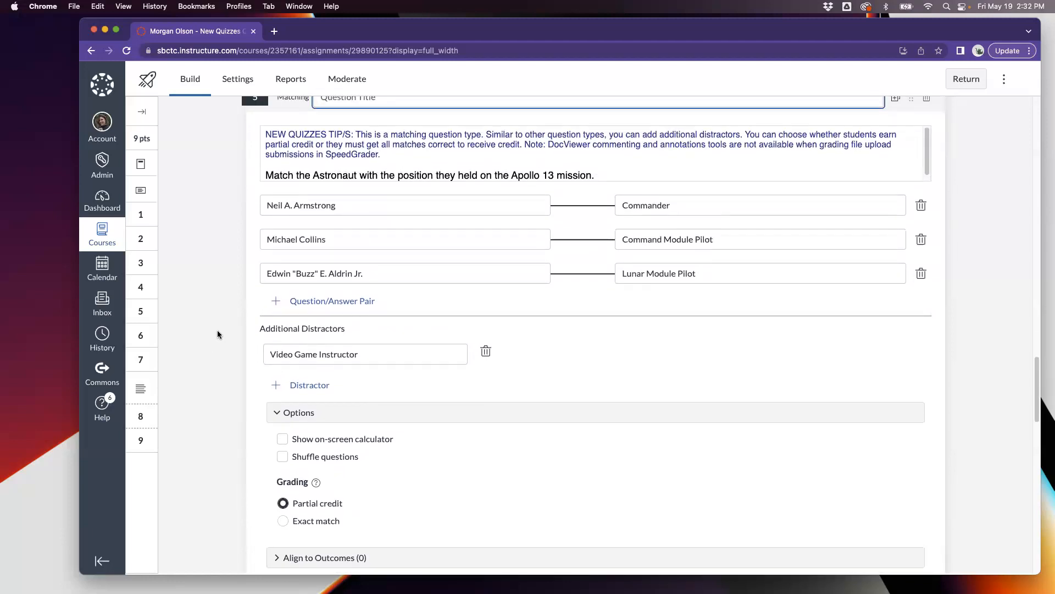
scroll(217, 329, "down", 3)
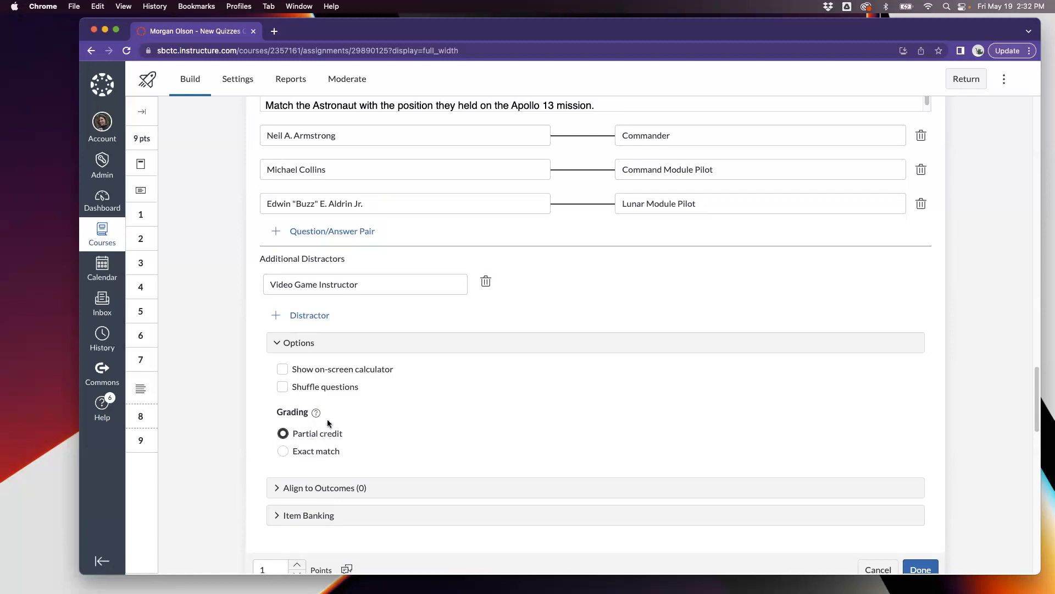
scroll(351, 440, "down", 1)
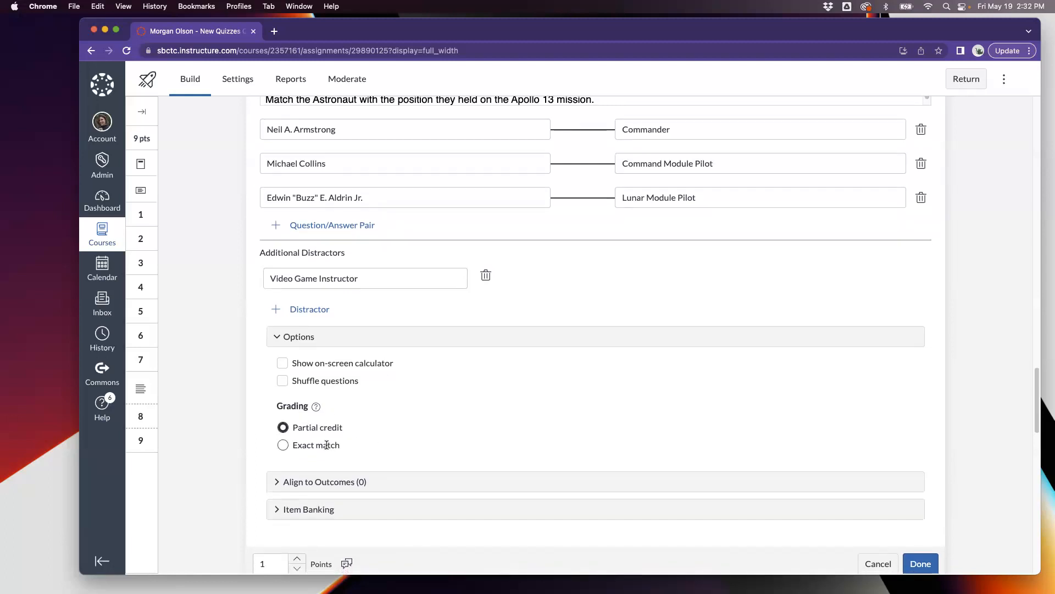
scroll(391, 450, "down", 2)
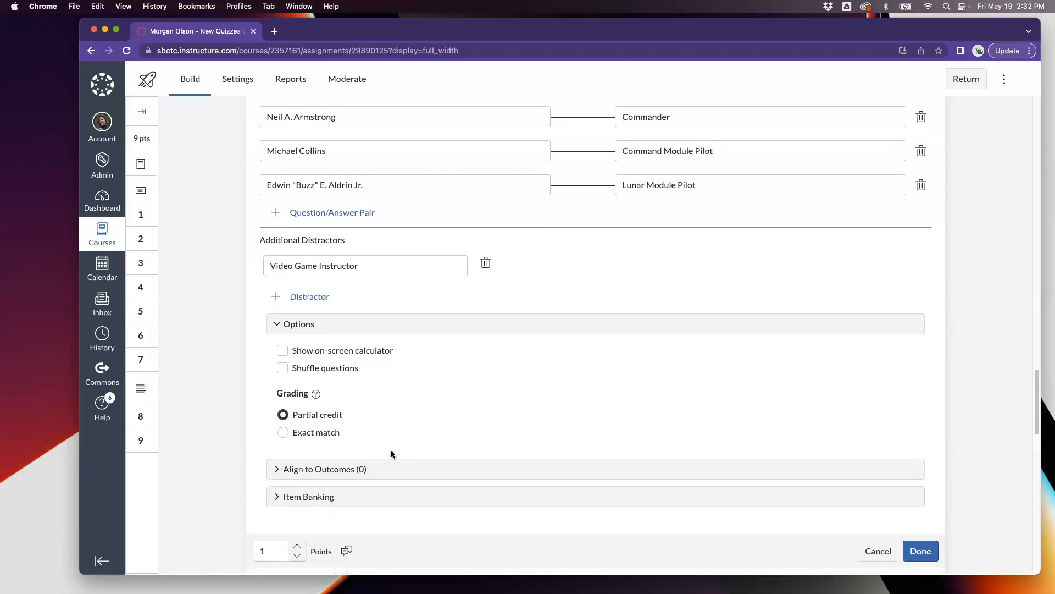
scroll(390, 452, "down", 5)
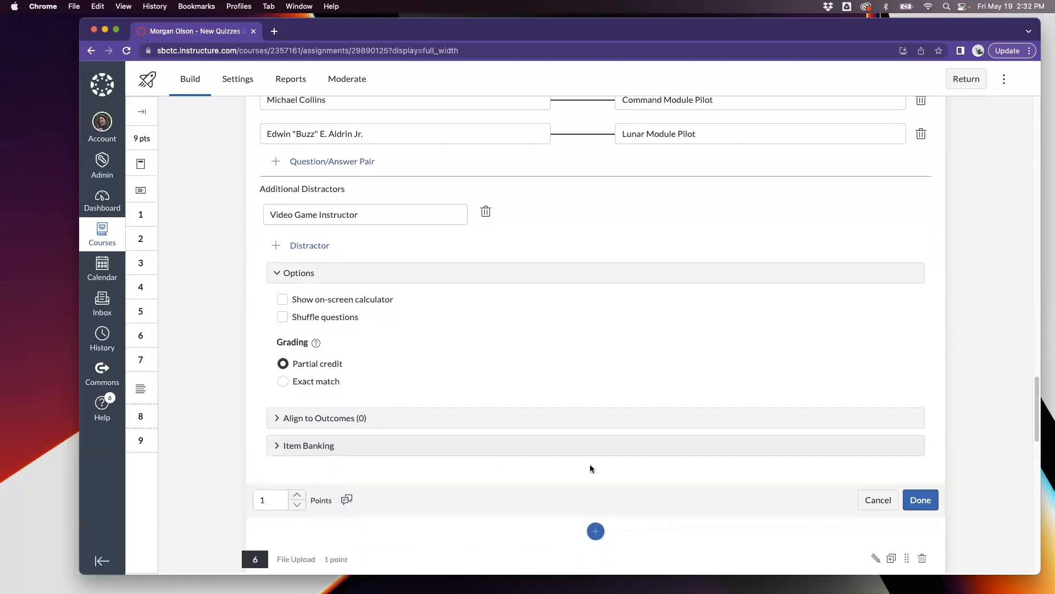
left_click(878, 500)
Open the File Upload question for editing, look over its tip text and options, and cancel the editing
scroll(622, 442, "down", 3)
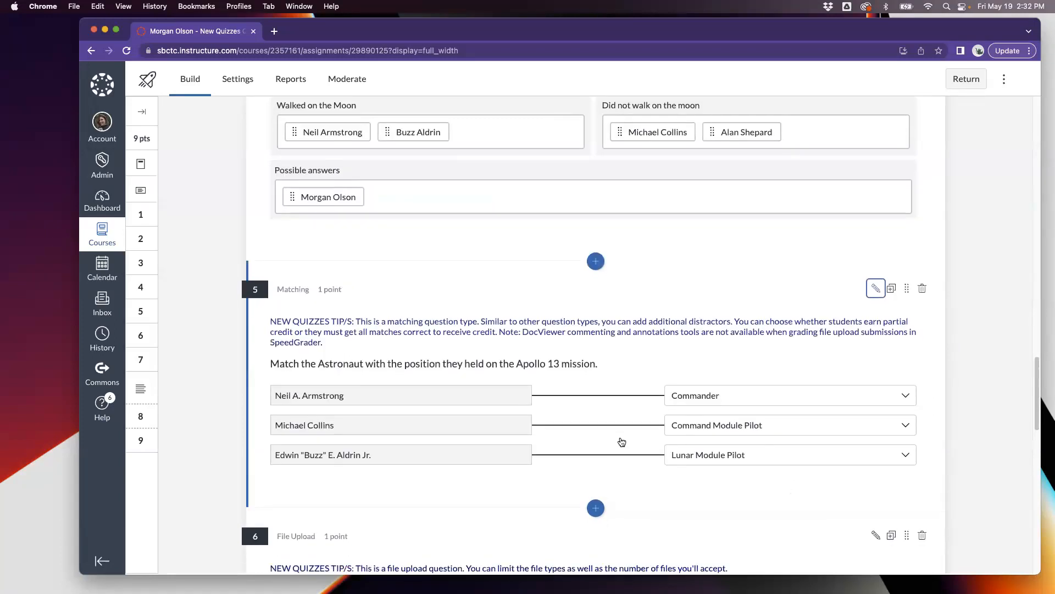
scroll(622, 442, "down", 5)
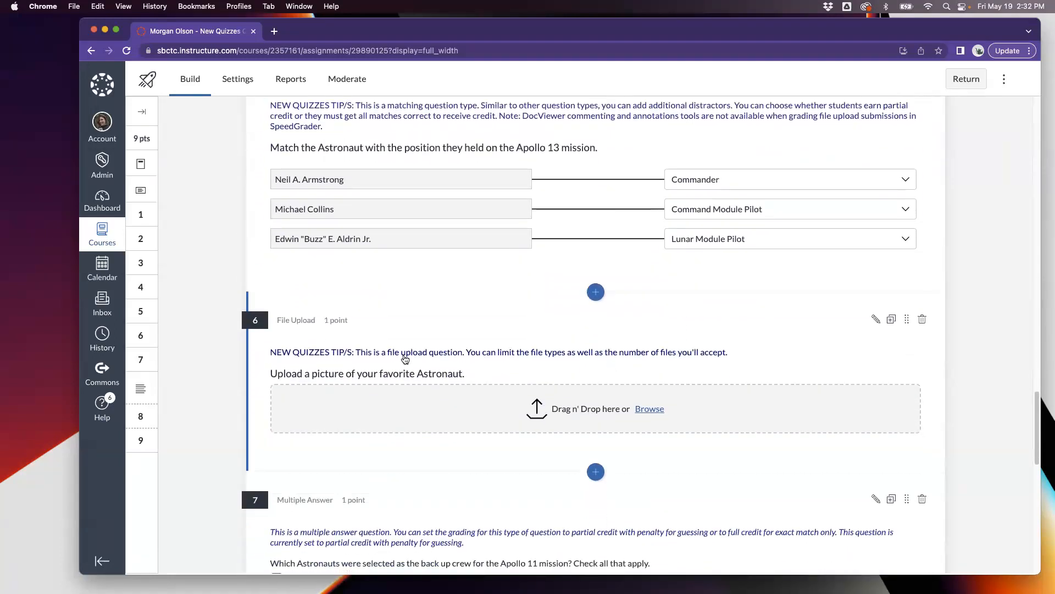
left_click(876, 320)
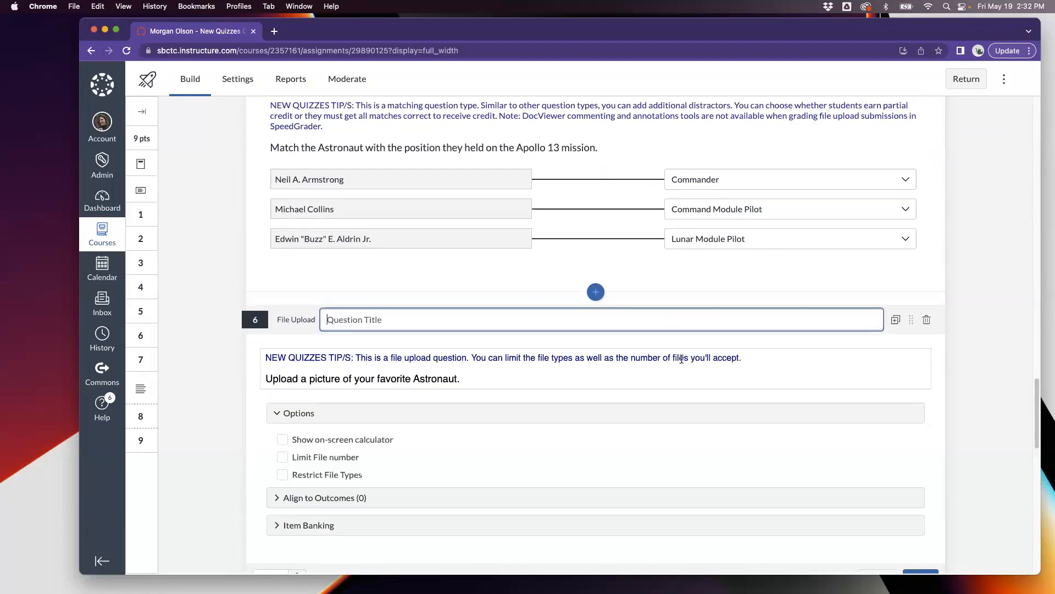
scroll(907, 455, "up", 3)
scroll(907, 455, "down", 1)
scroll(908, 454, "down", 5)
left_click(877, 493)
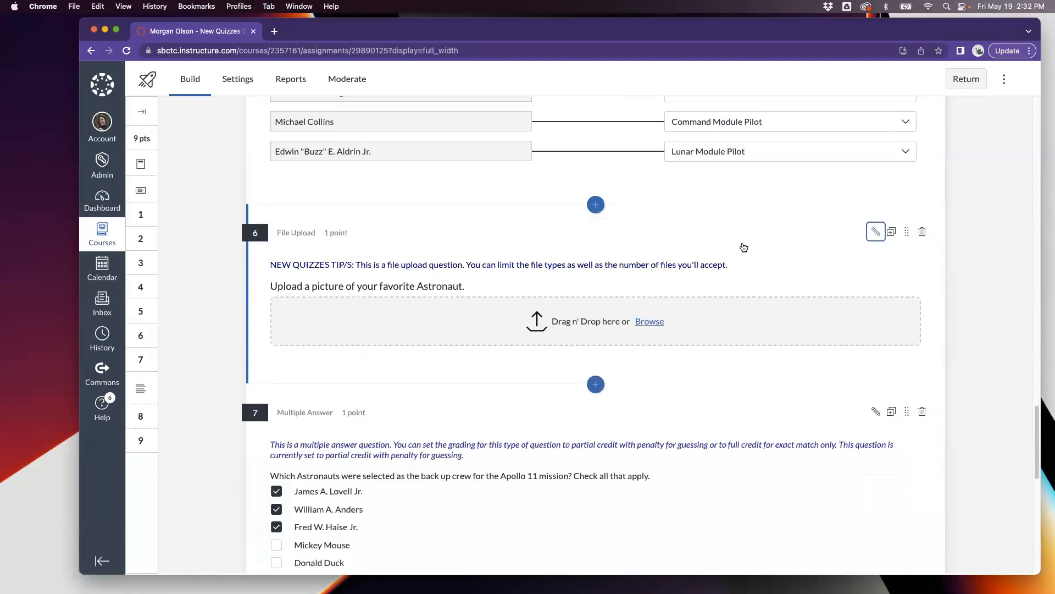
Cut the note about DocViewer commenting and annotations tools from the Matching question's tip text and finish editing that question
scroll(743, 248, "up", 6)
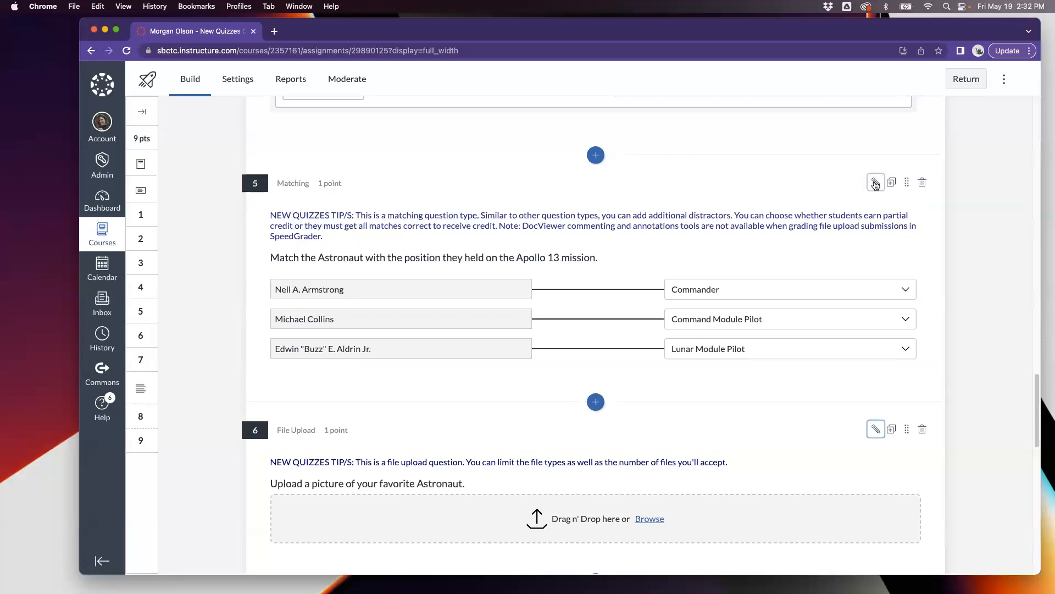
left_click(876, 181)
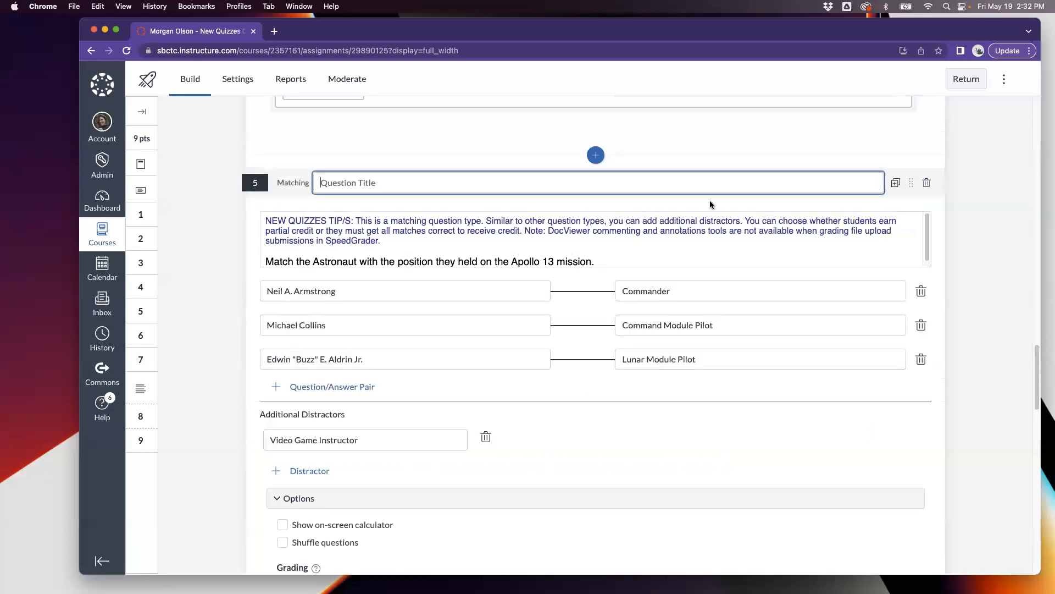
left_click(526, 233)
left_click_drag(524, 269, 385, 277)
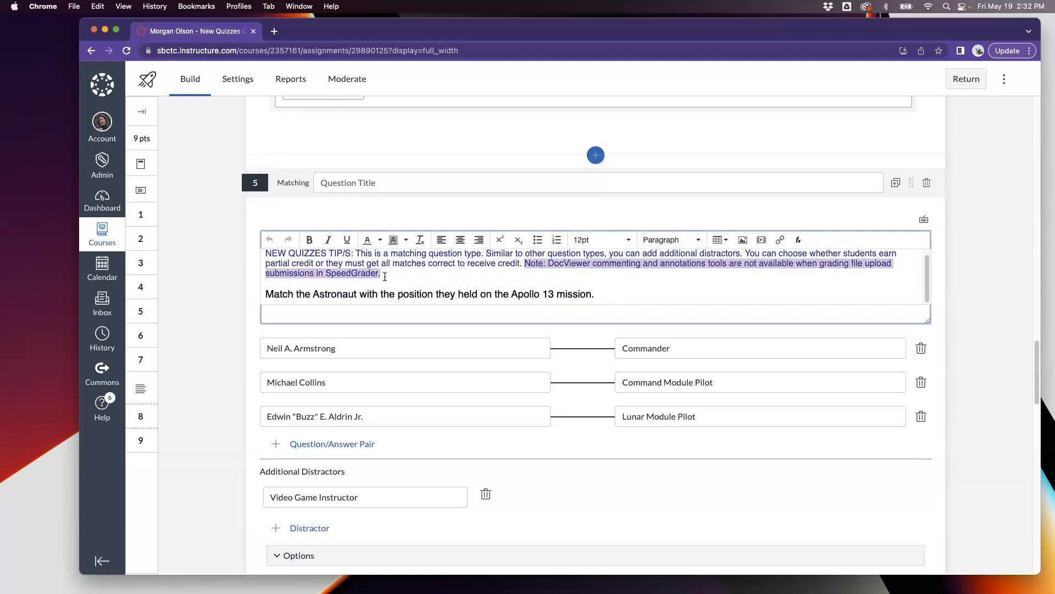
key("BackSpace")
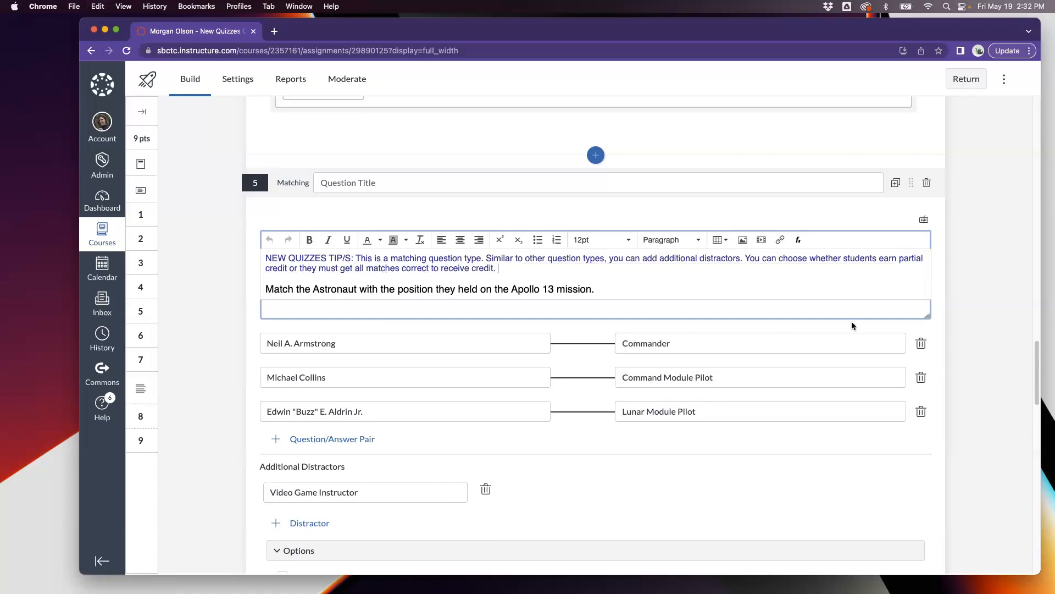
scroll(856, 421, "down", 2)
scroll(855, 425, "down", 7)
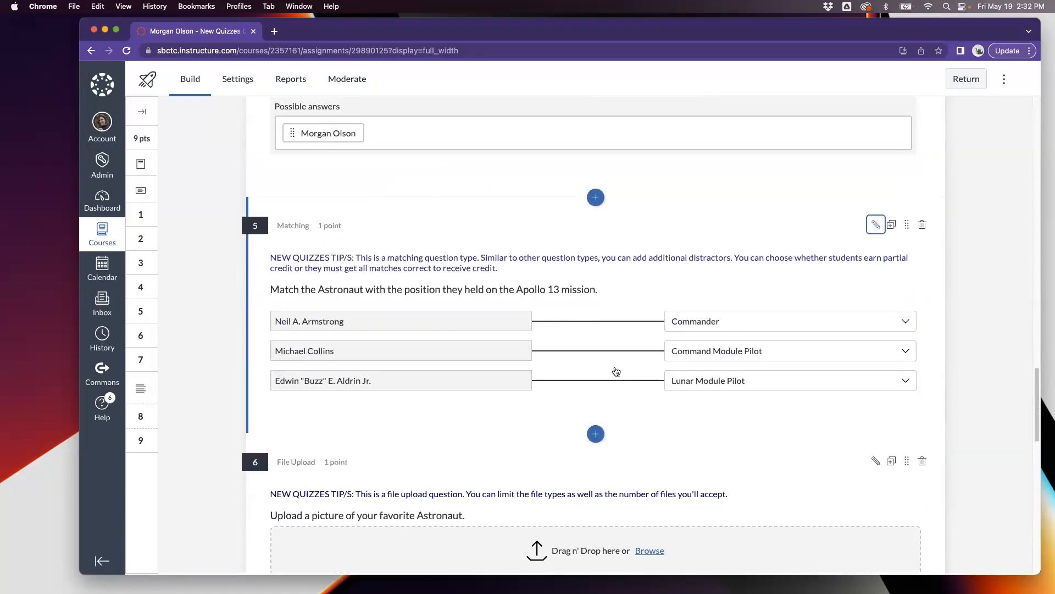
Add "Note: DocViewer commenting and annotations tools are not available when grading file upload submissions in SpeedGrader." to the File Upload question's tip
scroll(367, 271, "down", 5)
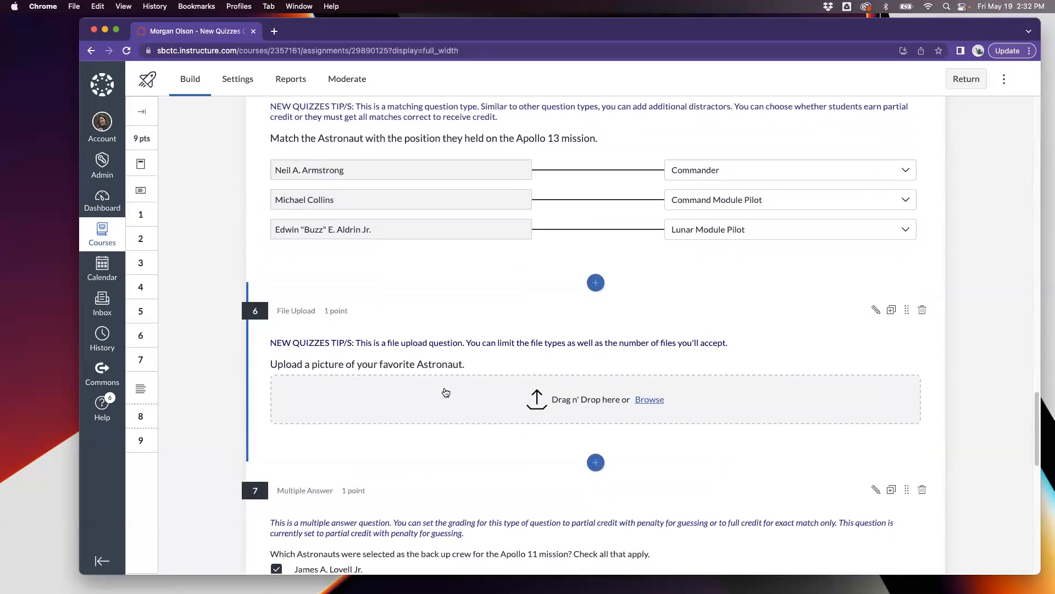
left_click(876, 309)
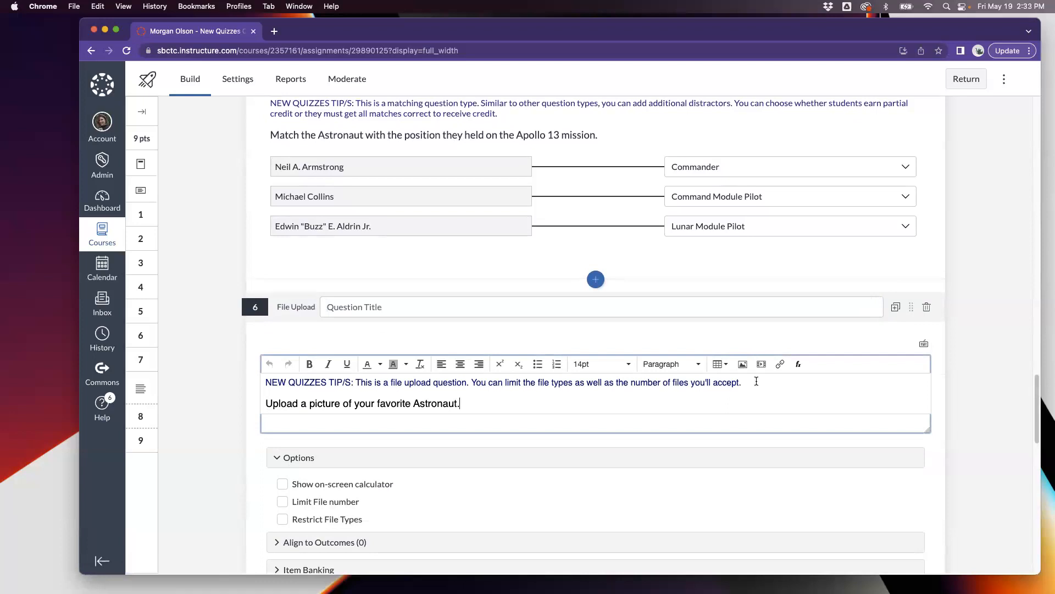
left_click(756, 381)
type("Note: DocViewer commenting and annotations tools are not available when grading file upload submissions in SpeedGrader.")
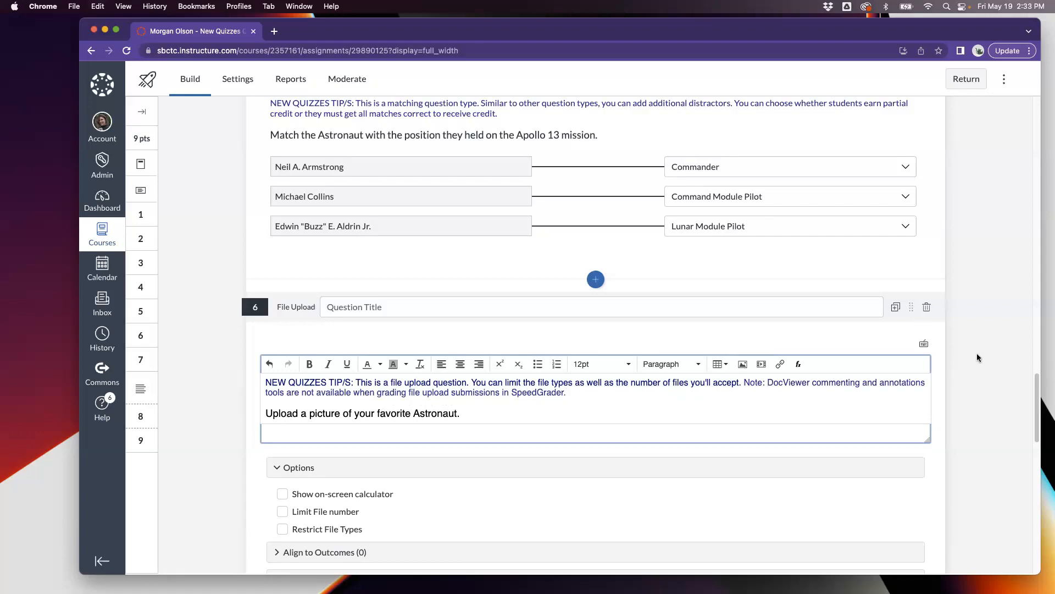
Enable Limit File number with 1 file and Restrict File Types for the File Upload question, and finish editing it
scroll(951, 358, "down", 4)
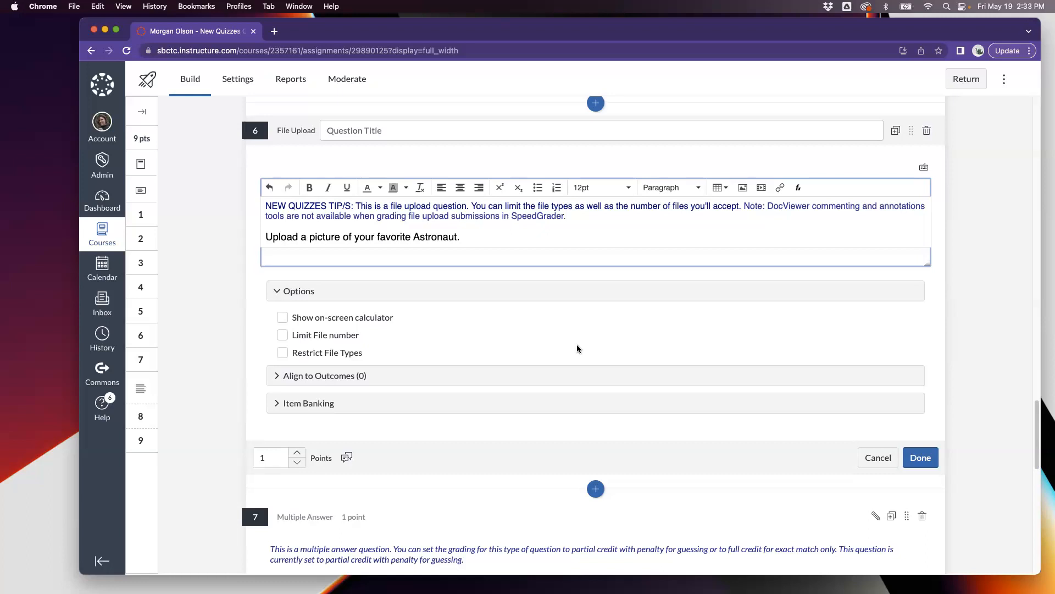
left_click(282, 335)
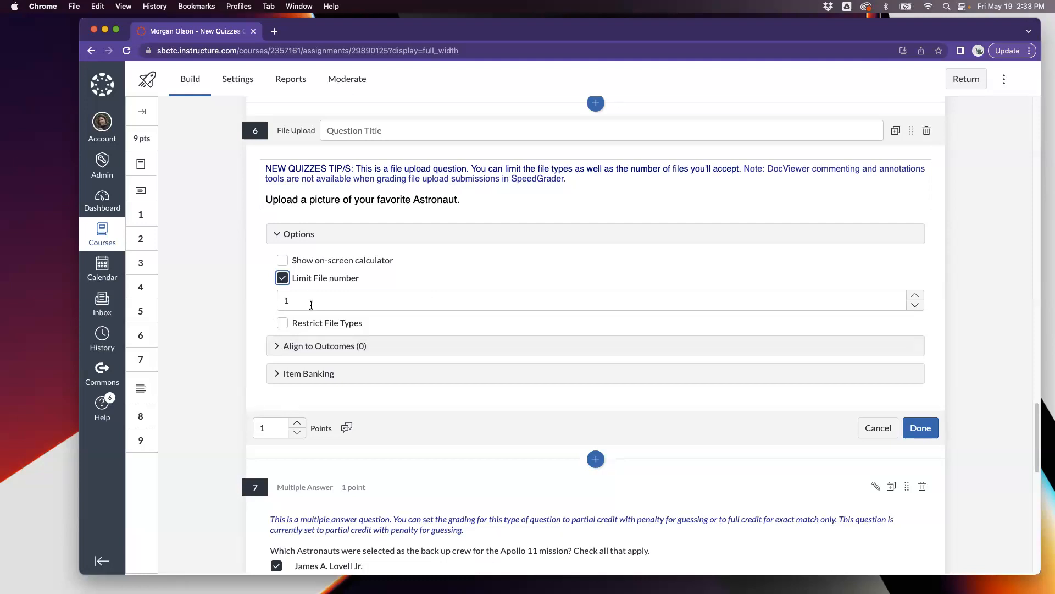
left_click(324, 324)
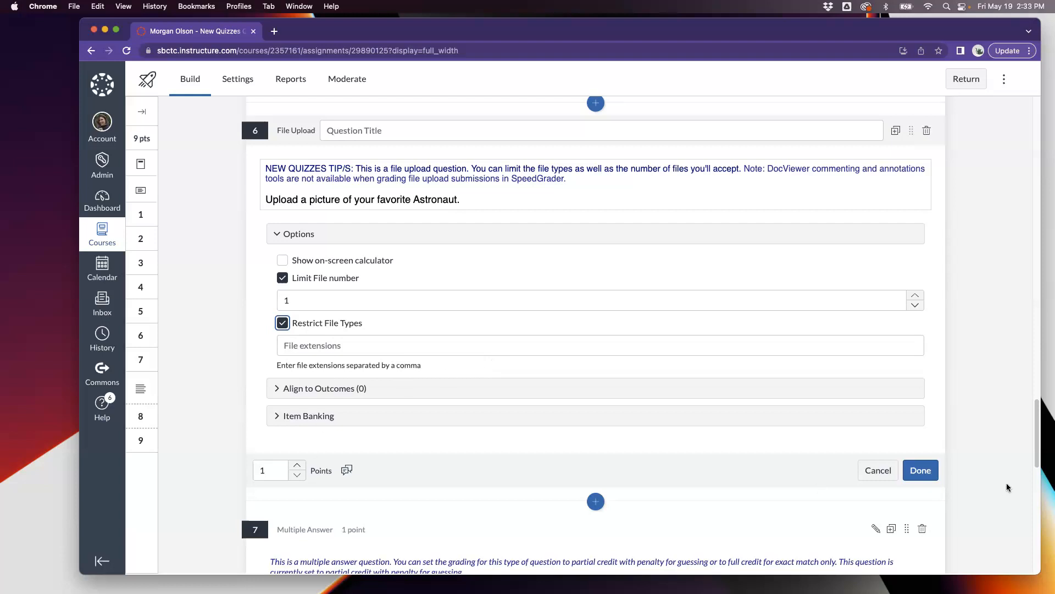
left_click(922, 471)
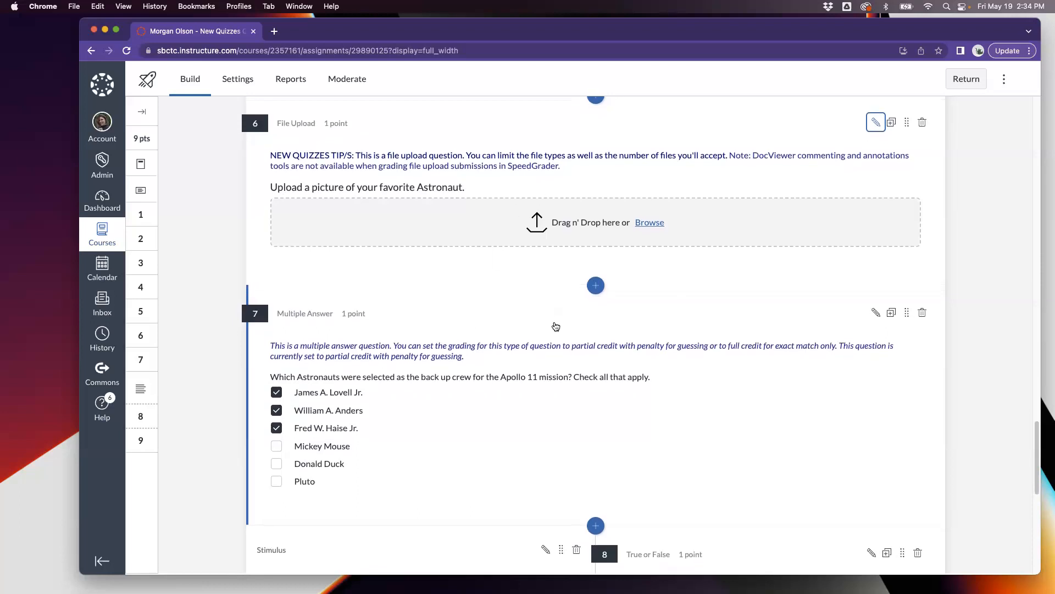
Open the Multiple Answer question for editing and examine its checked answers, choice options and grading by partial credit with penalty or Exact Match
scroll(551, 329, "down", 2)
scroll(543, 331, "down", 1)
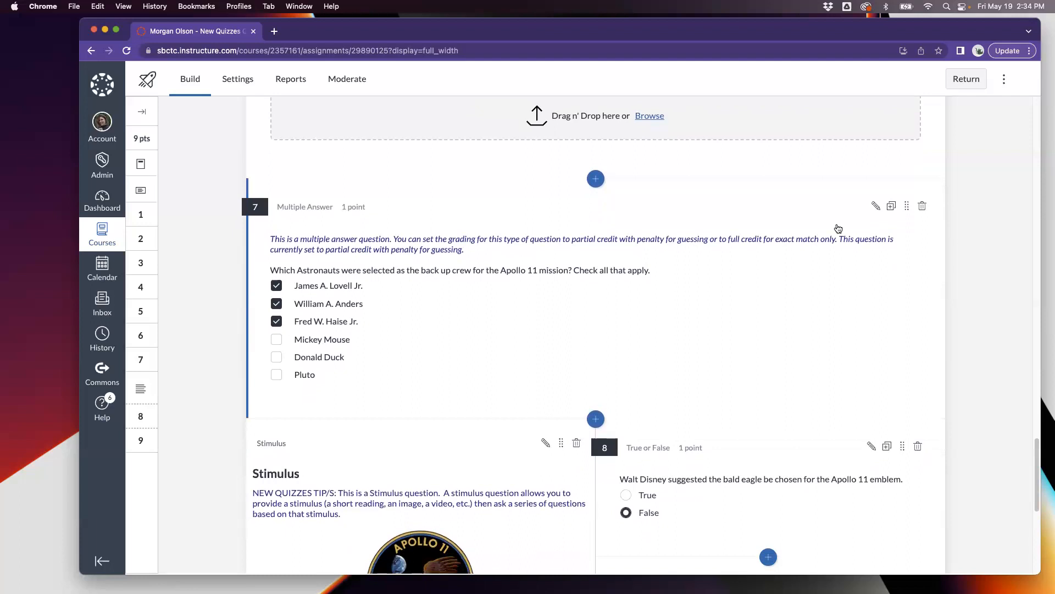
left_click(876, 206)
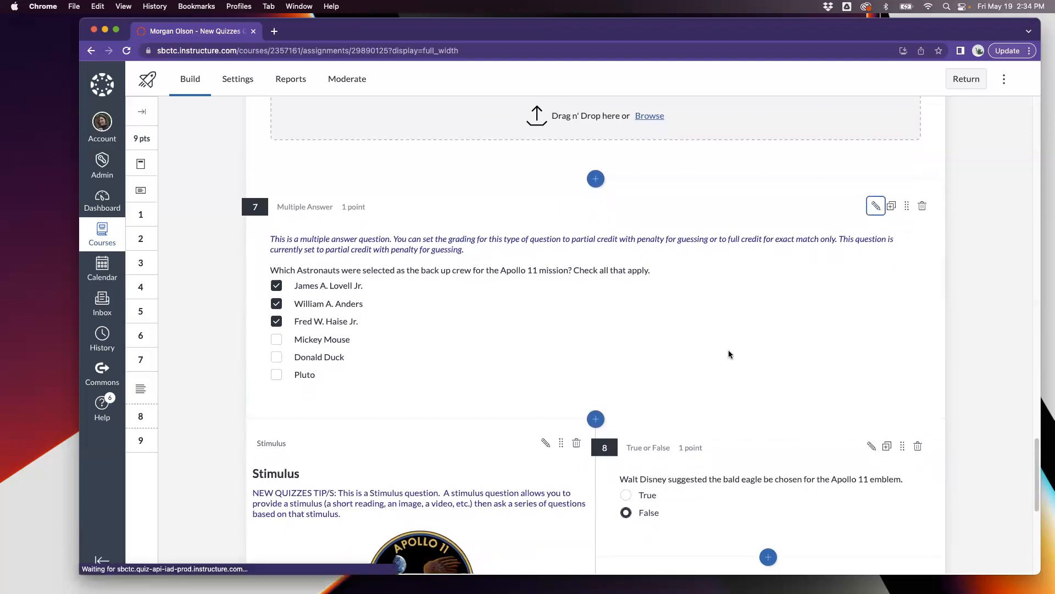
scroll(229, 312, "down", 2)
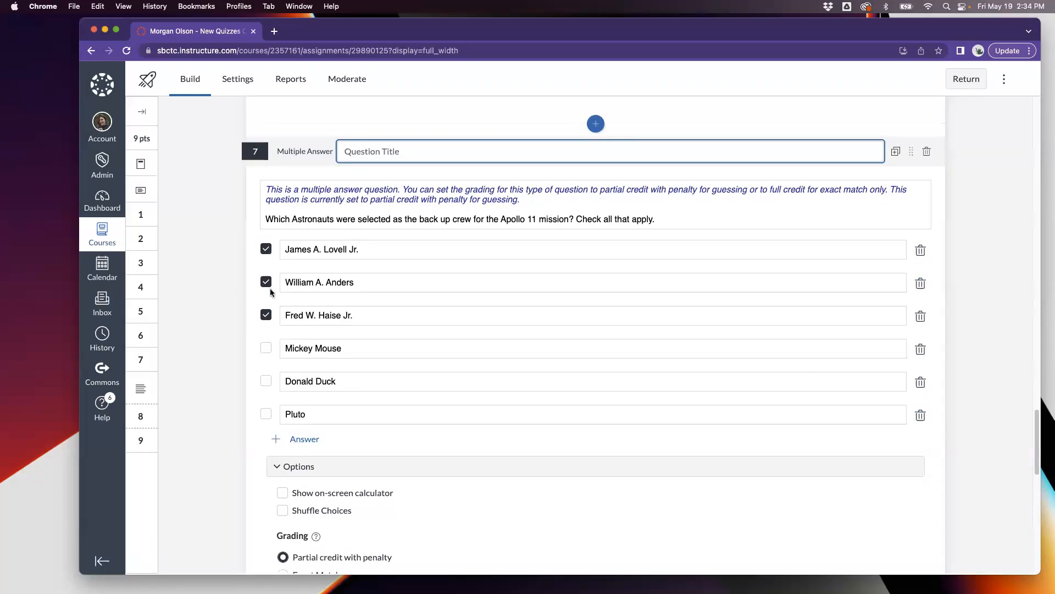
scroll(223, 365, "down", 4)
scroll(224, 369, "down", 1)
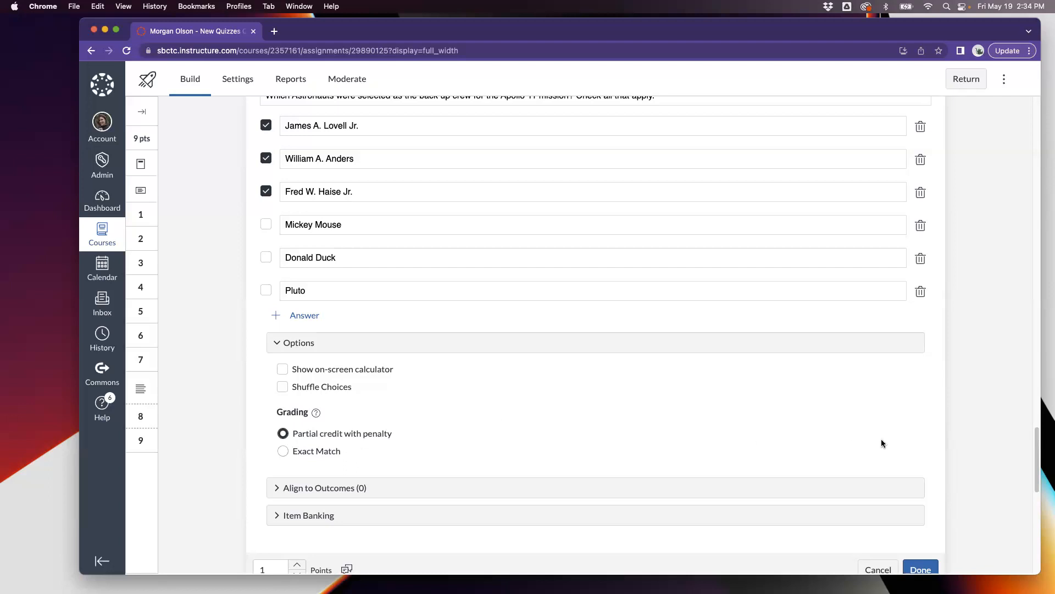
scroll(951, 471, "down", 5)
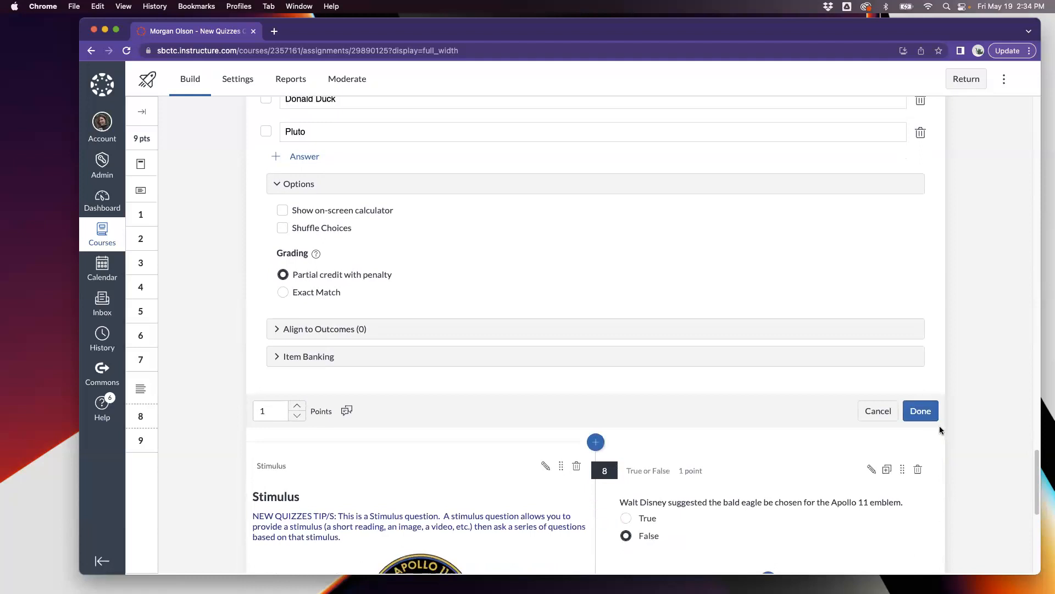
Finish editing the Multiple Answer question and examine the content types that can be inserted above the Stimulus
left_click(928, 416)
scroll(676, 455, "down", 13)
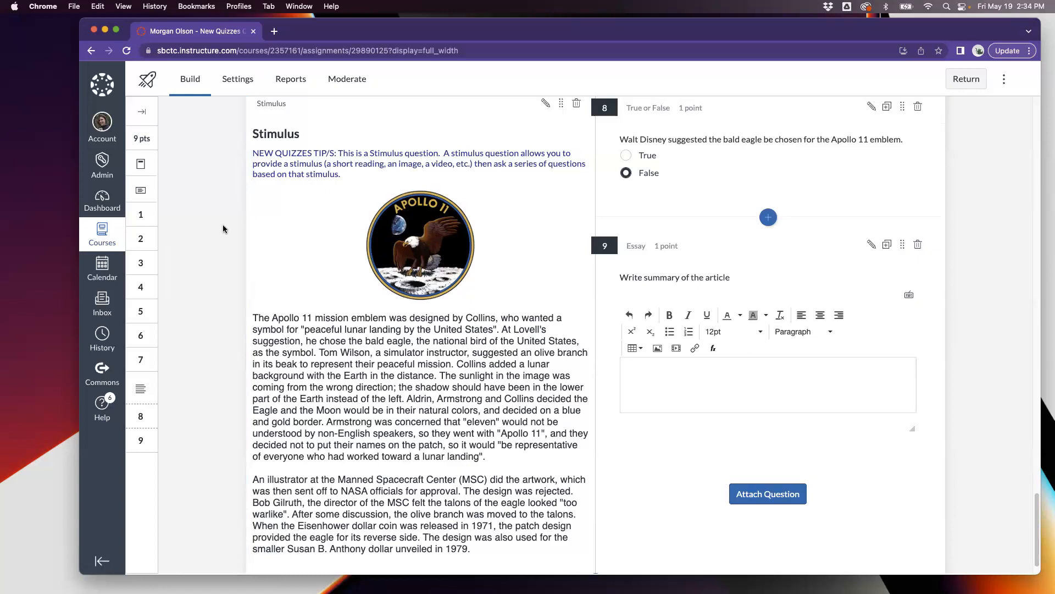
scroll(443, 213, "up", 1)
scroll(440, 215, "up", 3)
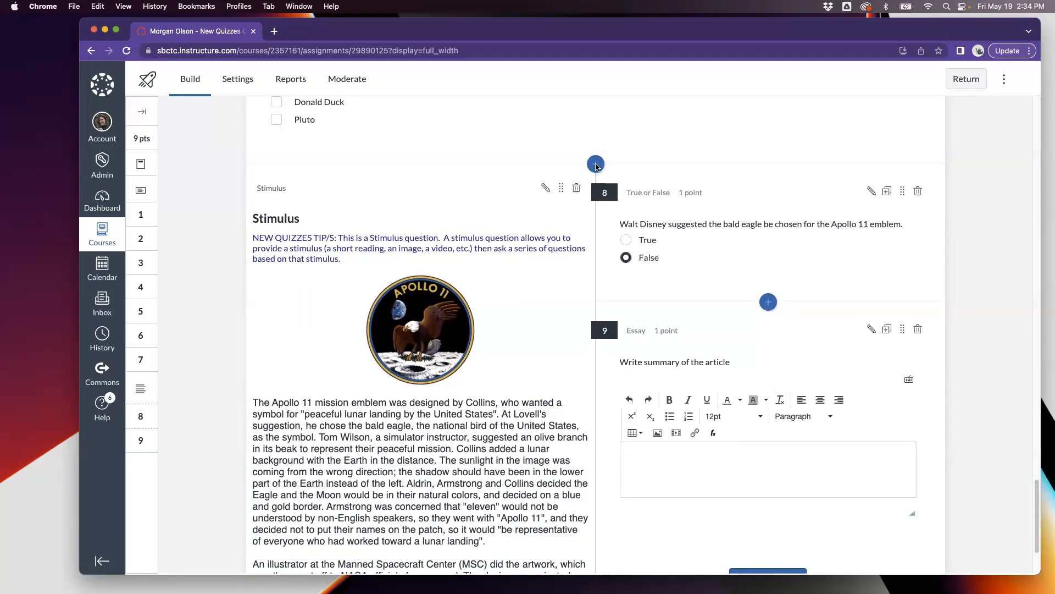
left_click(597, 165)
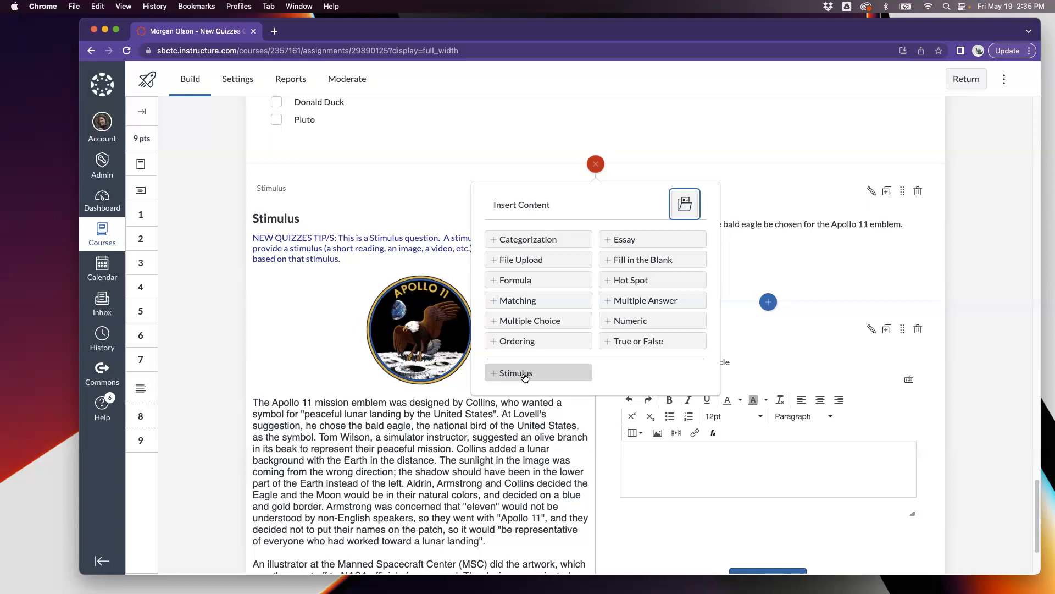
Open the Stimulus for editing, enlarge its content box and read through the Apollo 11 text
left_click(398, 186)
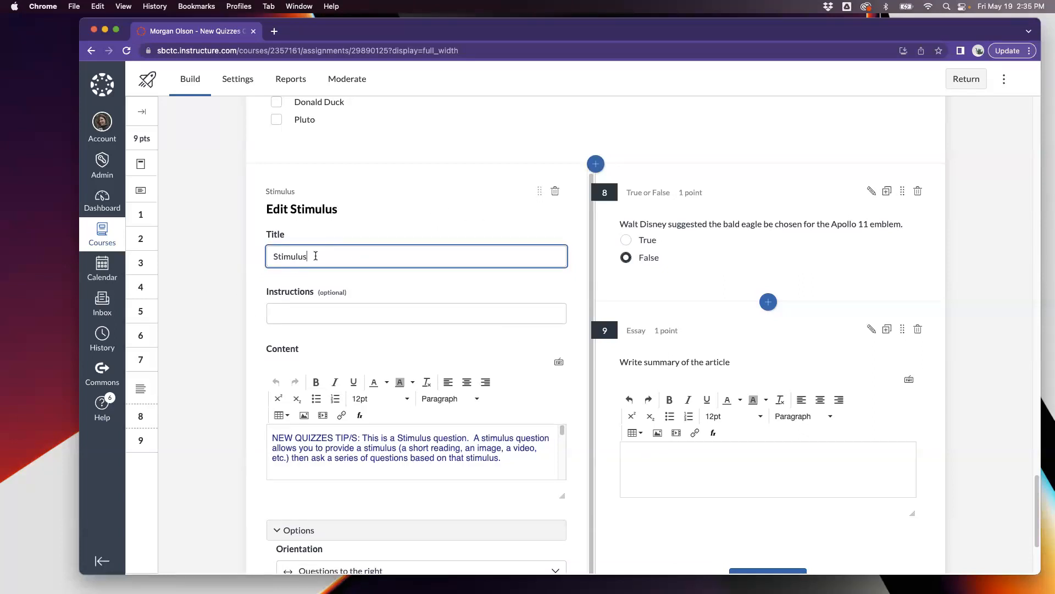
scroll(323, 325, "down", 1)
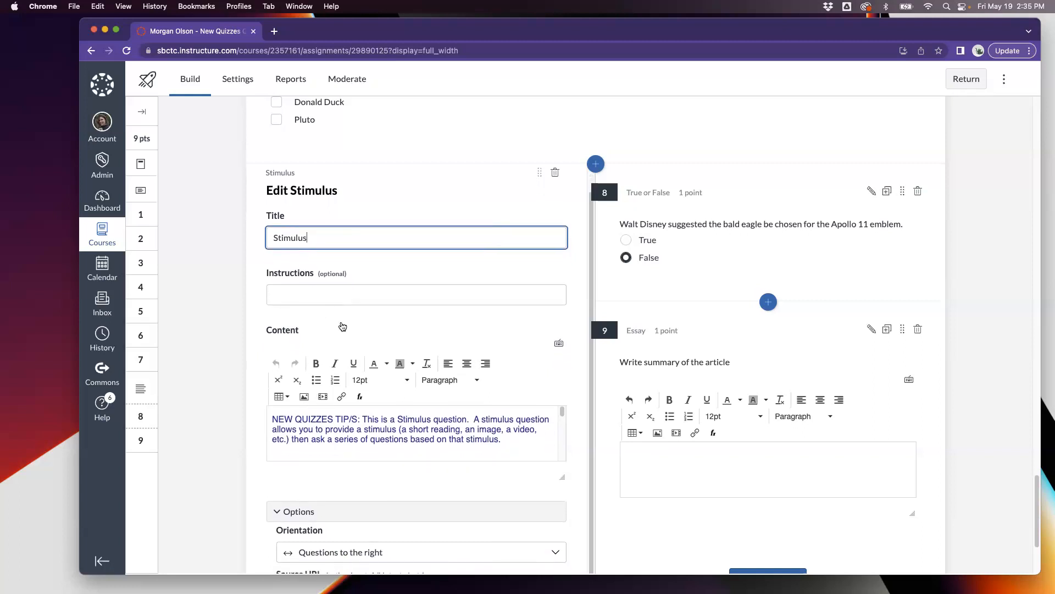
scroll(209, 417, "down", 3)
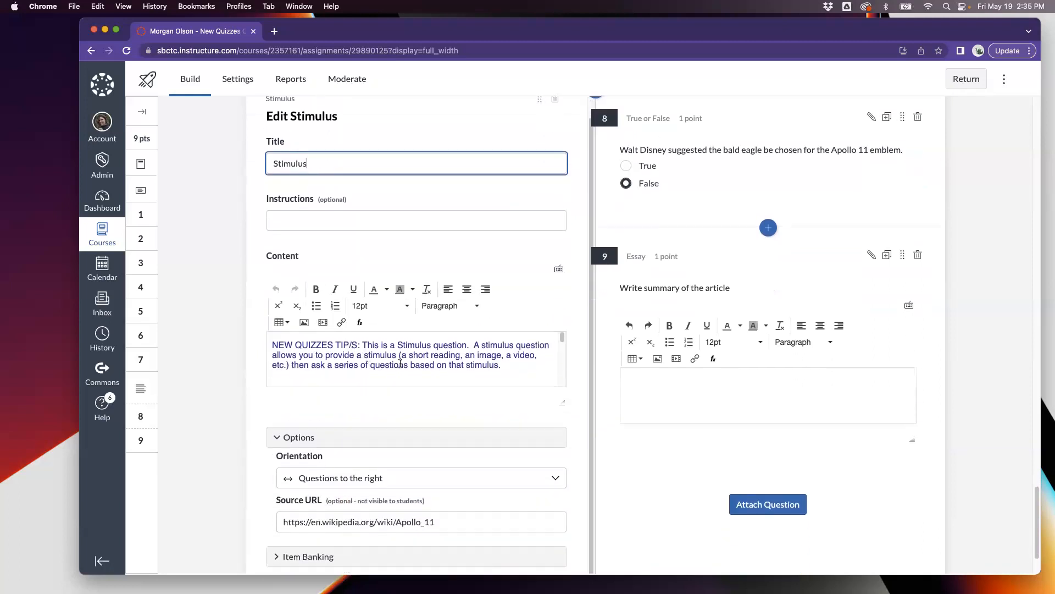
scroll(562, 335, "down", 3)
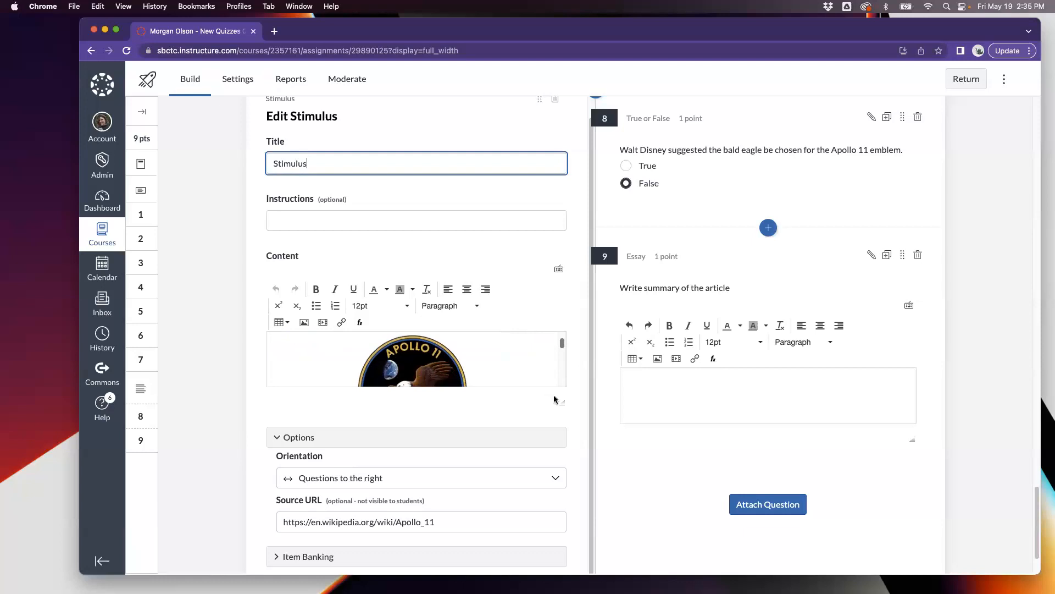
left_click_drag(562, 402, 562, 489)
scroll(450, 400, "down", 3)
scroll(450, 400, "down", 10)
scroll(488, 400, "down", 2)
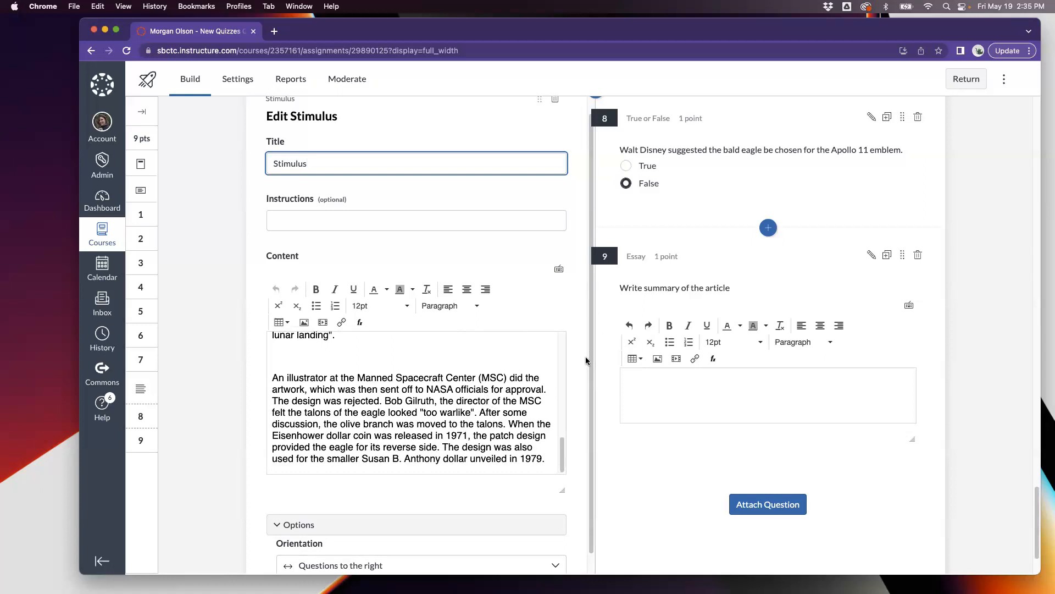
Examine the Stimulus's Orientation choices, Source URL and Item Banking section alongside its attached questions
scroll(586, 360, "down", 3)
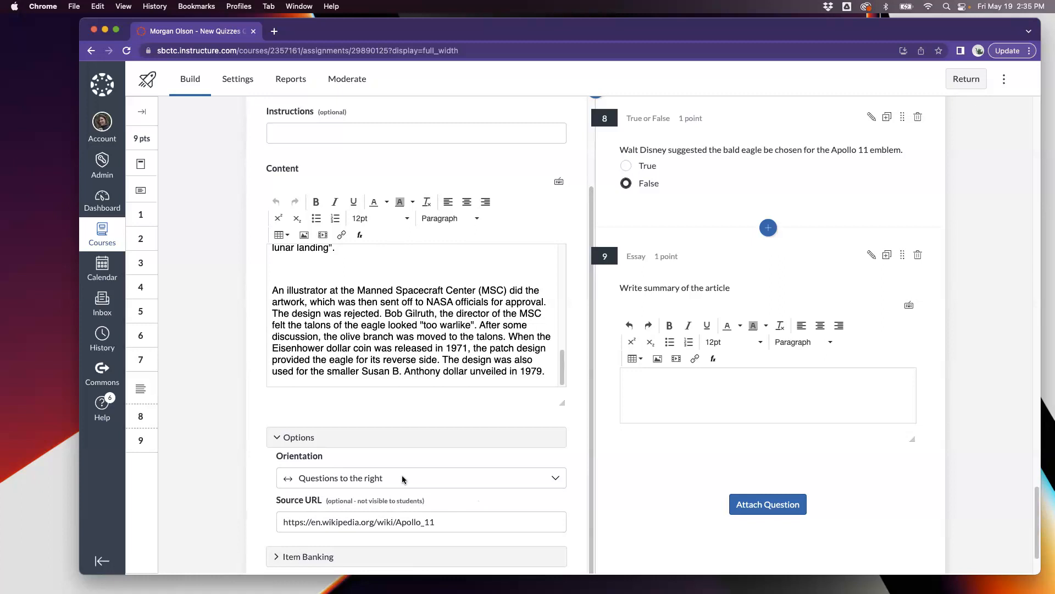
left_click(384, 477)
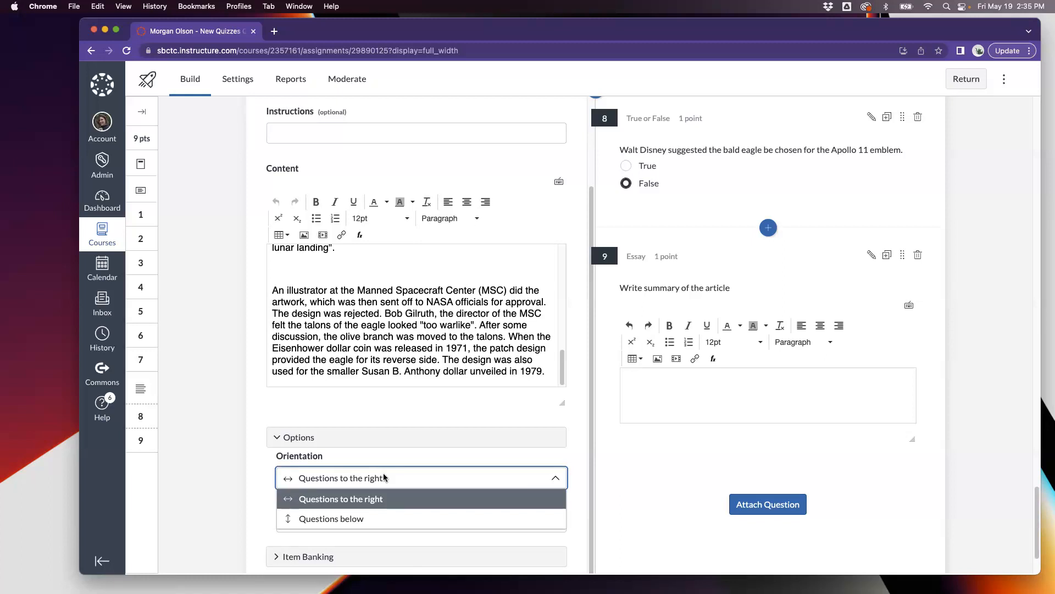
left_click(384, 477)
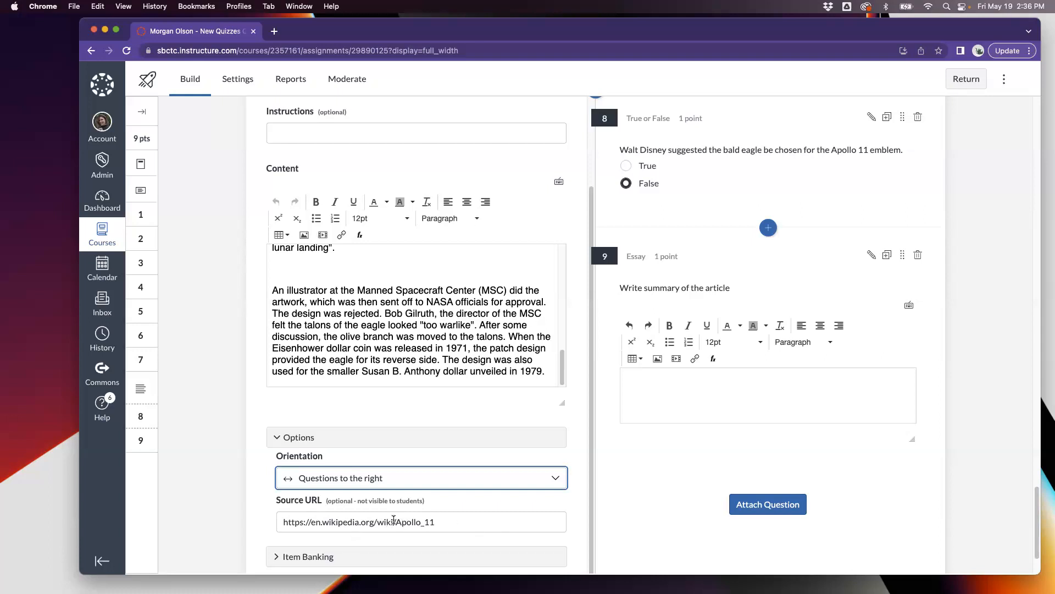
scroll(448, 518, "down", 3)
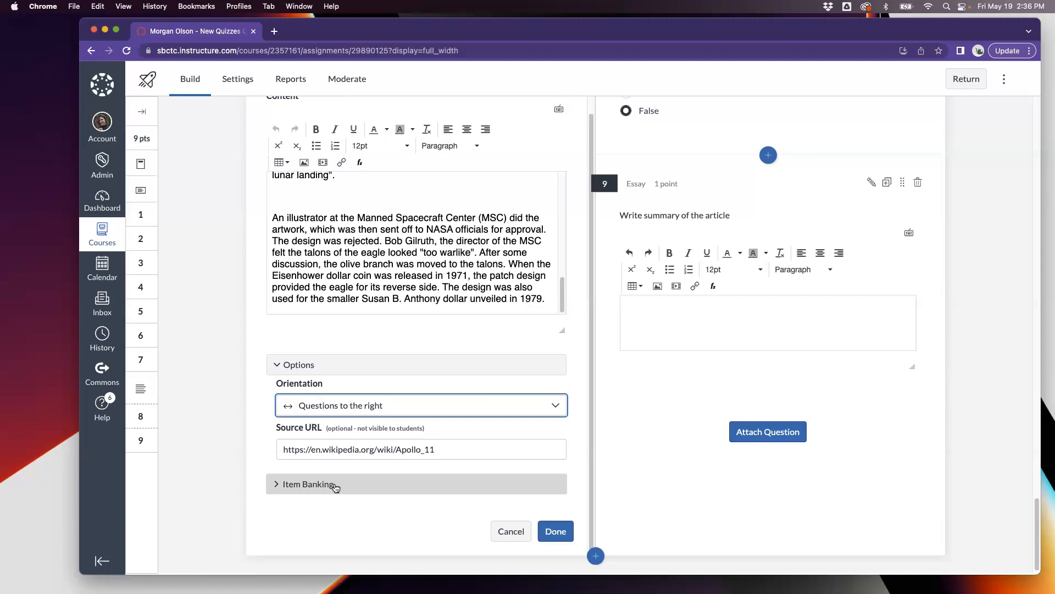
scroll(625, 446, "up", 1)
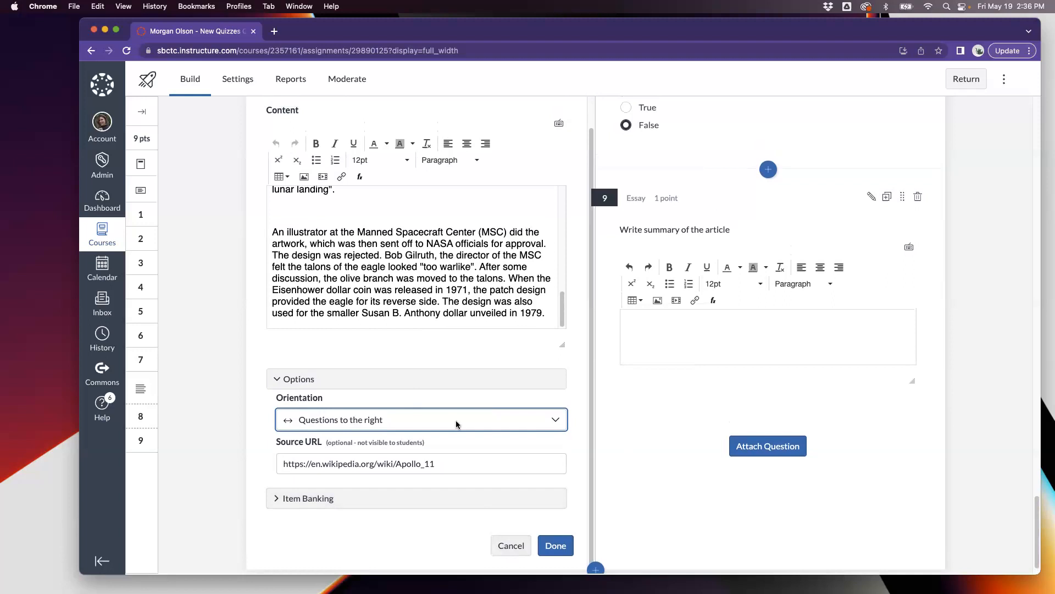
scroll(657, 428, "up", 3)
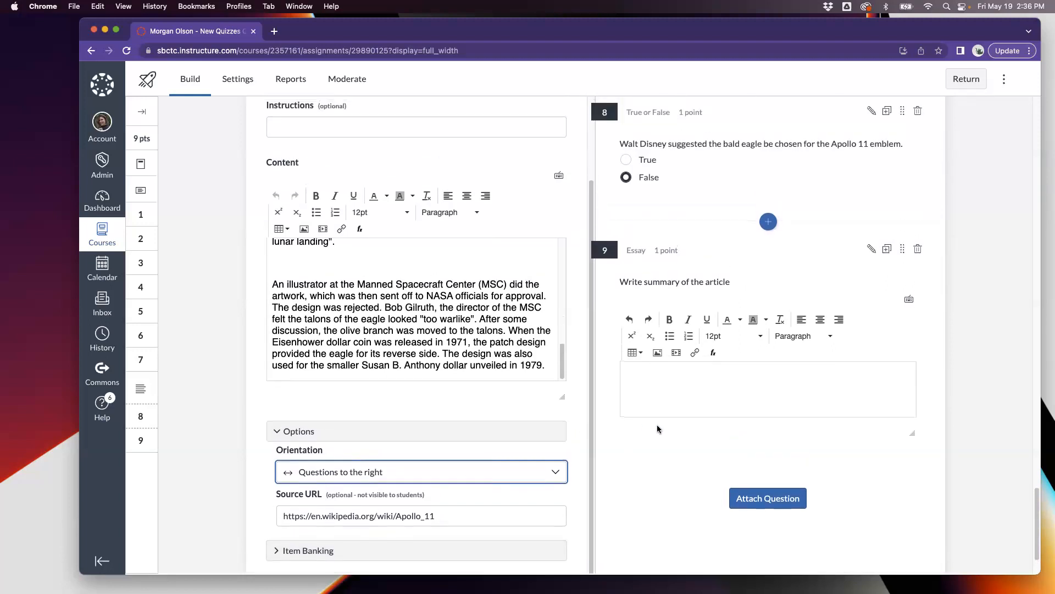
scroll(658, 424, "up", 3)
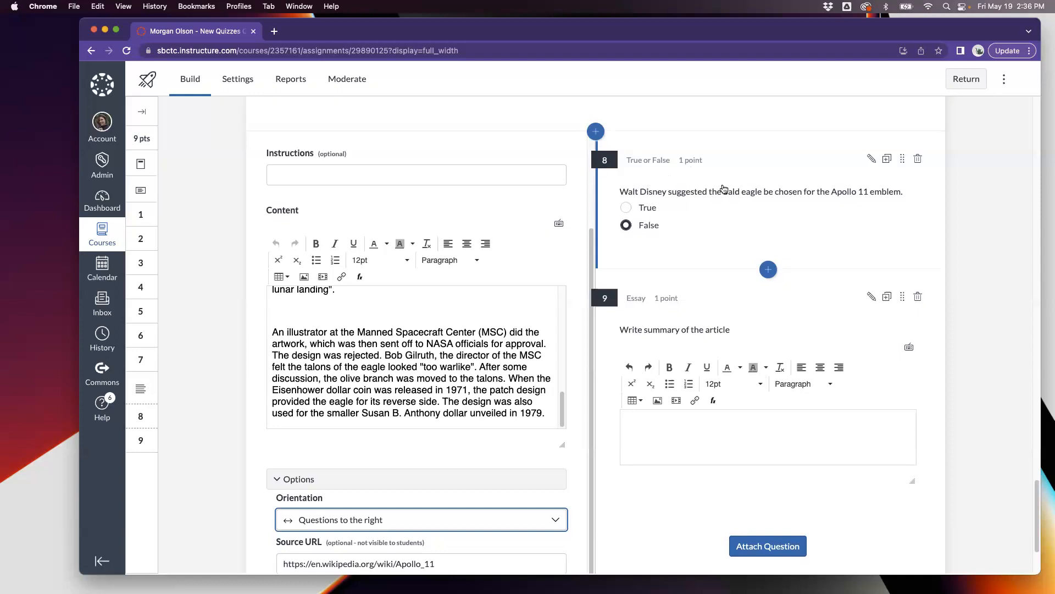
Open the True or False question attached to the Stimulus and examine its options and the Essay question below it
left_click(870, 159)
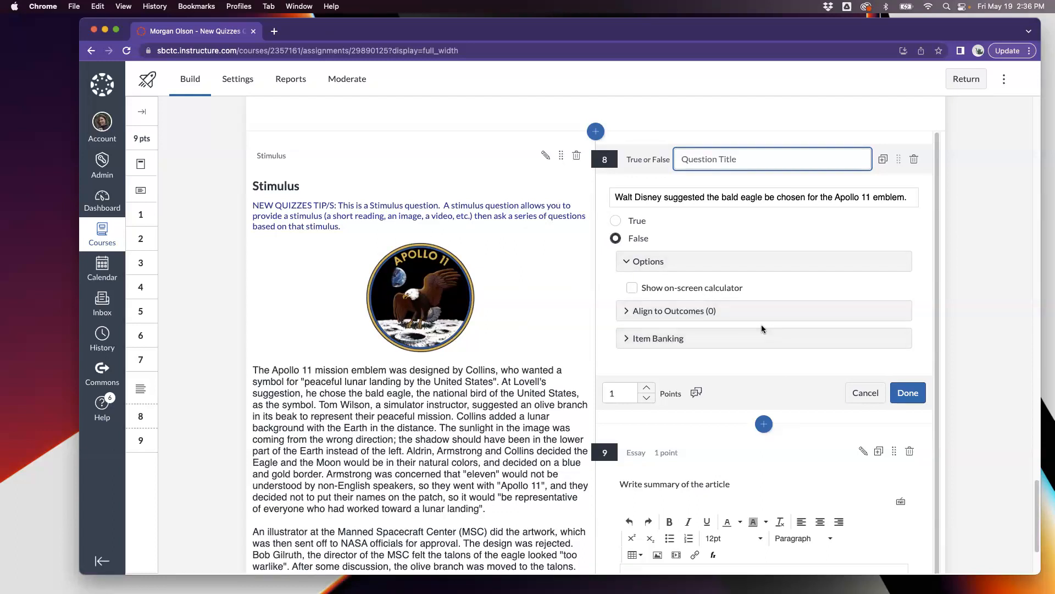
scroll(761, 325, "down", 3)
scroll(697, 424, "down", 3)
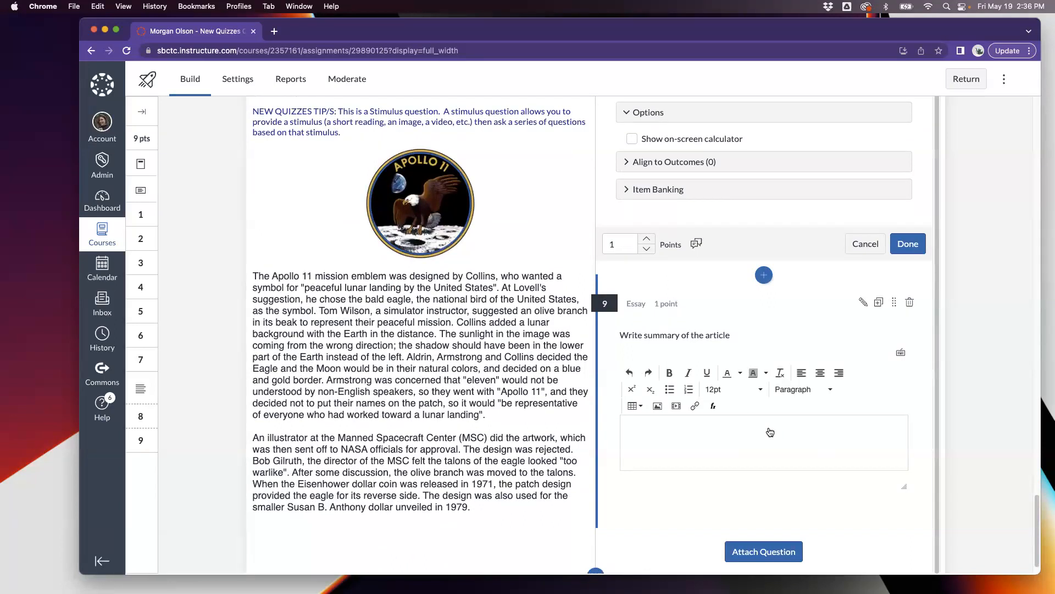
scroll(759, 346, "down", 1)
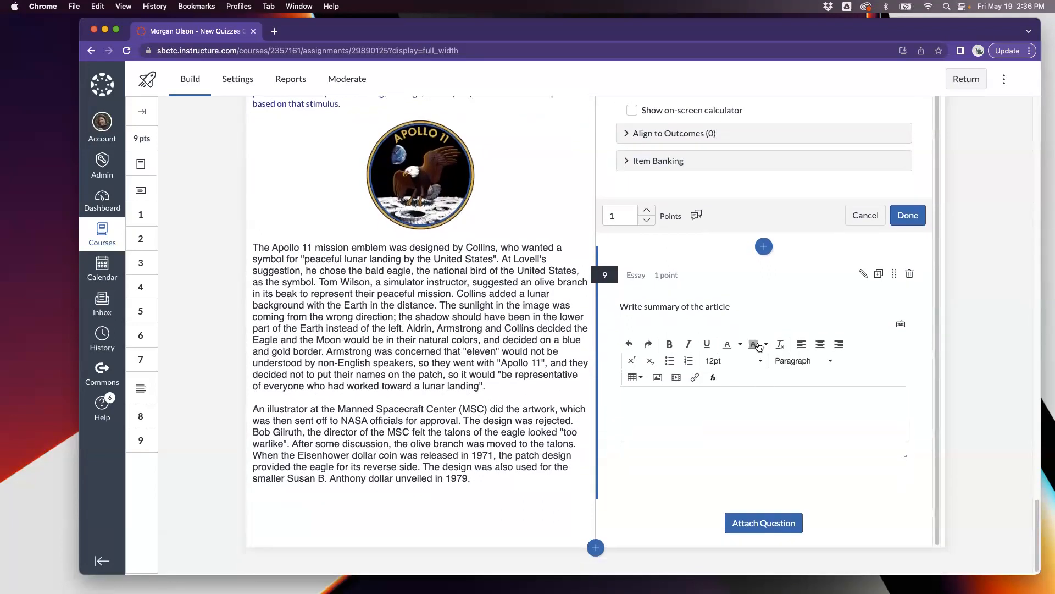
Finish editing the True or False question and open the student preview of the quiz
scroll(759, 346, "up", 2)
scroll(956, 355, "up", 2)
scroll(954, 351, "up", 20)
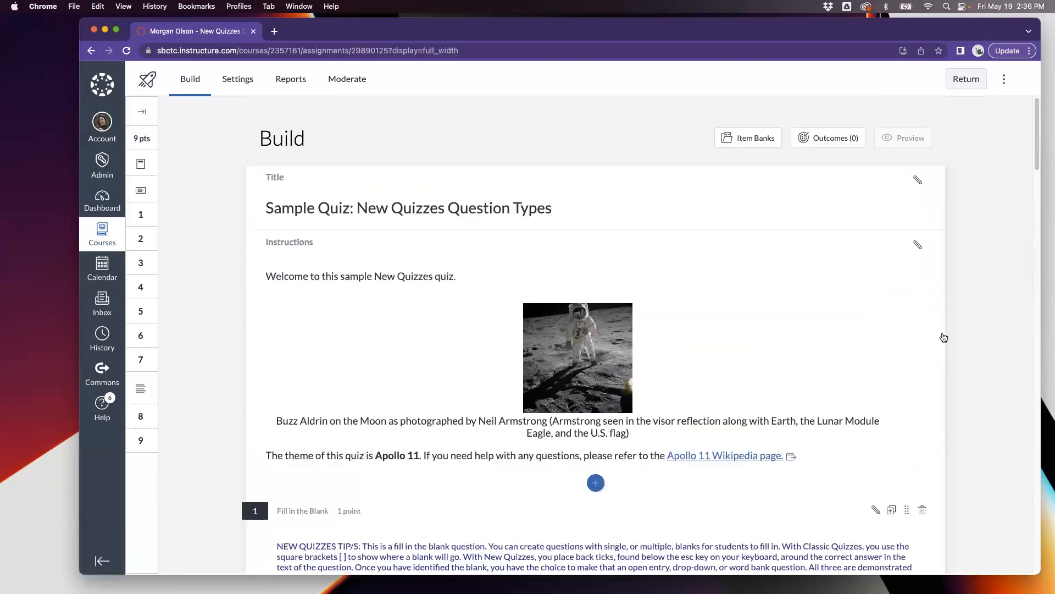
scroll(902, 346, "down", 15)
scroll(922, 393, "down", 20)
left_click(903, 272)
scroll(876, 377, "up", 20)
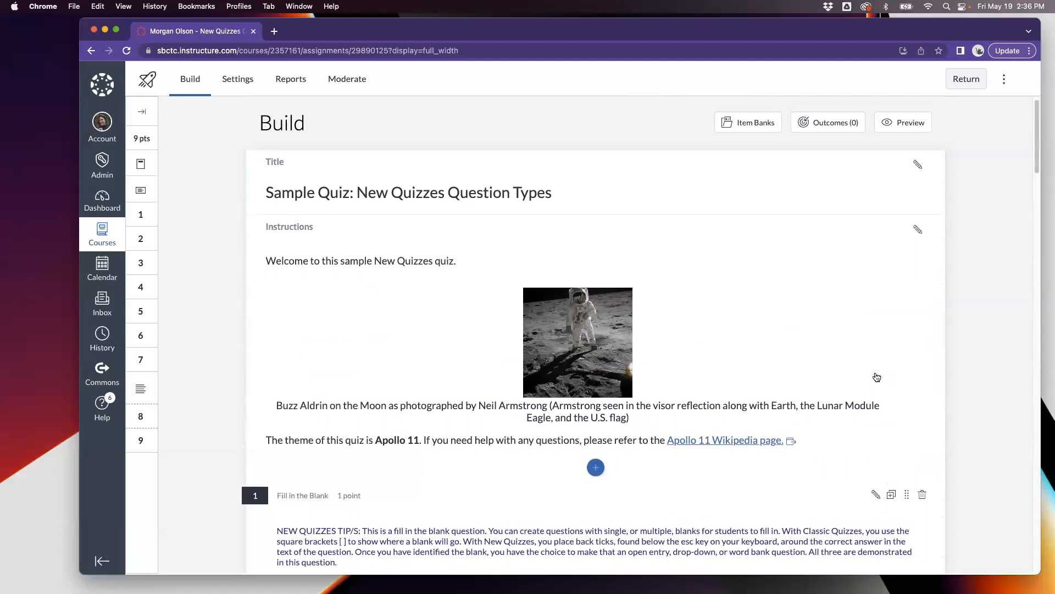
left_click(907, 128)
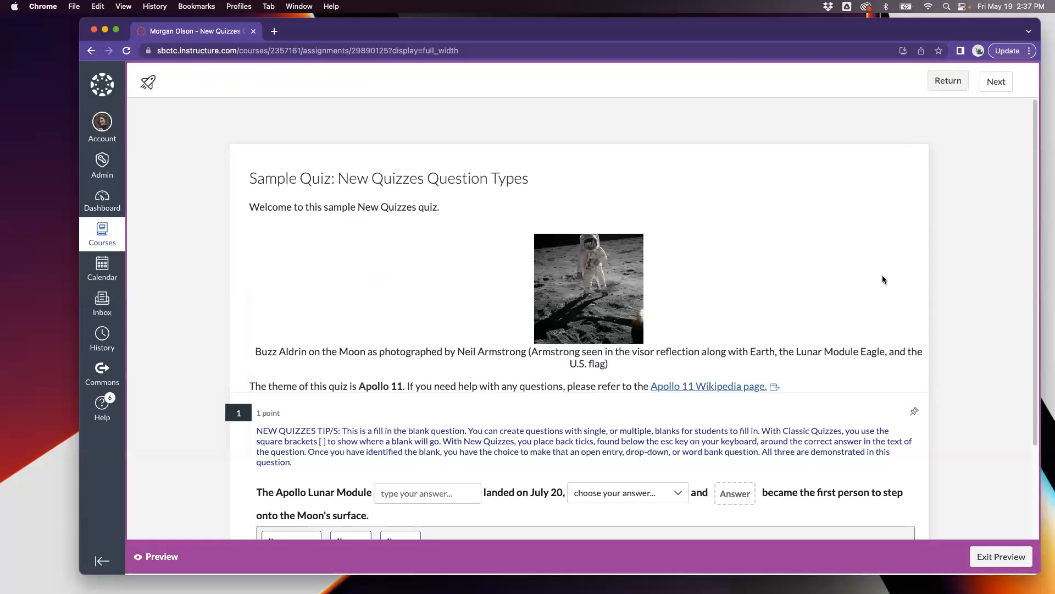
Answer the fill in the blank question with Eagle for the Lunar Module, 1969 for the year and Armstrong from the word bank
scroll(927, 367, "down", 3)
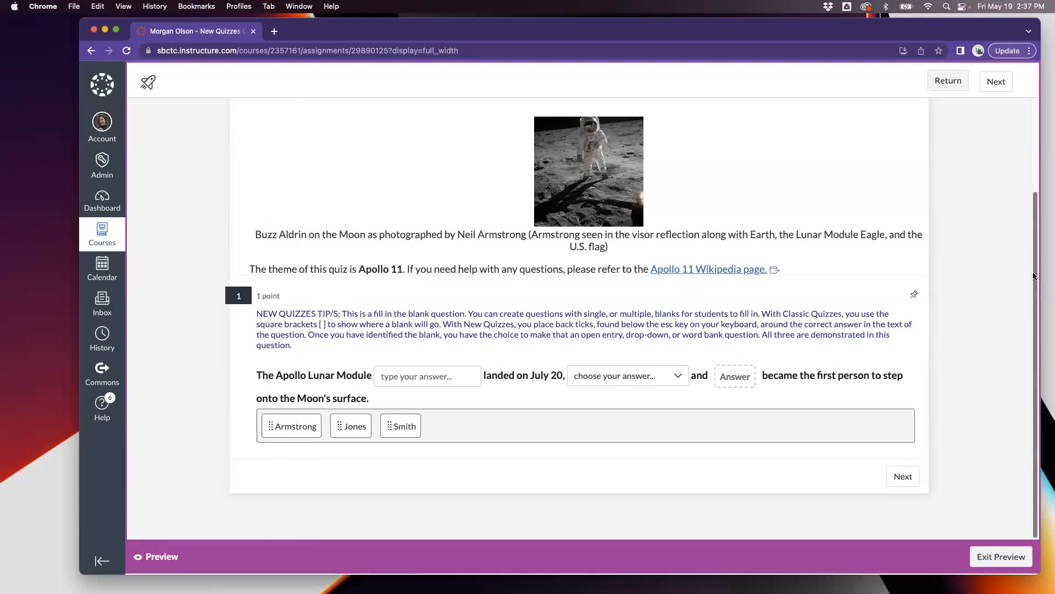
scroll(1034, 276, "up", 1)
left_click(416, 403)
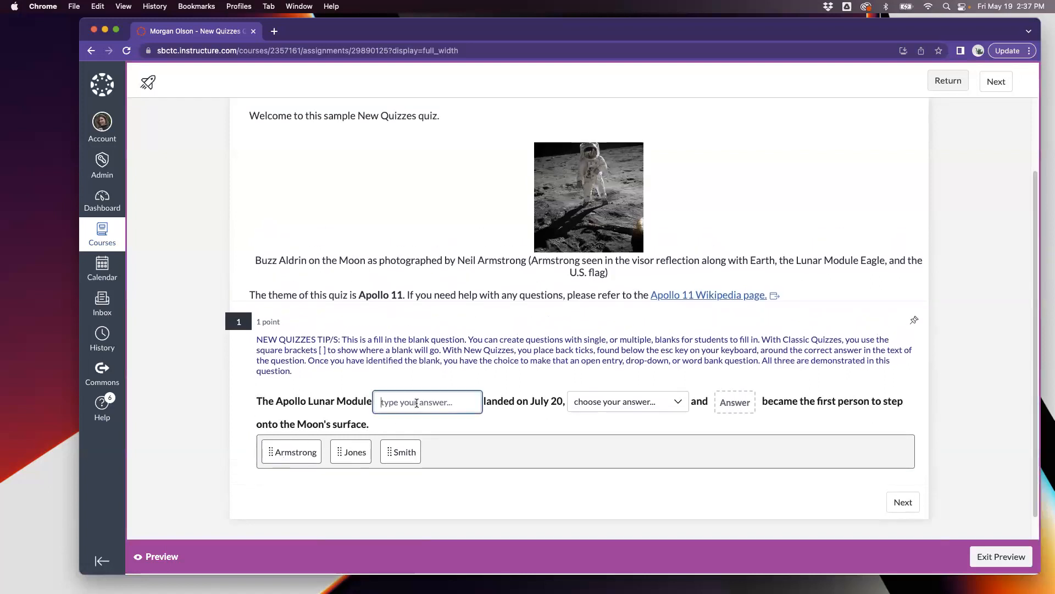
type("Ea")
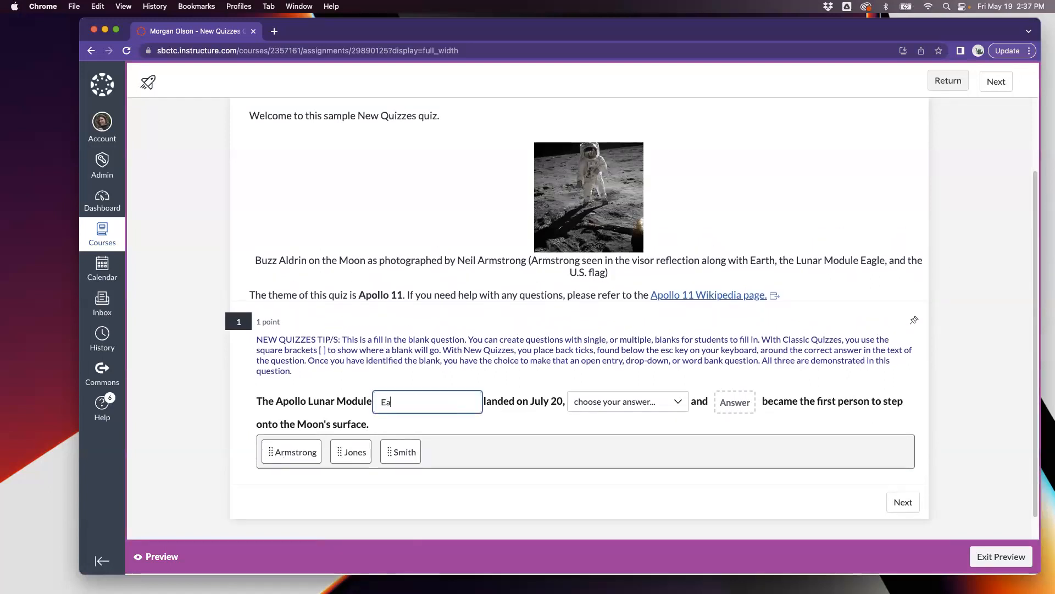
left_click(631, 401)
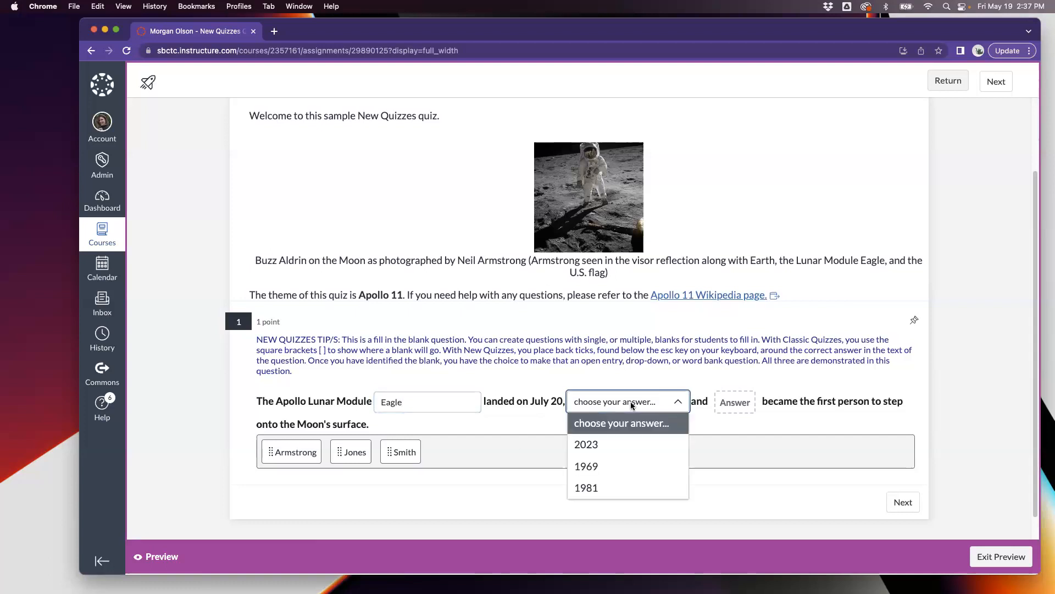
left_click(604, 466)
left_click_drag(286, 454, 730, 402)
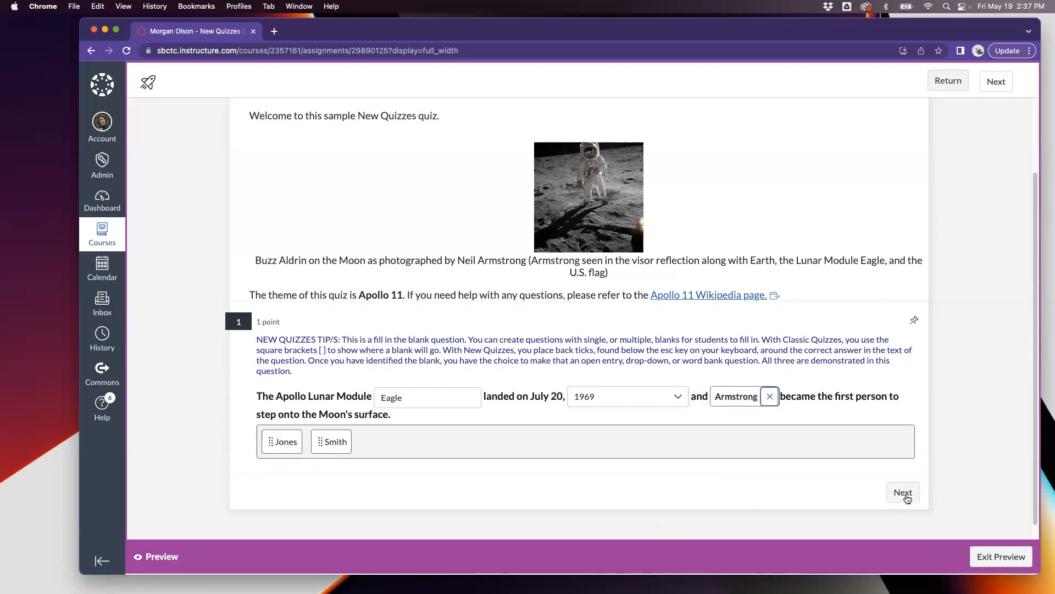
Remove Armstrong from the word bank blank and examine the answer choices for the year and word bank blanks
left_click(769, 396)
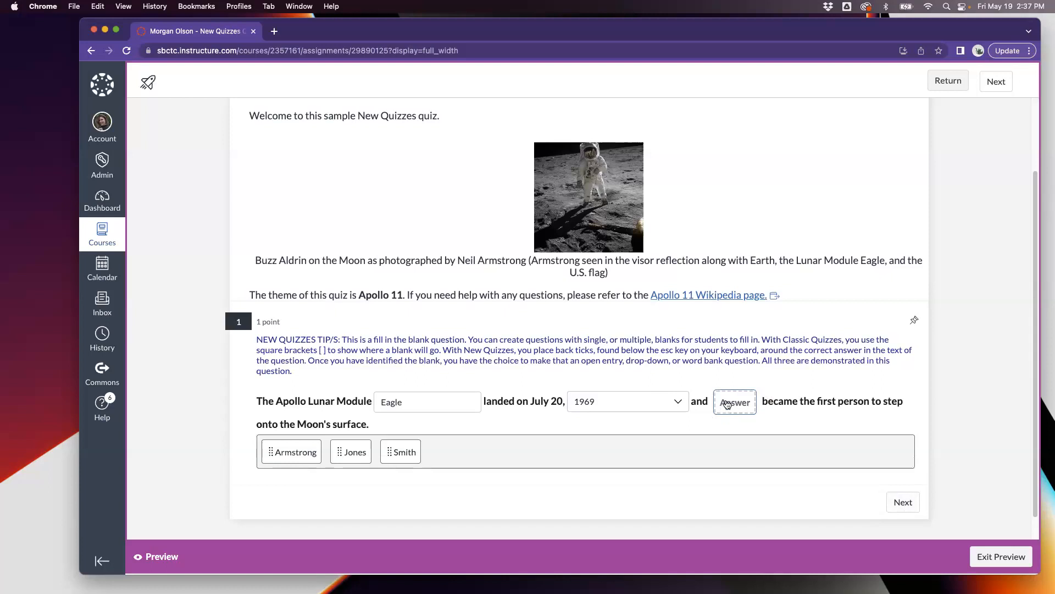
left_click(596, 400)
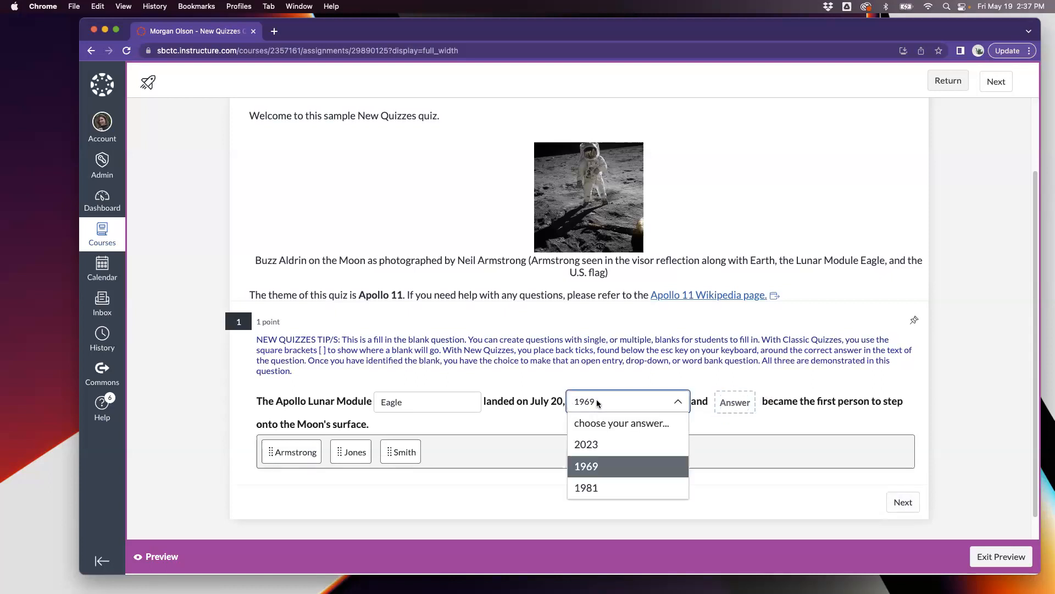
left_click(722, 405)
left_click(724, 404)
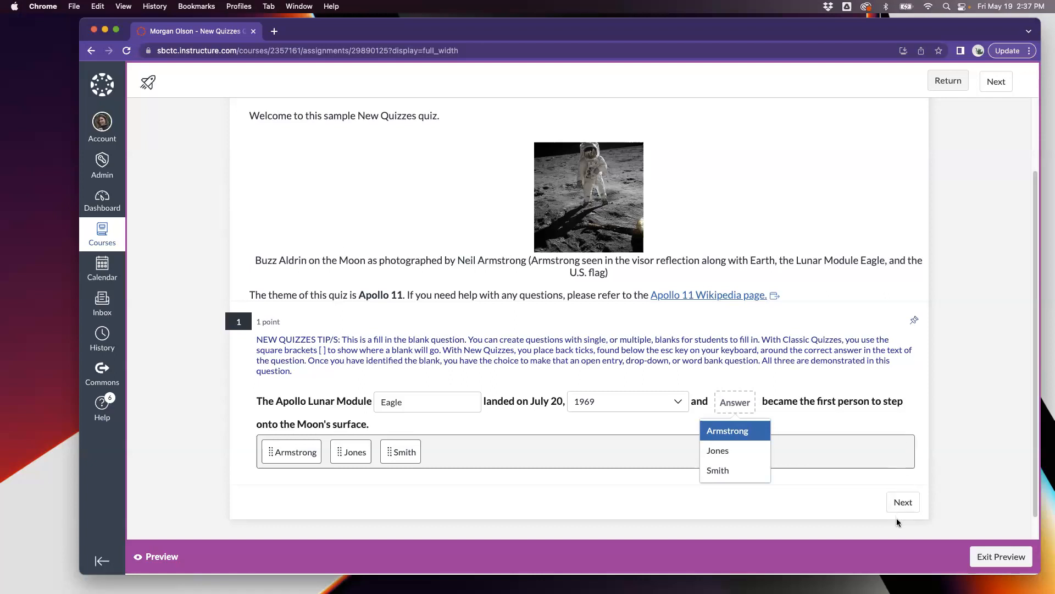
On question 2, order the flight directors as Clifford E. Charlesworth & Gerald D. Griffin, Glynn Lunney, Milton Windler, Gene Kranz
left_click(904, 503)
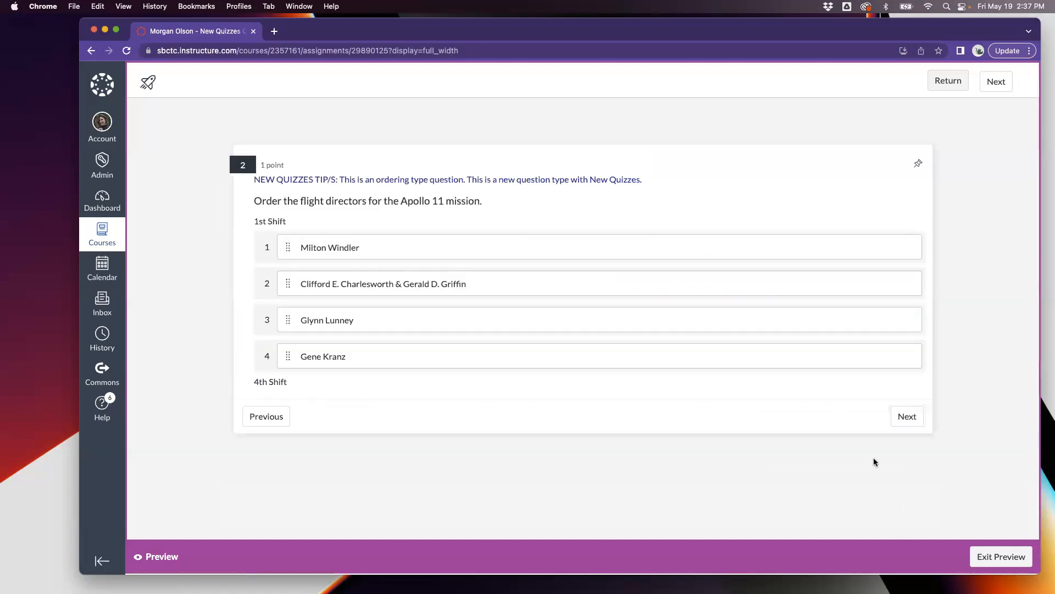
left_click_drag(288, 256, 287, 282)
left_click_drag(287, 318, 290, 277)
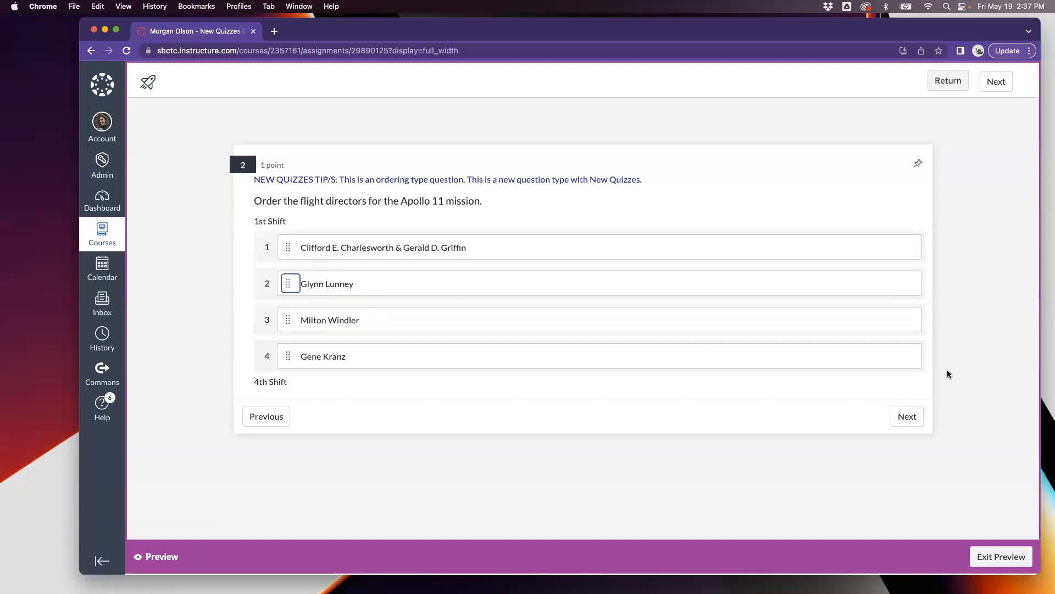
On the question 3 hot spot image, try marking several spots on the astronauts, ending with the middle astronaut's head
left_click(899, 417)
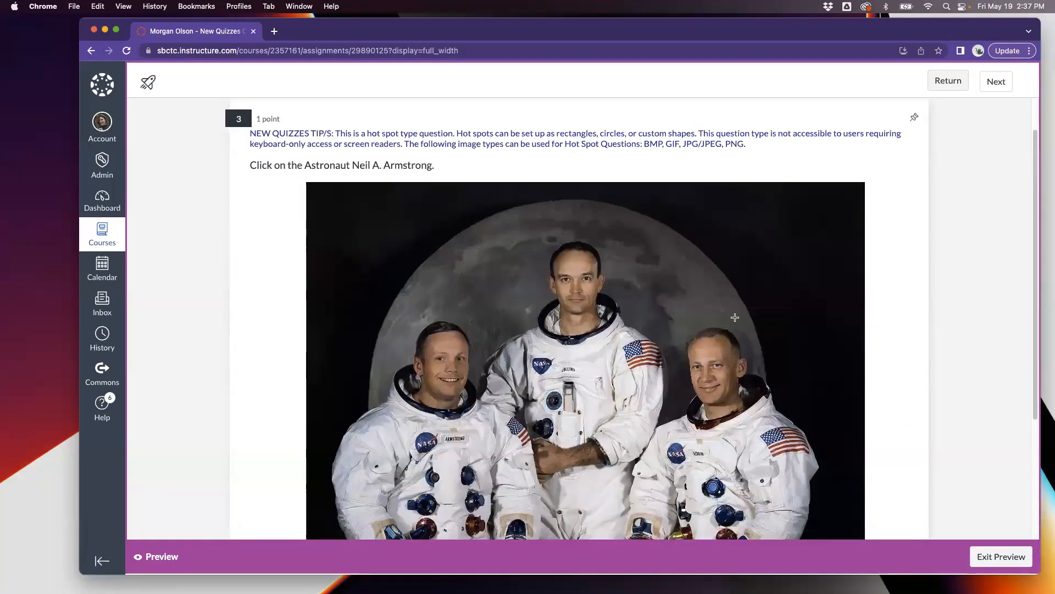
scroll(619, 315, "down", 2)
scroll(618, 315, "down", 2)
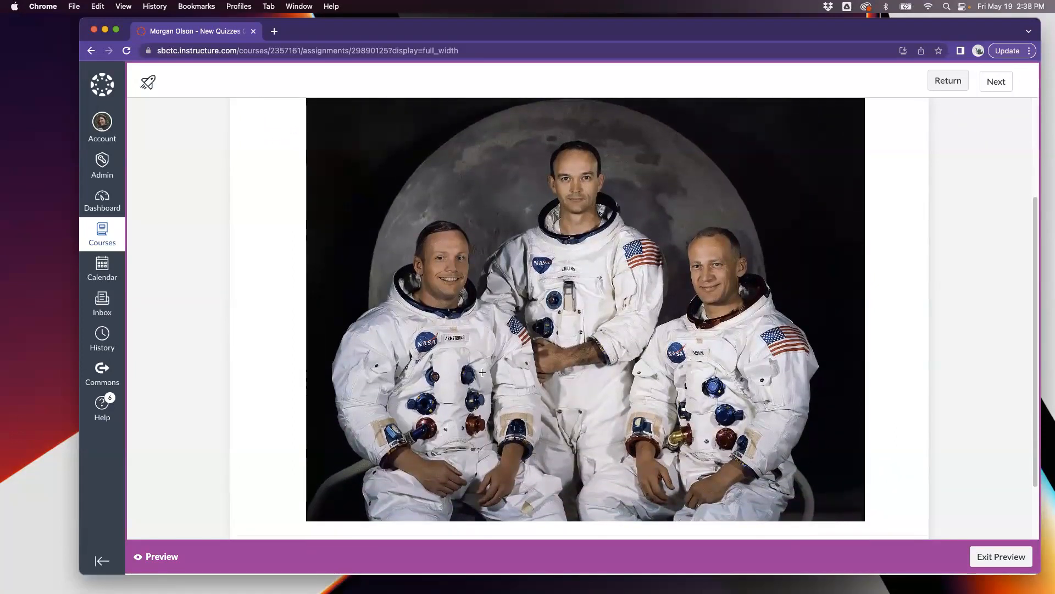
left_click(713, 274)
left_click(615, 286)
left_click(664, 444)
left_click(443, 248)
scroll(579, 209, "up", 2)
left_click(587, 215)
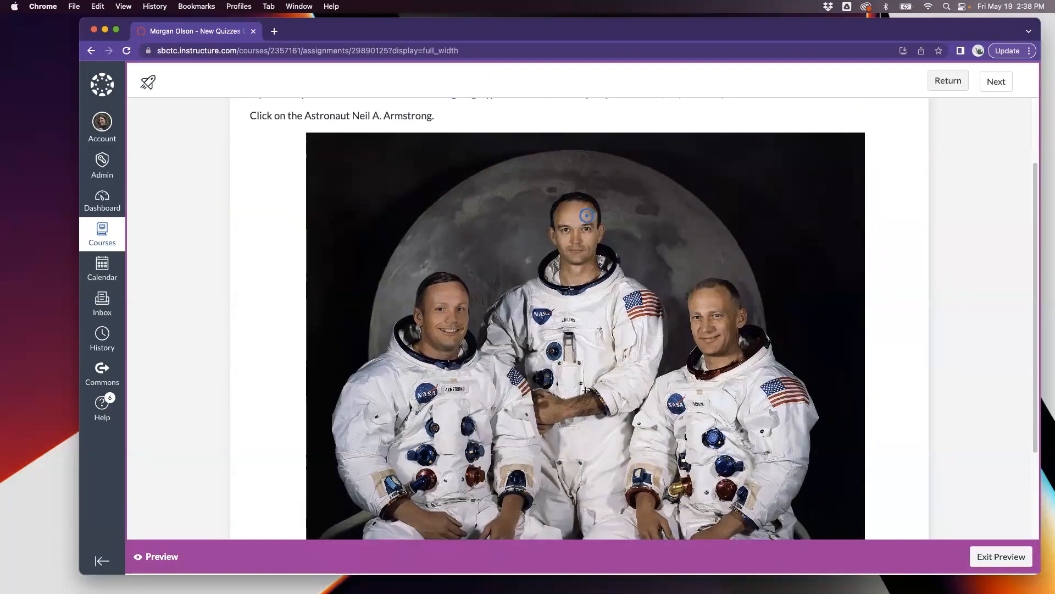
scroll(817, 367, "down", 3)
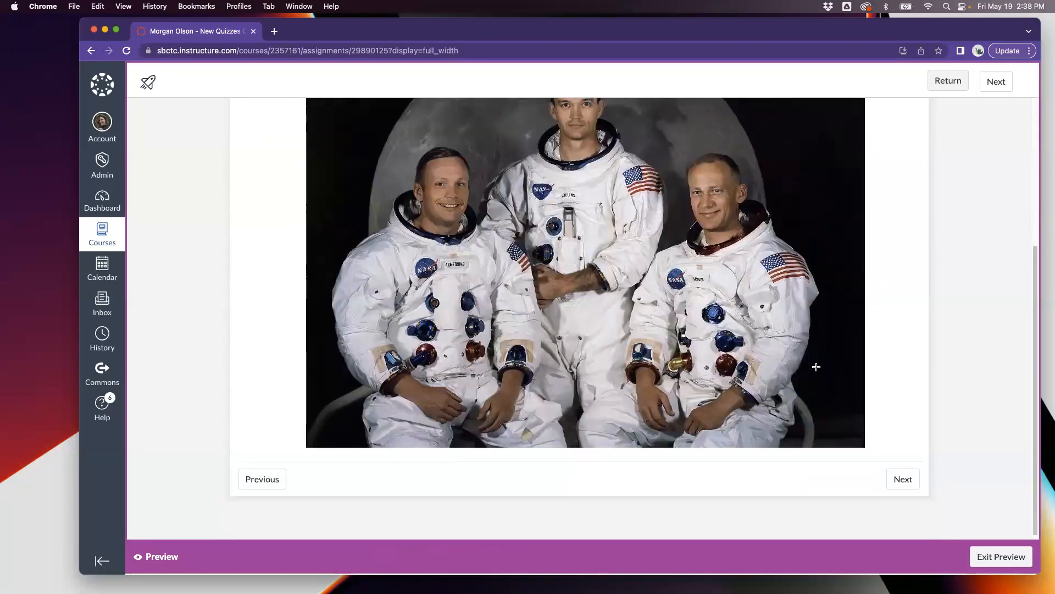
On question 4, sort Alan Shepard and the presenter's name under Walked on the Moon, and Buzz Aldrin and Michael Collins under Did not walk on the moon
scroll(863, 422, "up", 2)
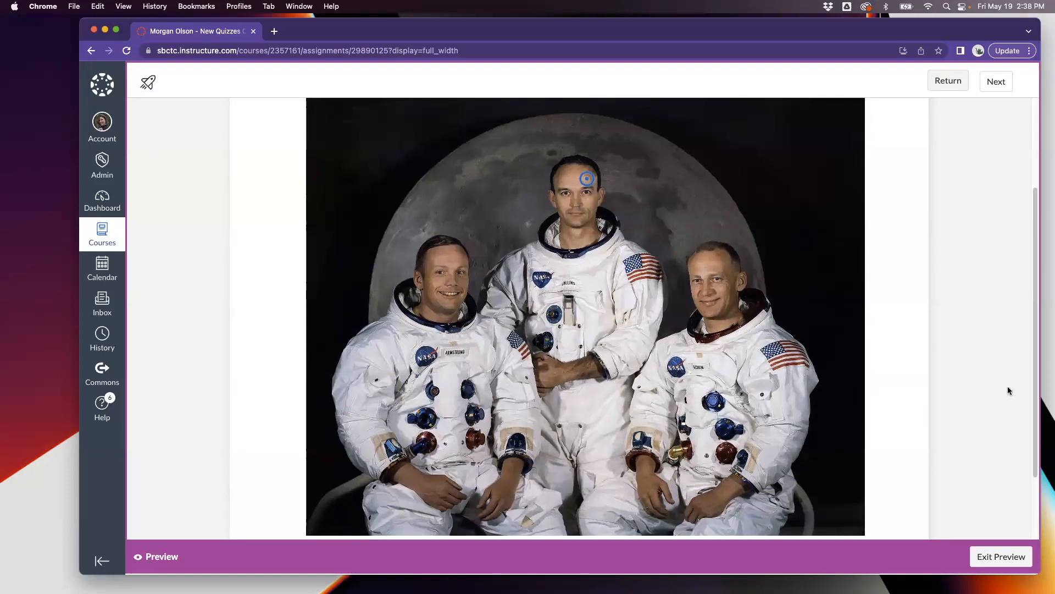
scroll(945, 396, "down", 4)
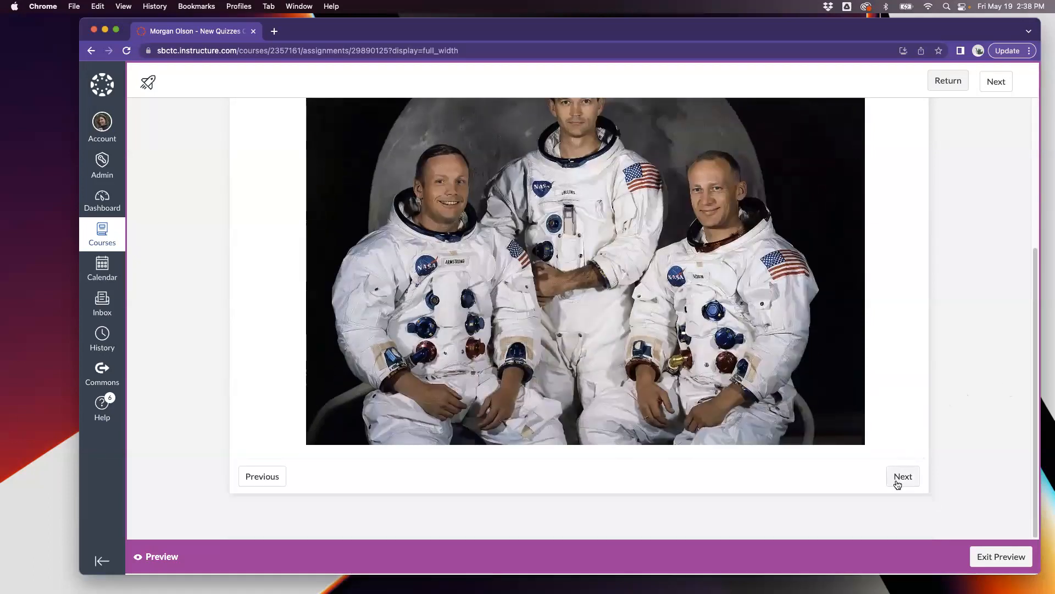
left_click(896, 480)
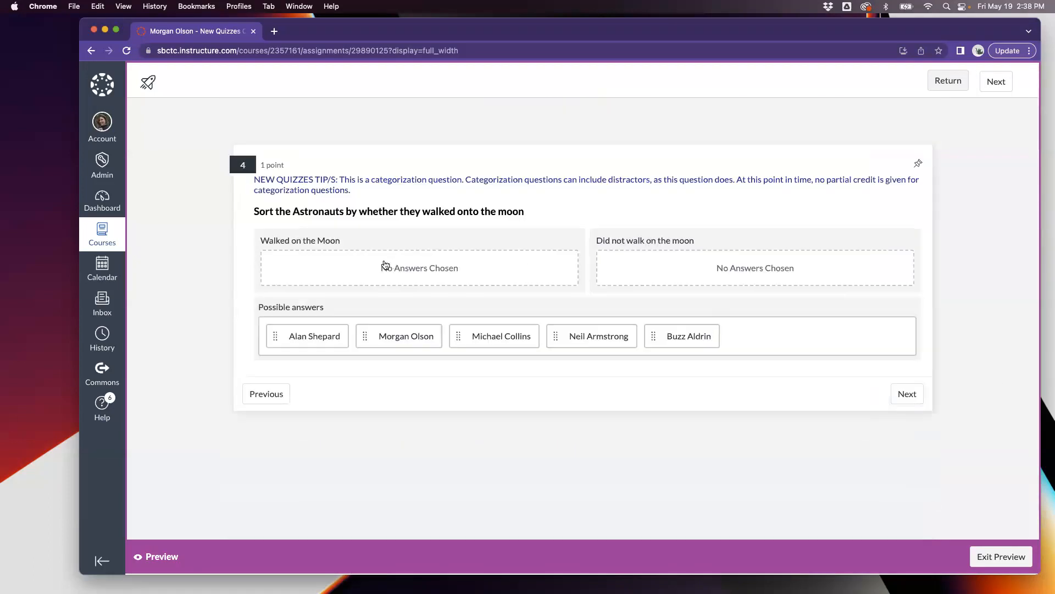
left_click(373, 282)
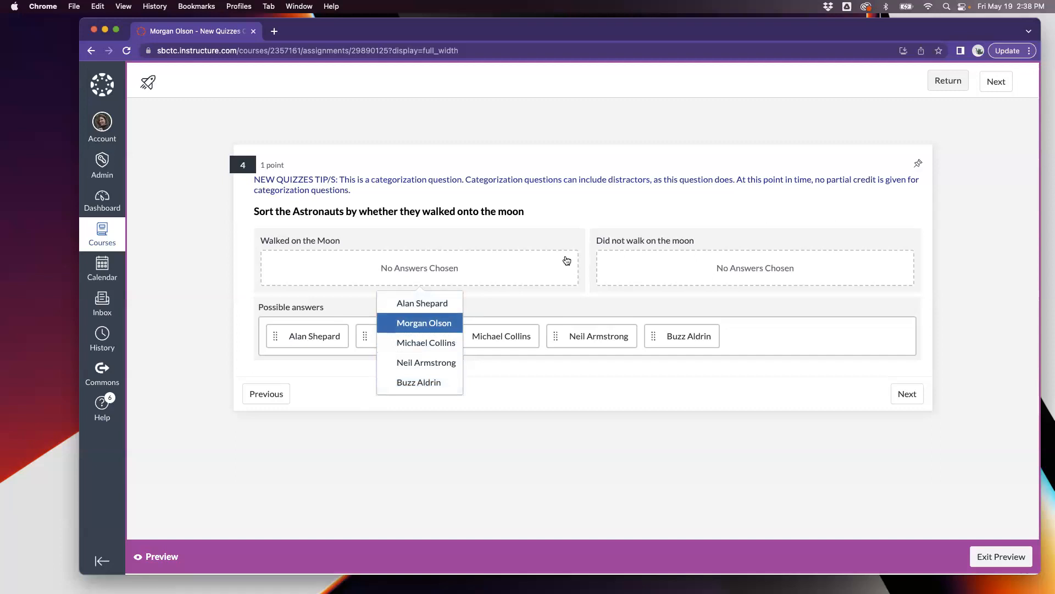
left_click_drag(281, 335, 309, 266)
left_click_drag(308, 334, 428, 276)
left_click_drag(510, 337, 643, 267)
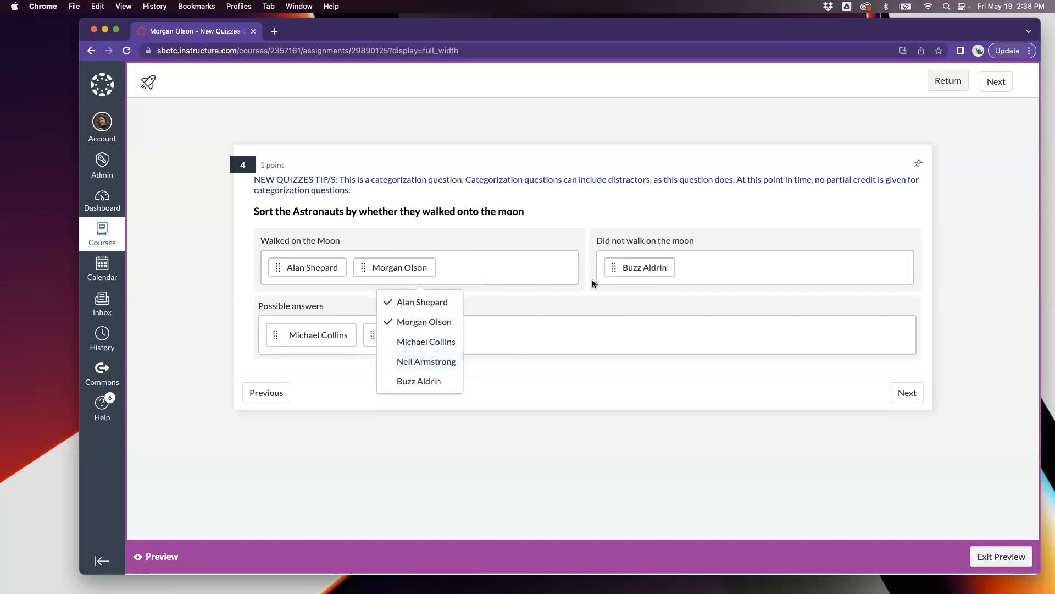
left_click_drag(325, 336, 731, 272)
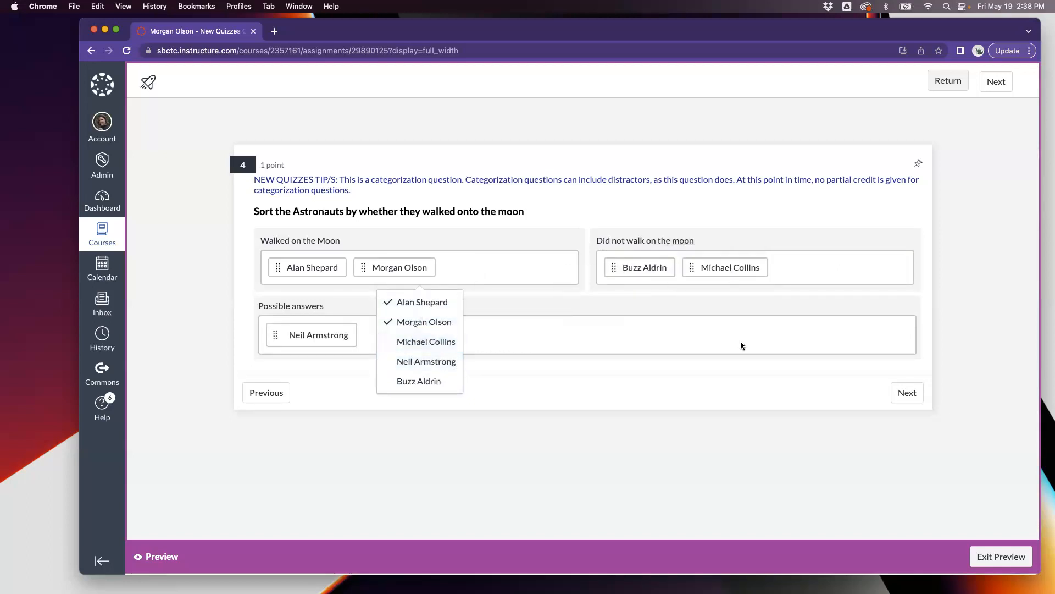
On question 5, match Neil A. Armstrong with Video Game Instructor, and both Michael Collins and Edwin "Buzz" E. Aldrin Jr. with Lunar Module Pilot
left_click(907, 392)
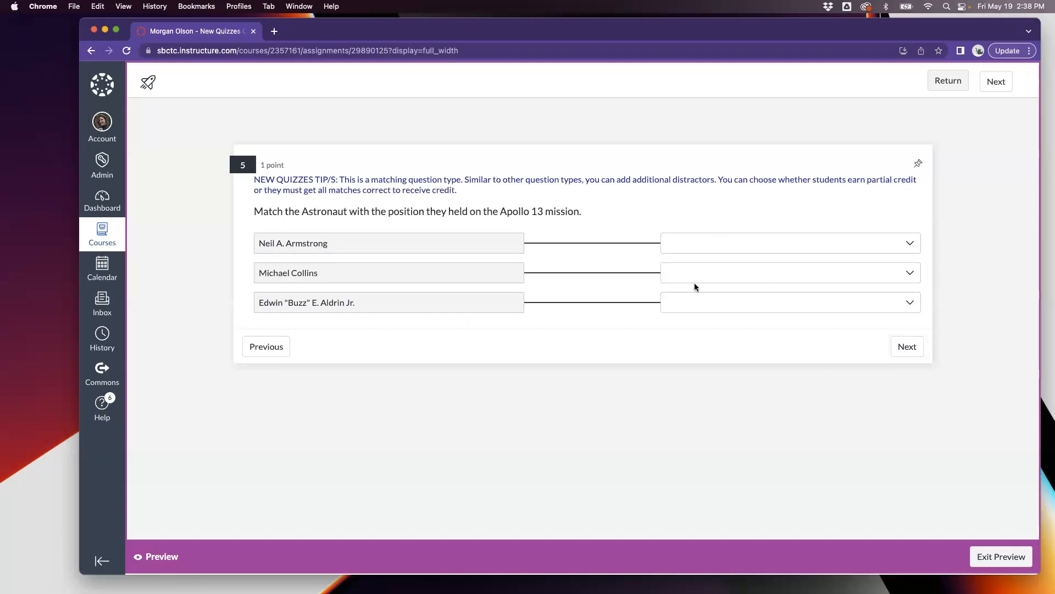
left_click(739, 244)
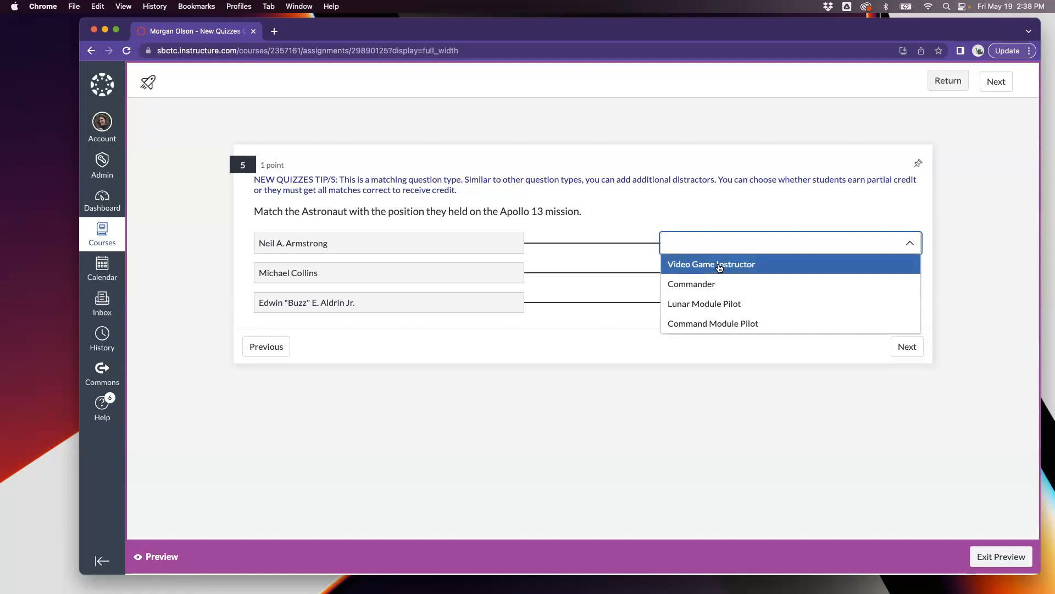
left_click(717, 264)
left_click(708, 269)
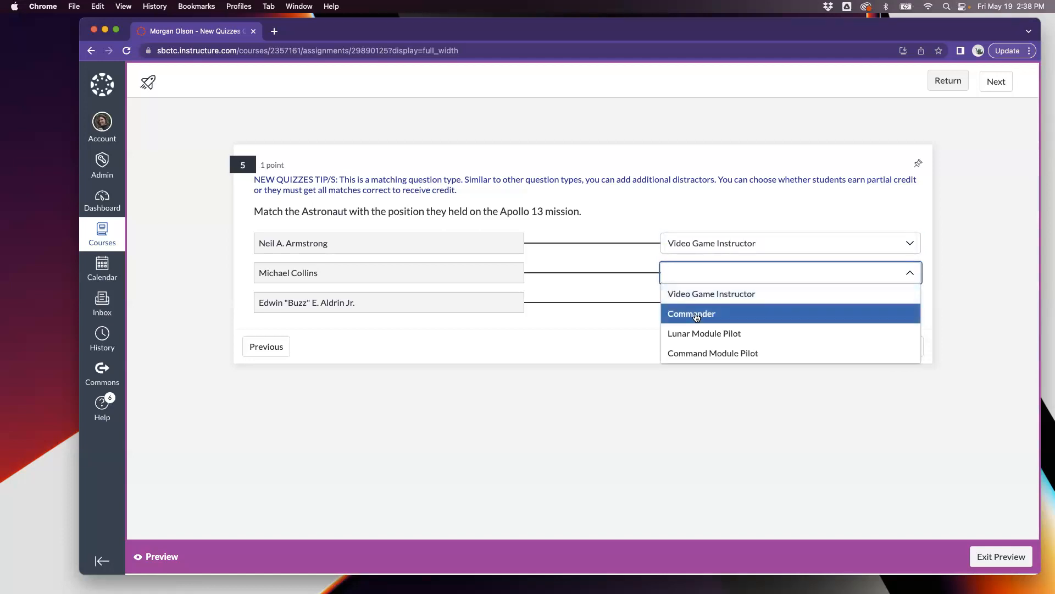
left_click(691, 333)
left_click(754, 299)
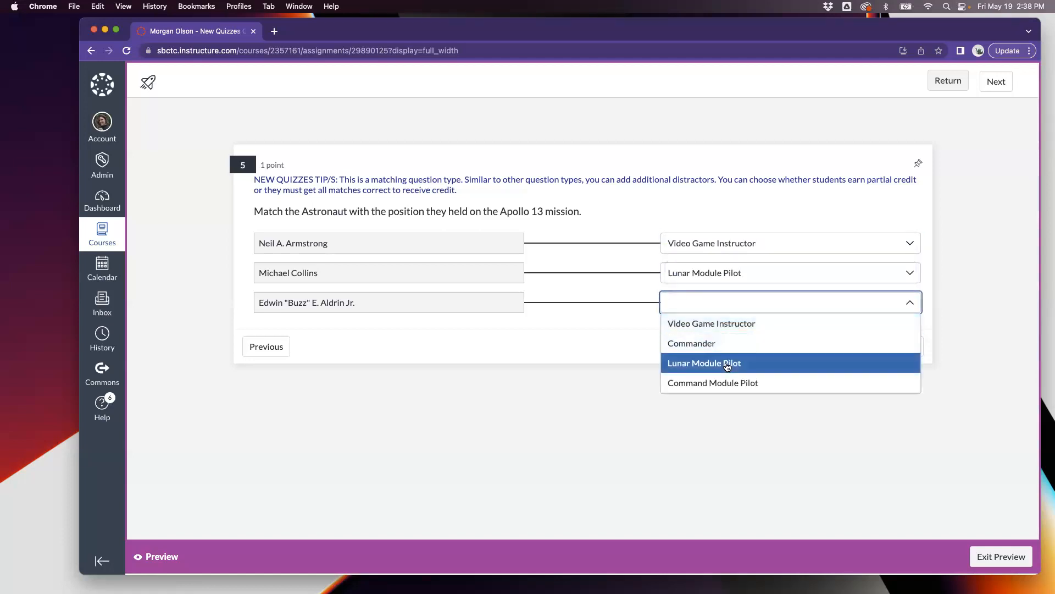
left_click(723, 369)
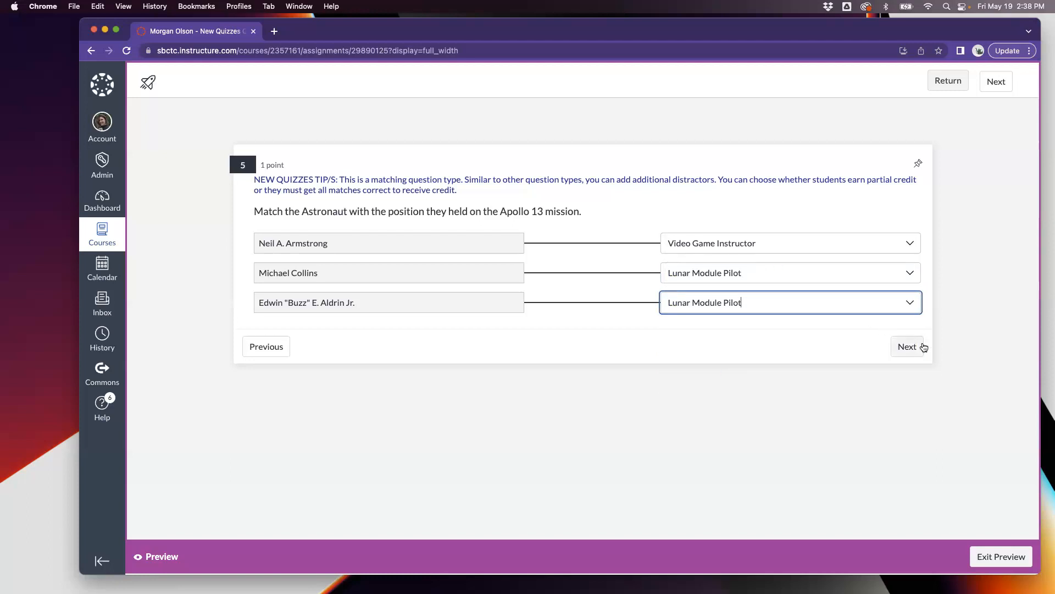
Upload Screen Shot 2023-04-14 at 10.43.09 PM.png for question 6 and choose Donald Duck on question 7
left_click(907, 348)
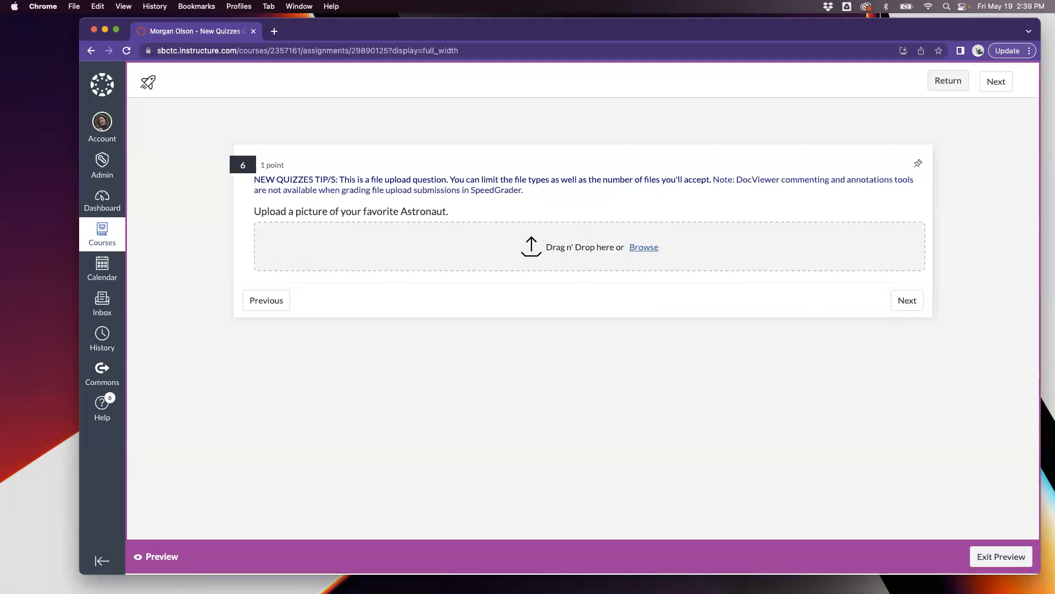
left_click_drag(1, 169, 572, 246)
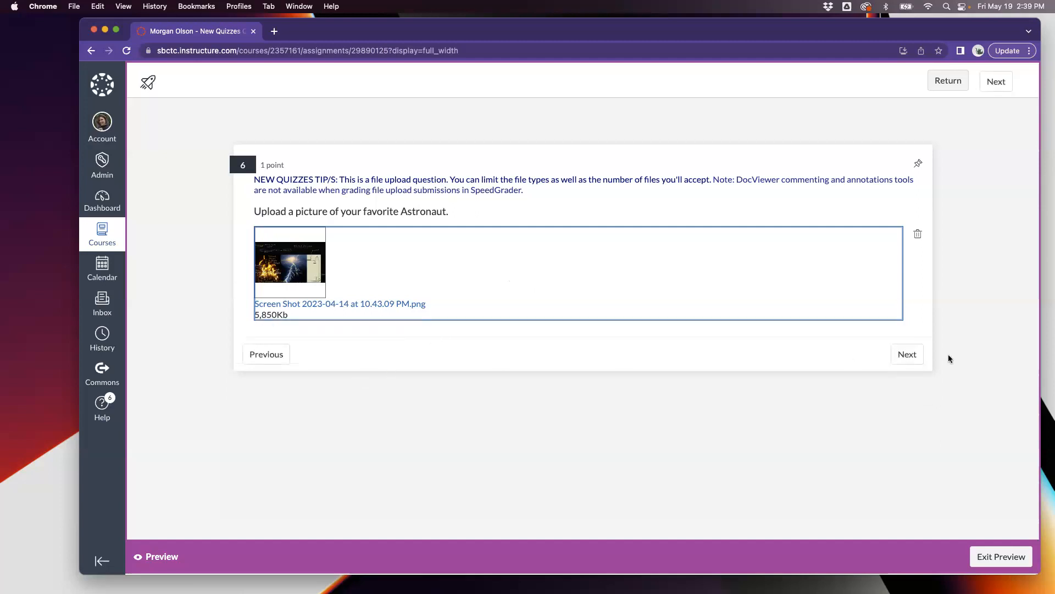
left_click(907, 354)
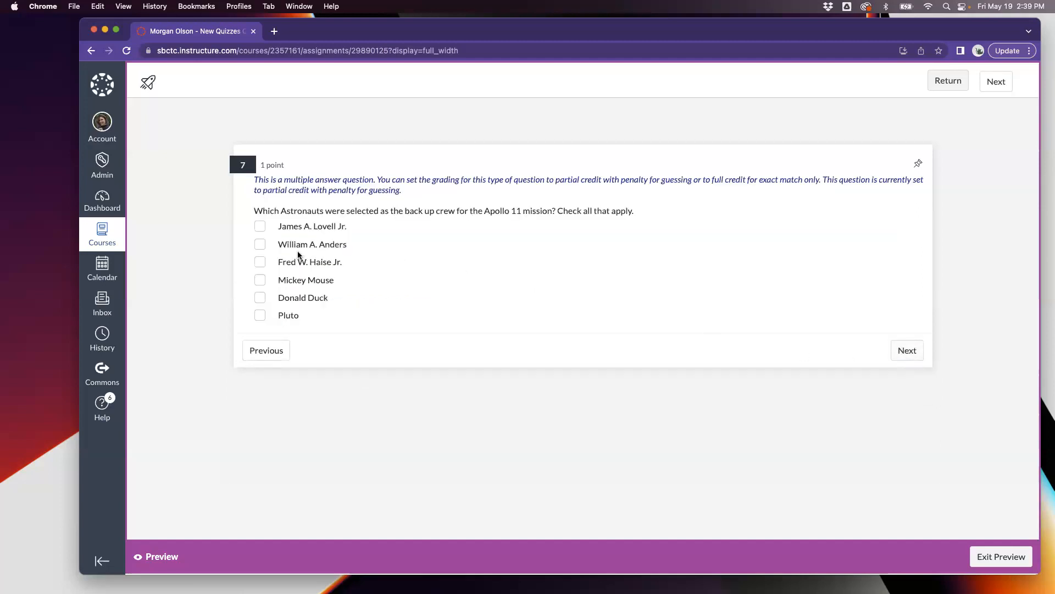
left_click(260, 297)
Look through the Apollo 11 emblem stimulus and answer True to question 8
left_click(908, 350)
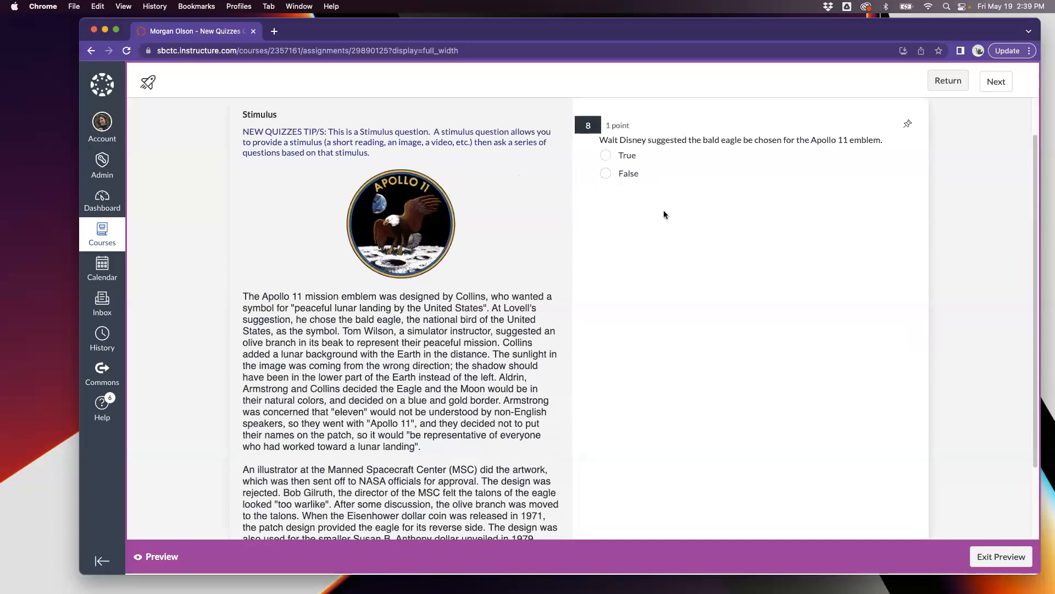
scroll(602, 242, "down", 2)
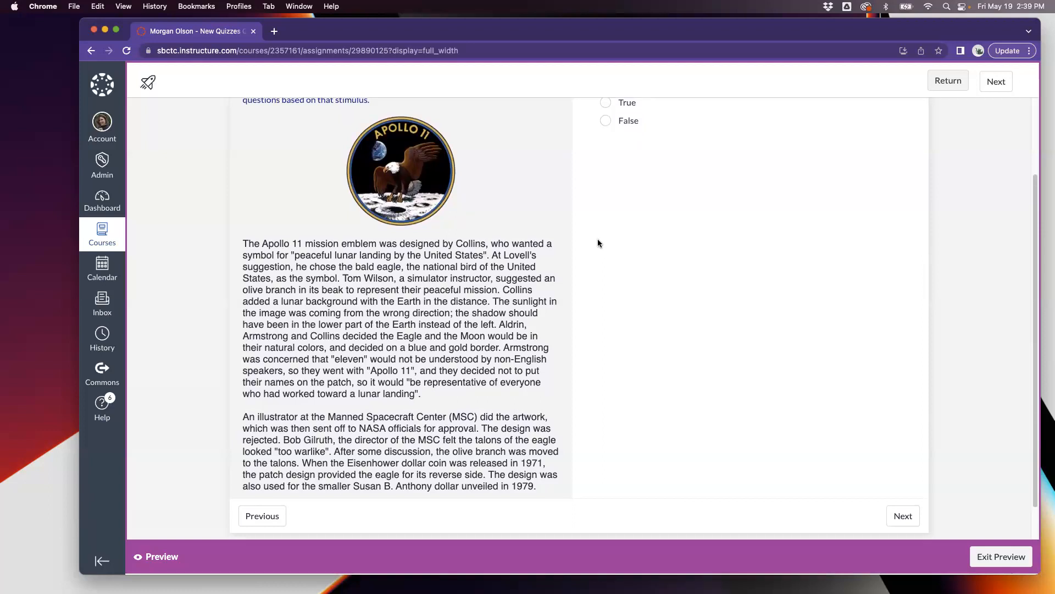
scroll(585, 324, "up", 3)
scroll(599, 234, "down", 3)
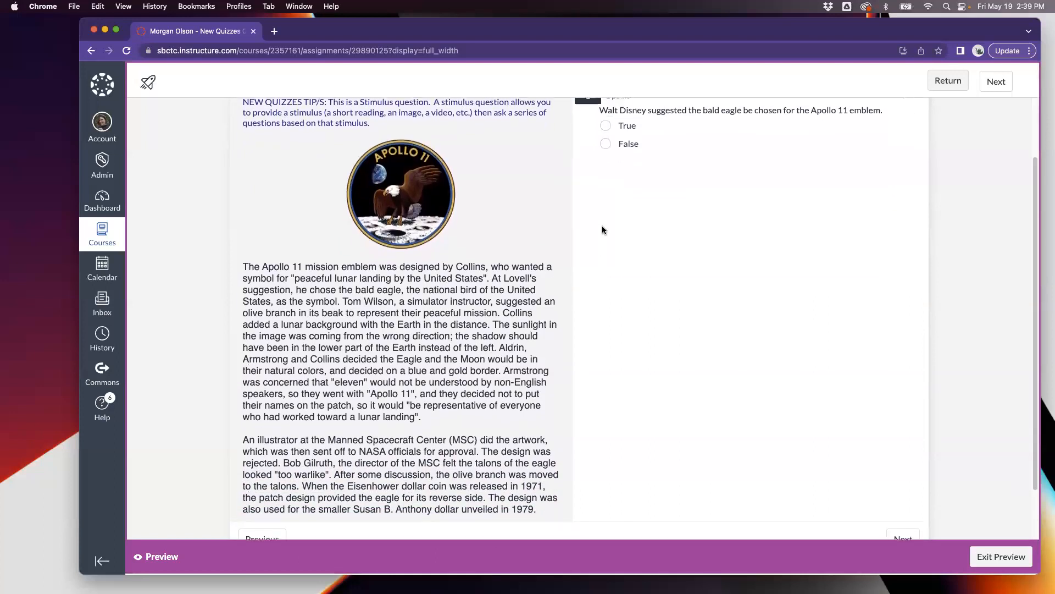
scroll(603, 209, "up", 1)
left_click(605, 159)
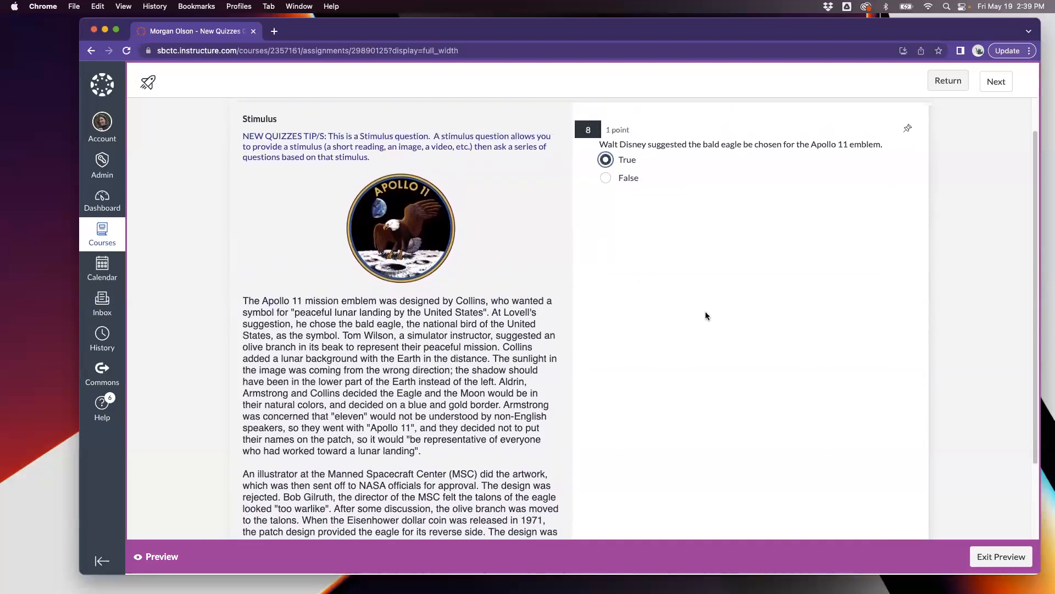
Answer the question 9 article summary with the text "Hi how are you"
scroll(704, 311, "down", 4)
left_click(915, 483)
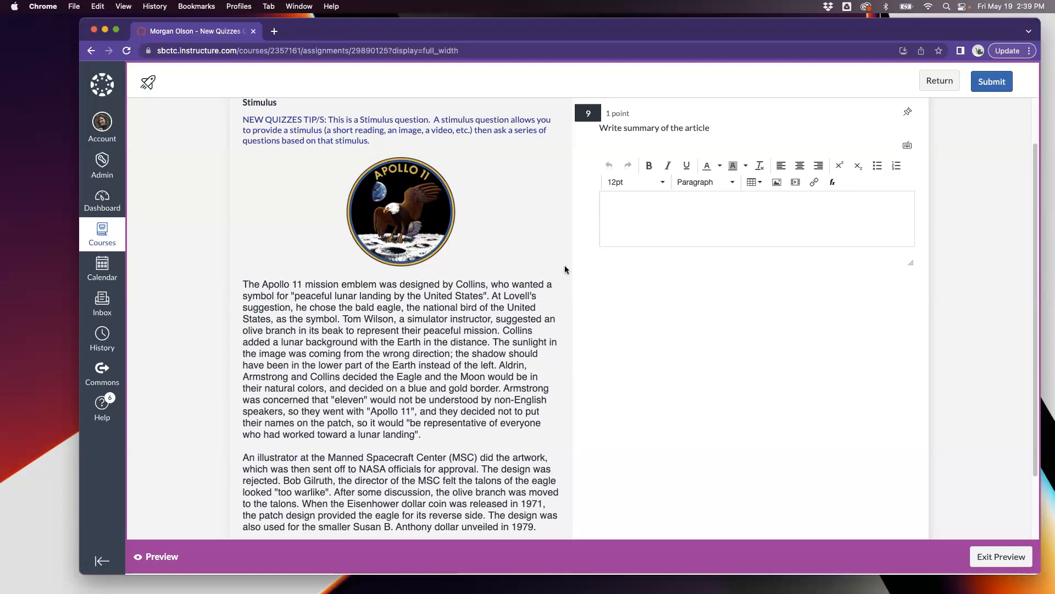
left_click(661, 233)
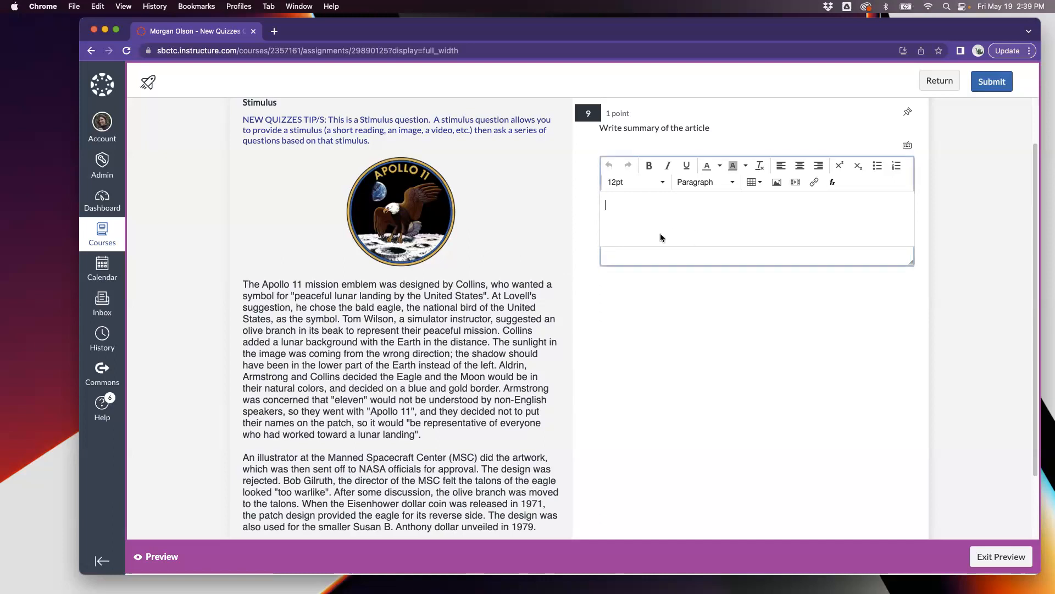
type("Hi ")
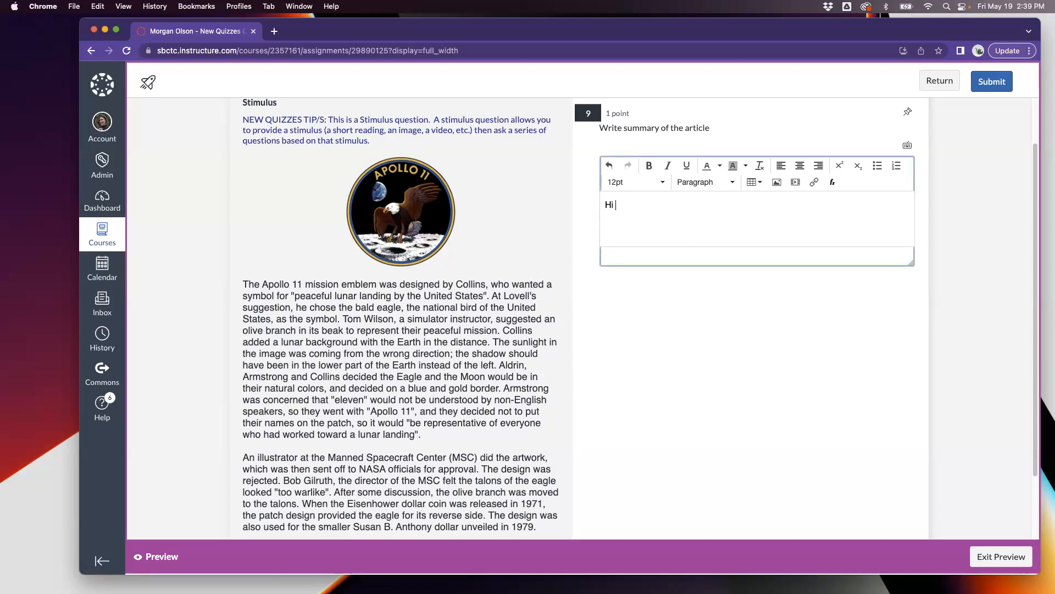
type("how are you")
Review the question 9 page, start submitting the quiz to check for unanswered questions, and cancel the submission
scroll(754, 374, "down", 3)
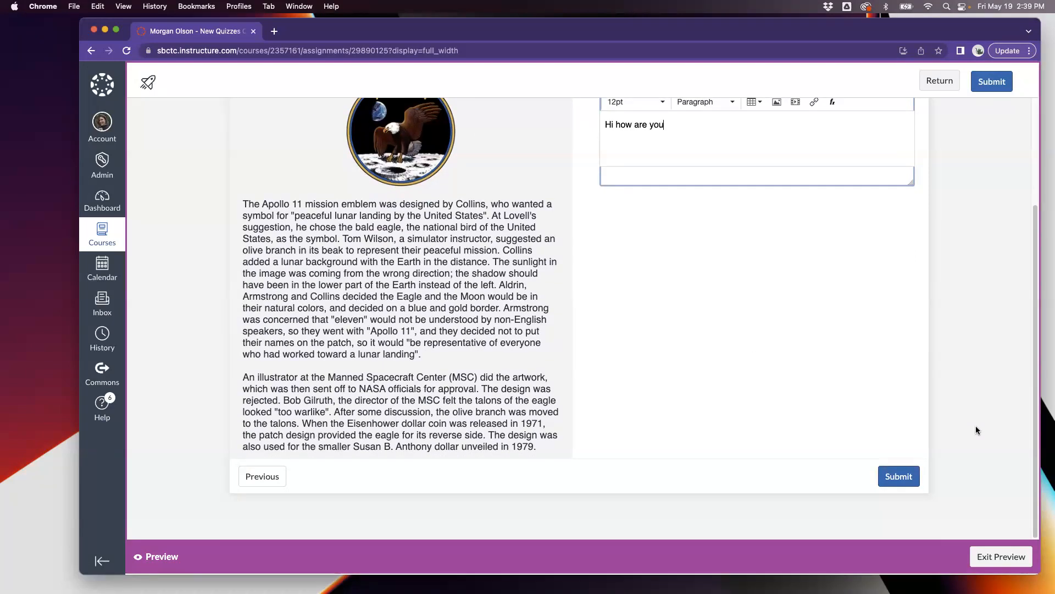
scroll(813, 346, "up", 4)
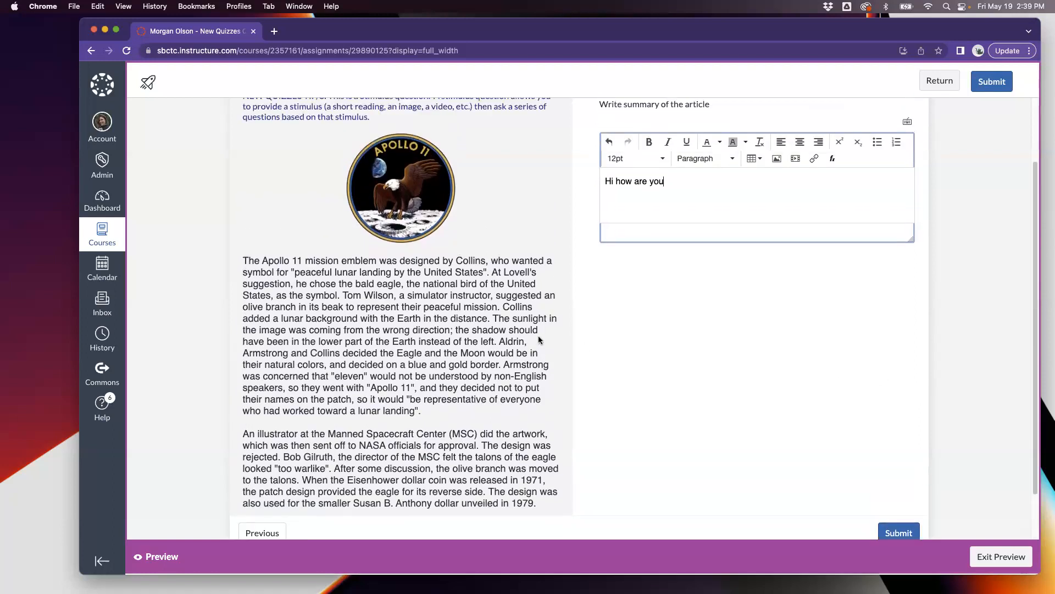
scroll(538, 335, "down", 2)
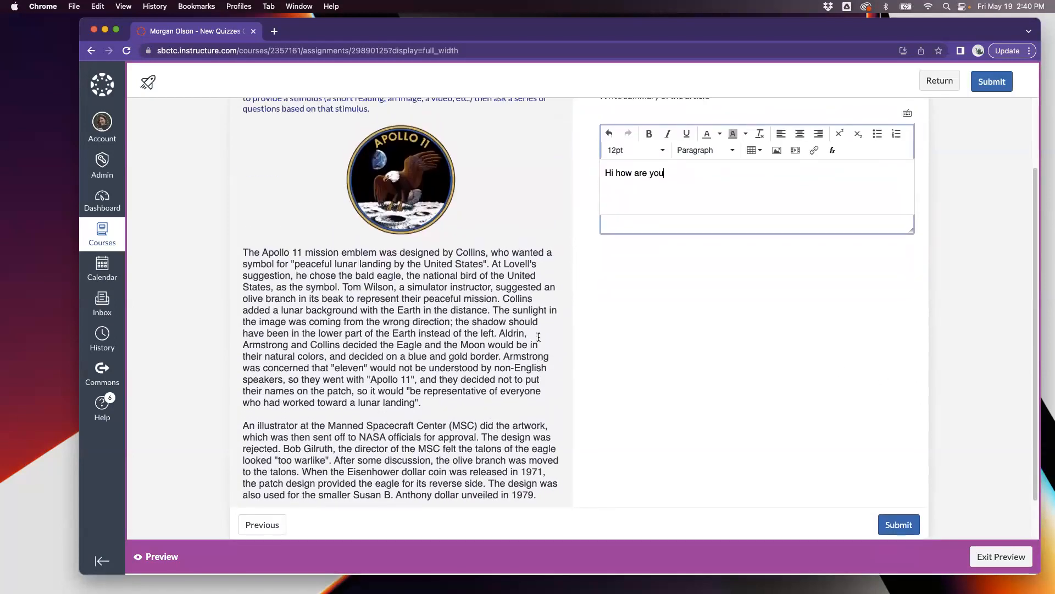
scroll(539, 337, "up", 1)
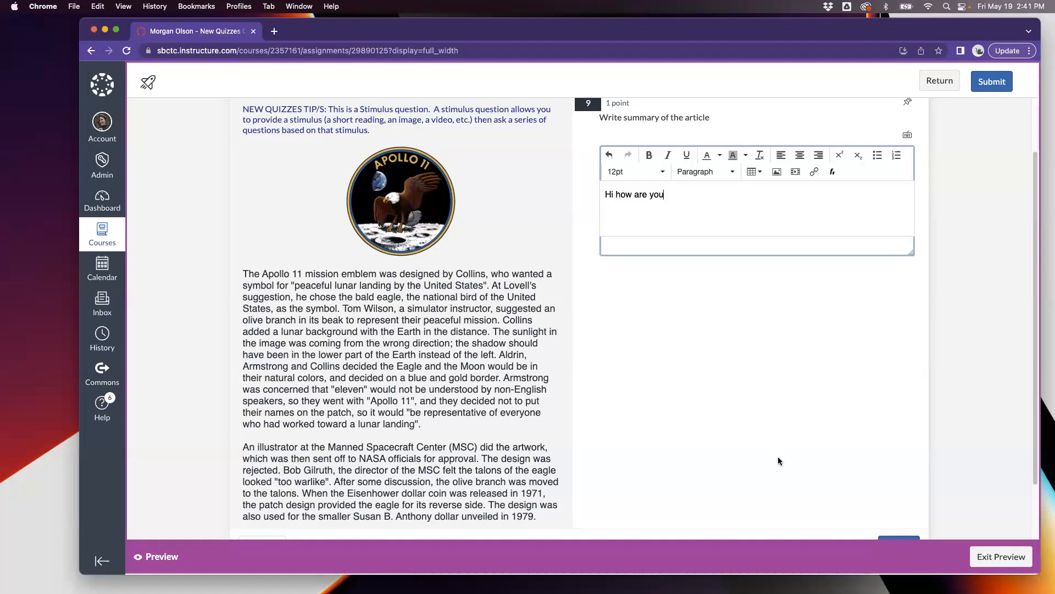
scroll(780, 460, "up", 2)
scroll(779, 461, "down", 5)
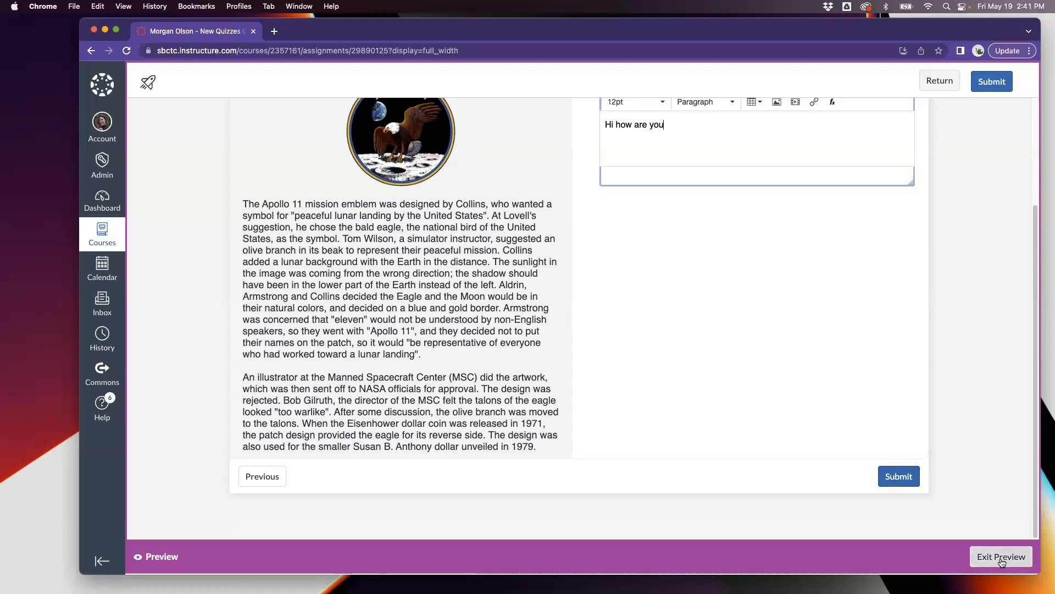
left_click(892, 477)
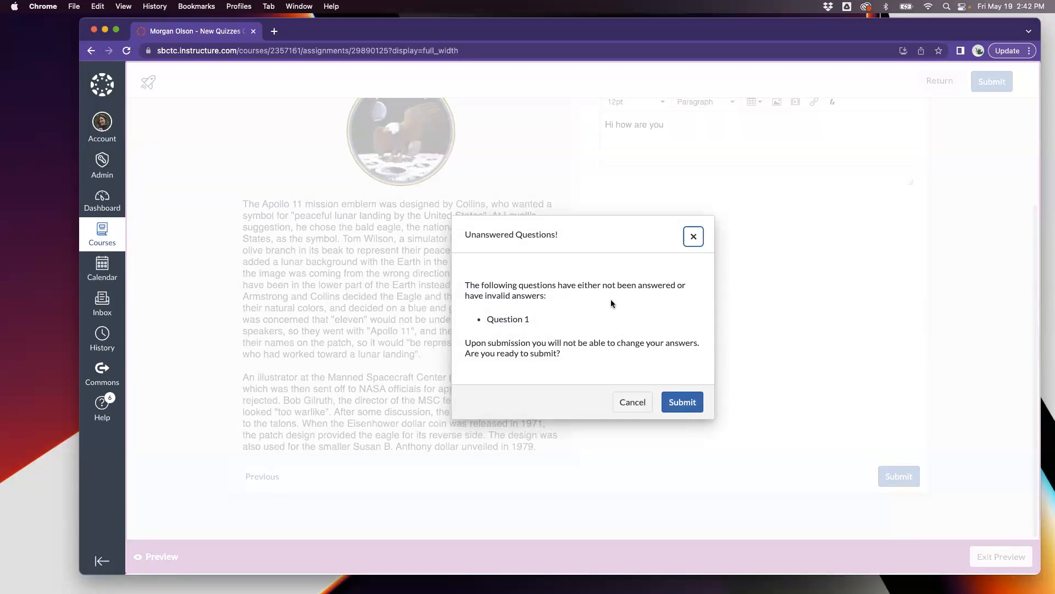
left_click(619, 410)
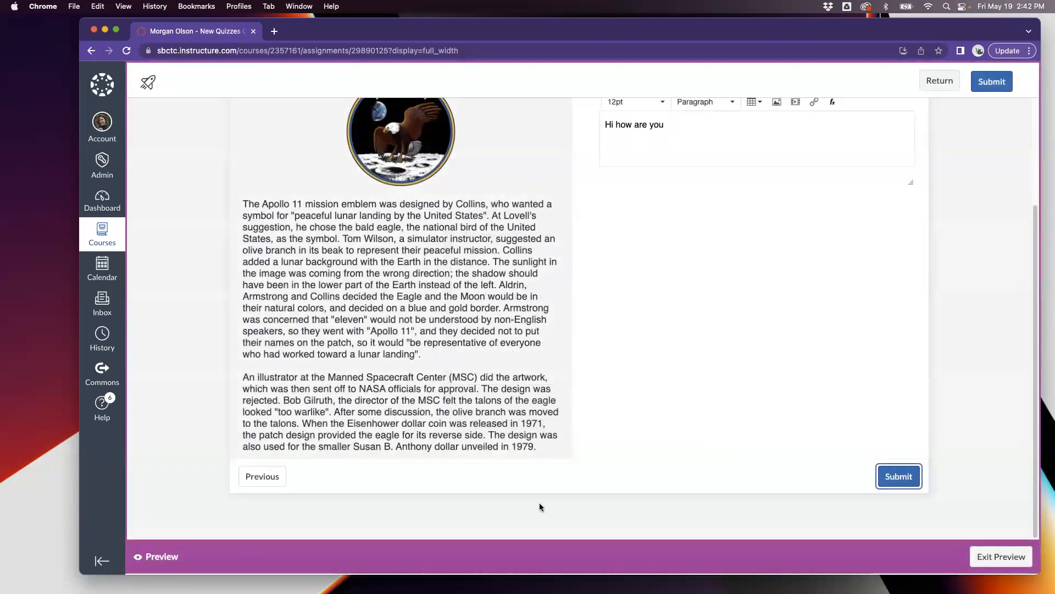
Go back through the previous questions from question 9 to question 1
left_click(263, 476)
scroll(264, 477, "down", 4)
left_click(267, 476)
left_click(279, 355)
left_click(276, 356)
left_click(276, 357)
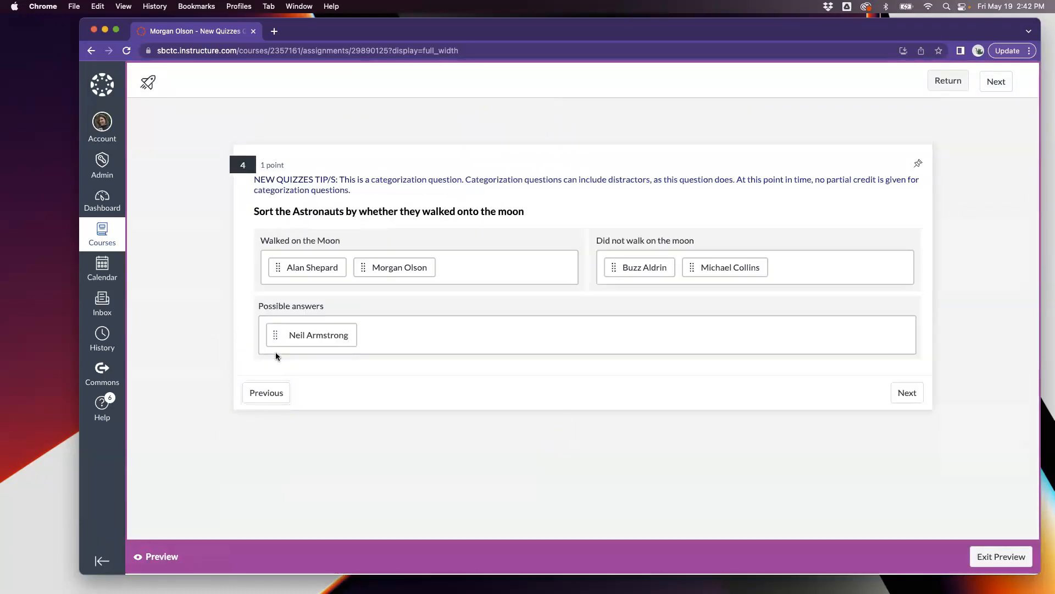
left_click(259, 406)
scroll(261, 473, "down", 4)
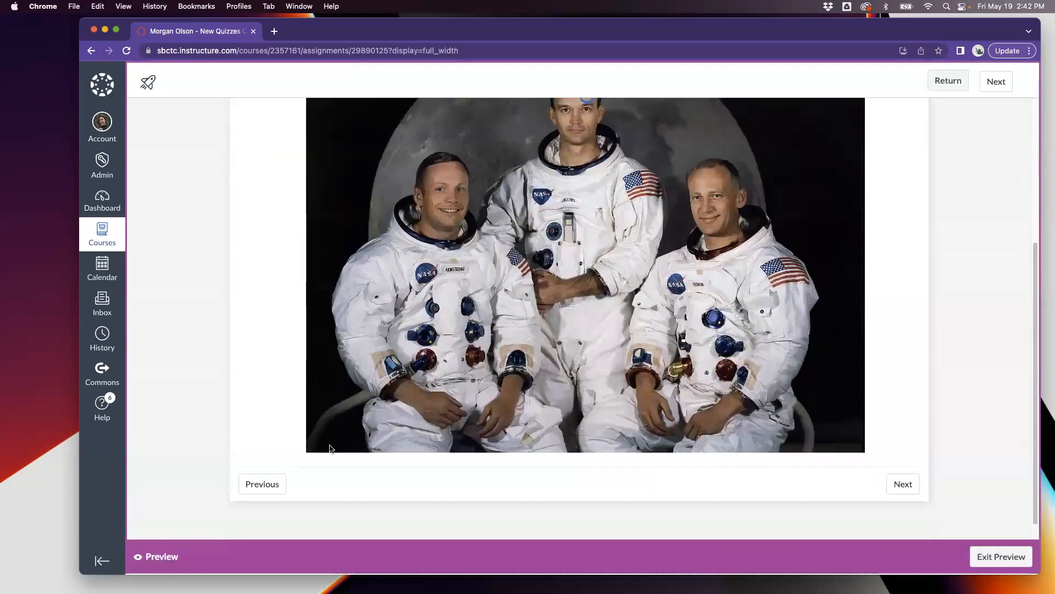
left_click(260, 484)
left_click(269, 418)
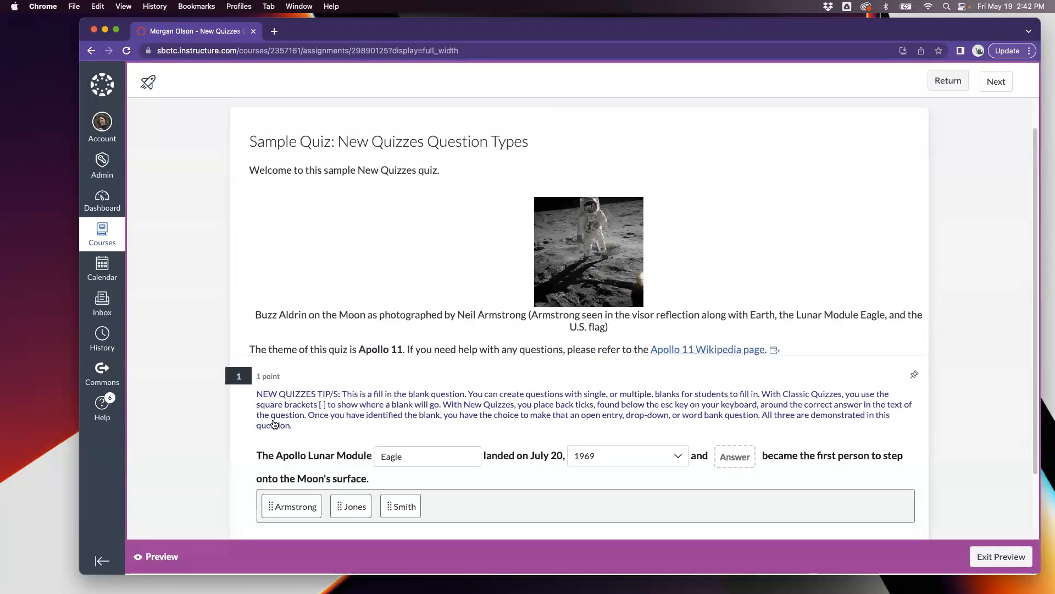
Fill the empty word bank blank in question 1 with Armstrong
scroll(324, 464, "down", 3)
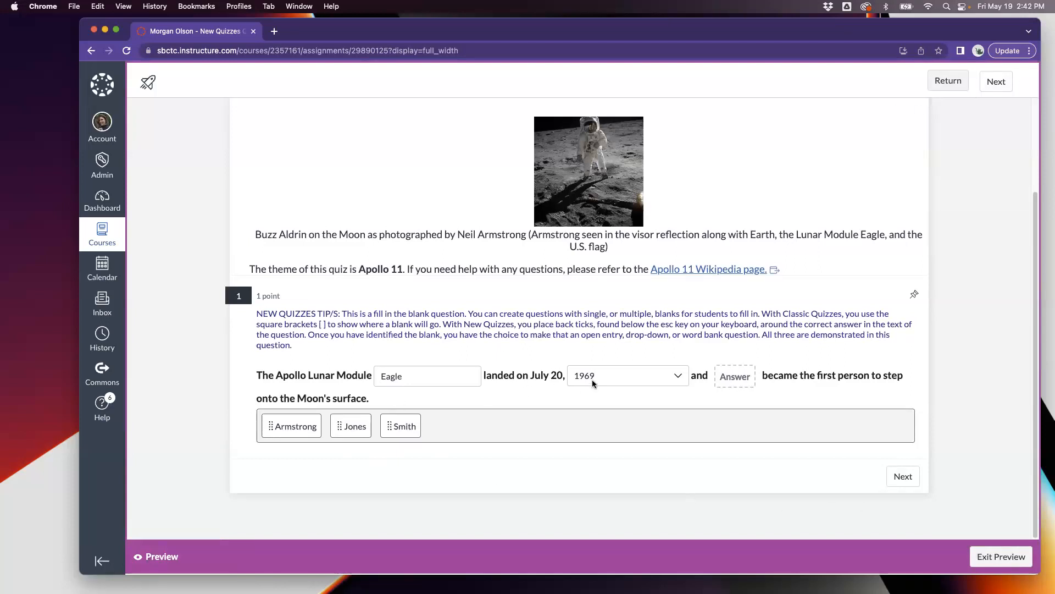
left_click(735, 378)
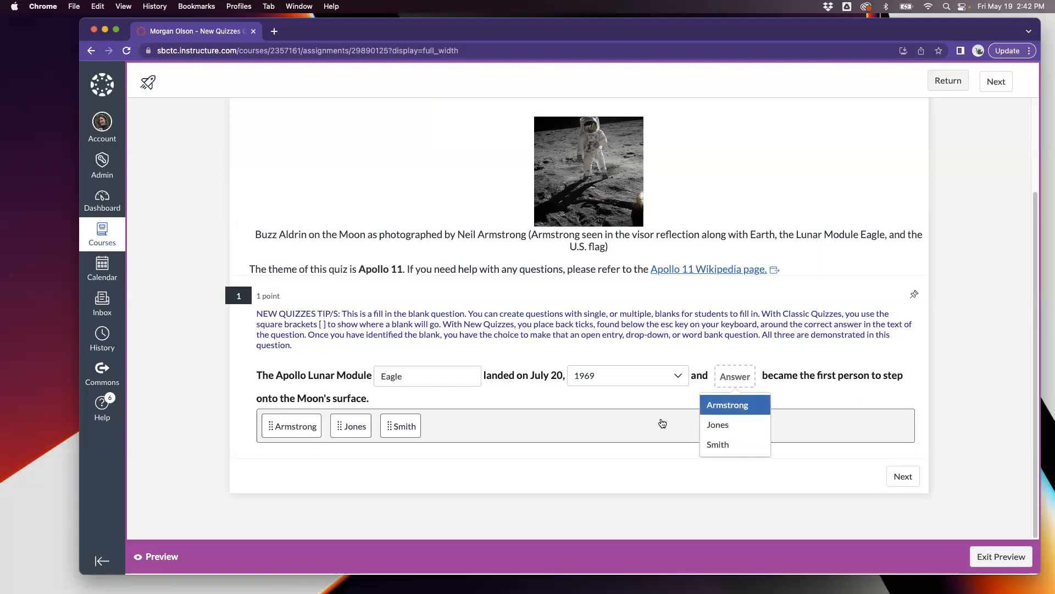
left_click(727, 405)
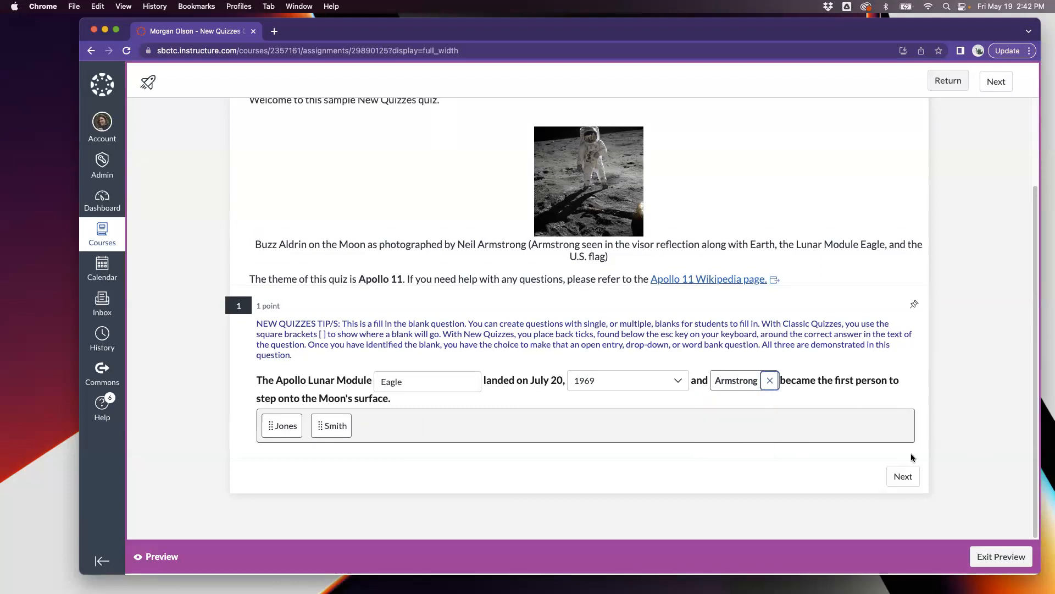
Move forward through the quiz preview from question 1 to question 9, keeping the existing answers
scroll(958, 406, "up", 4)
scroll(946, 384, "down", 4)
left_click(908, 480)
left_click(902, 428)
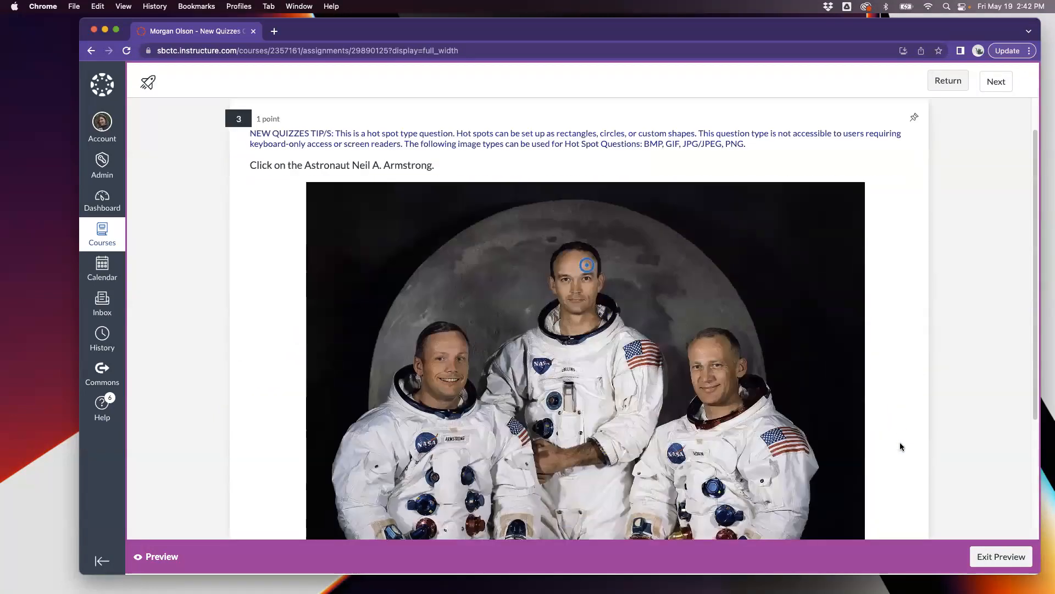
scroll(902, 461, "down", 5)
left_click(908, 480)
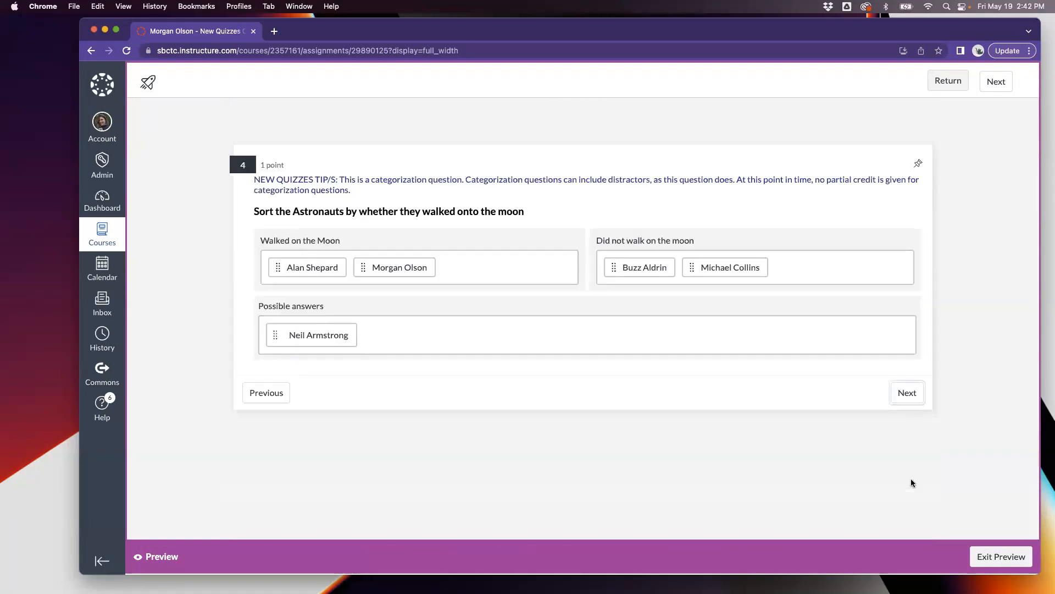
left_click(908, 393)
left_click(913, 354)
left_click(912, 354)
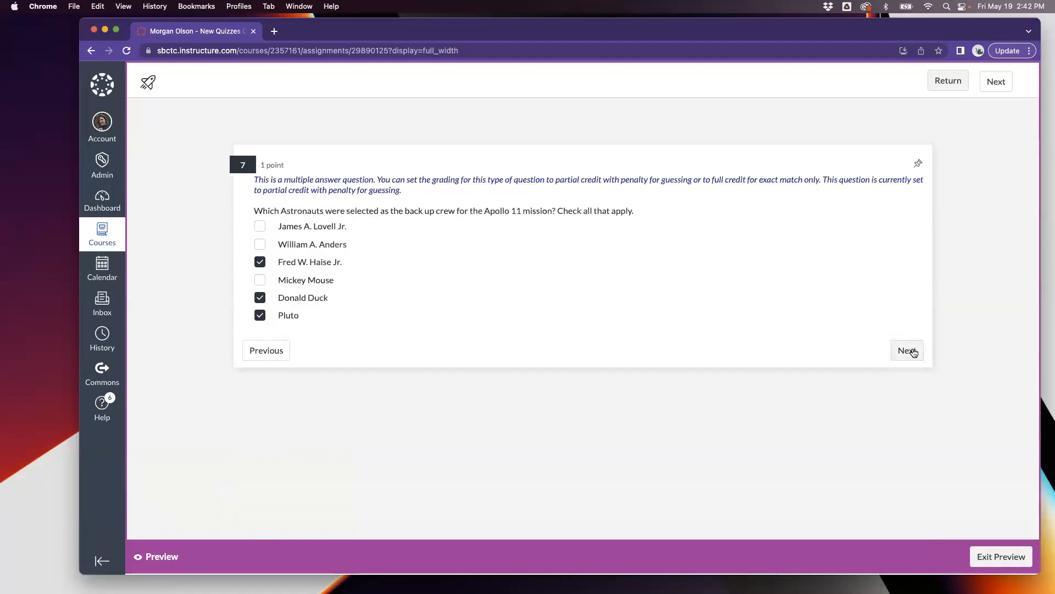
left_click(912, 350)
scroll(891, 437, "down", 5)
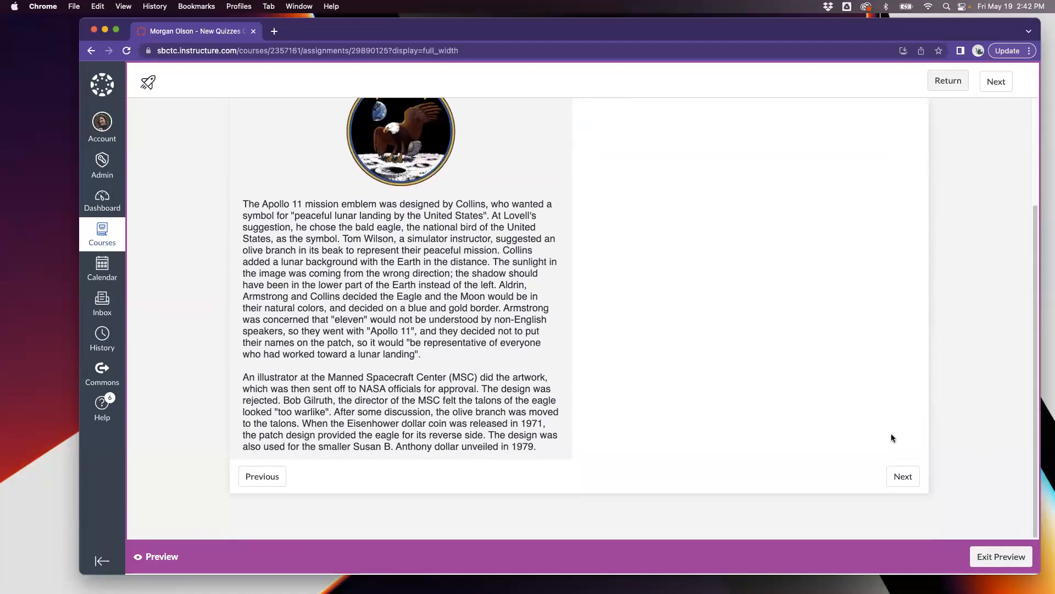
left_click(908, 478)
Submit the quiz from the question 9 page and confirm the submission
scroll(908, 481, "down", 5)
left_click(909, 477)
left_click(682, 363)
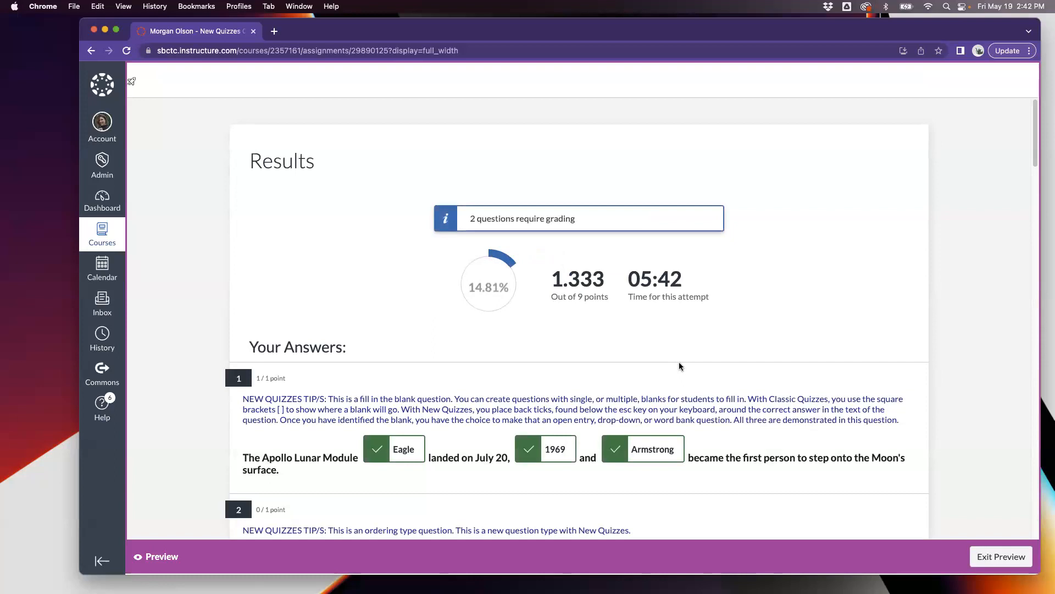
Review the submitted quiz results, checking the score summary and the answer feedback for questions 1 to 3
scroll(680, 363, "down", 6)
scroll(679, 366, "down", 8)
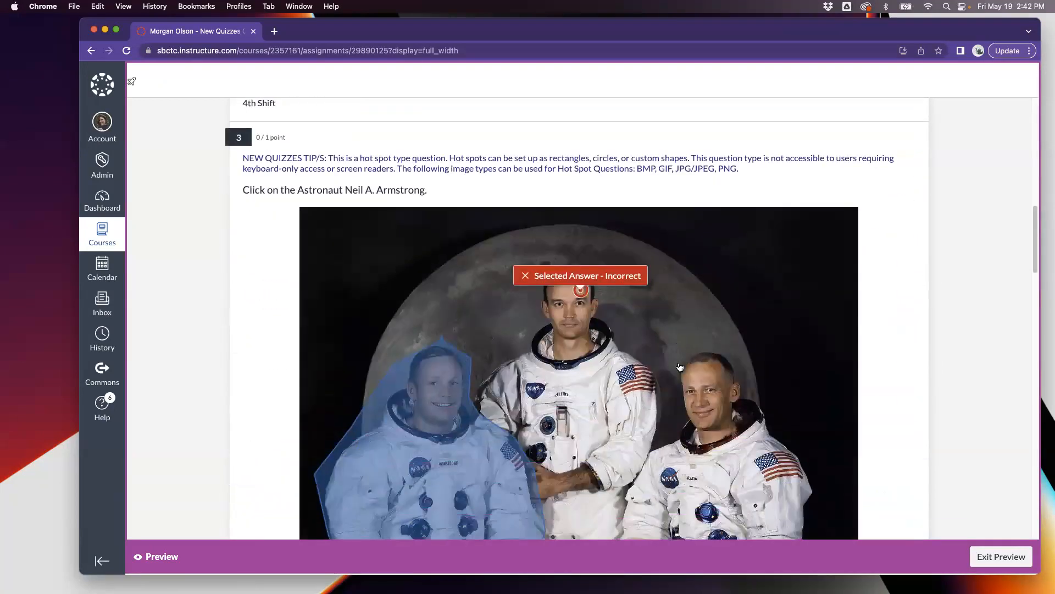
scroll(680, 367, "down", 1)
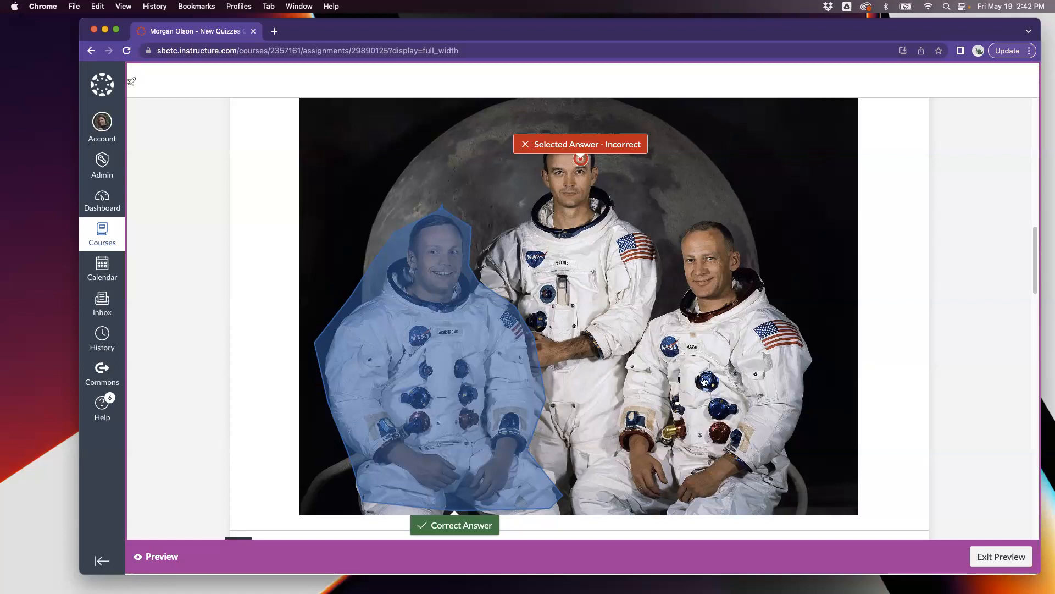
scroll(704, 380, "up", 10)
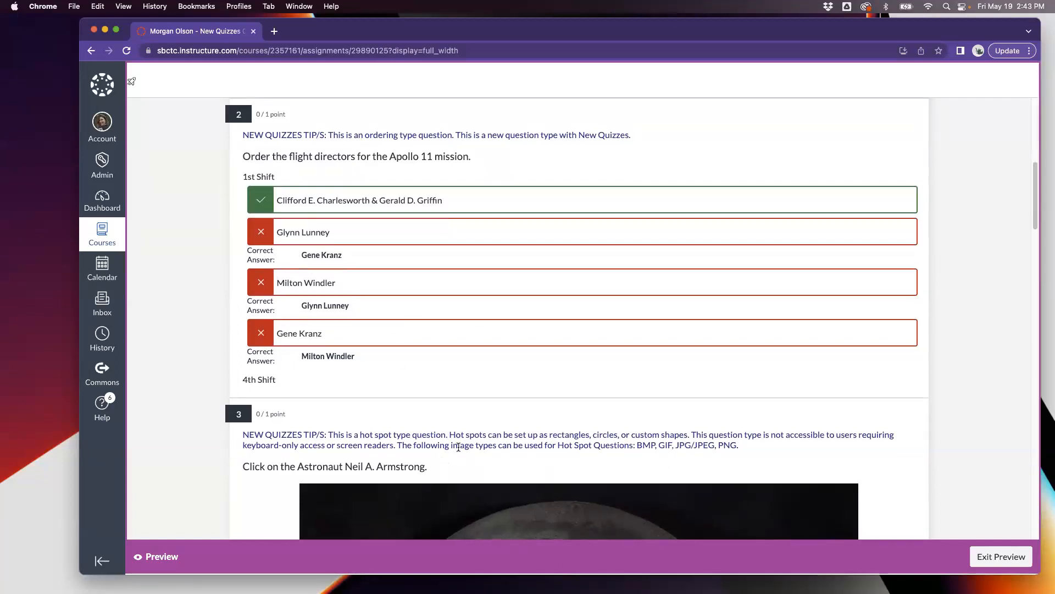
scroll(420, 384, "down", 3)
scroll(311, 446, "down", 2)
scroll(378, 396, "up", 15)
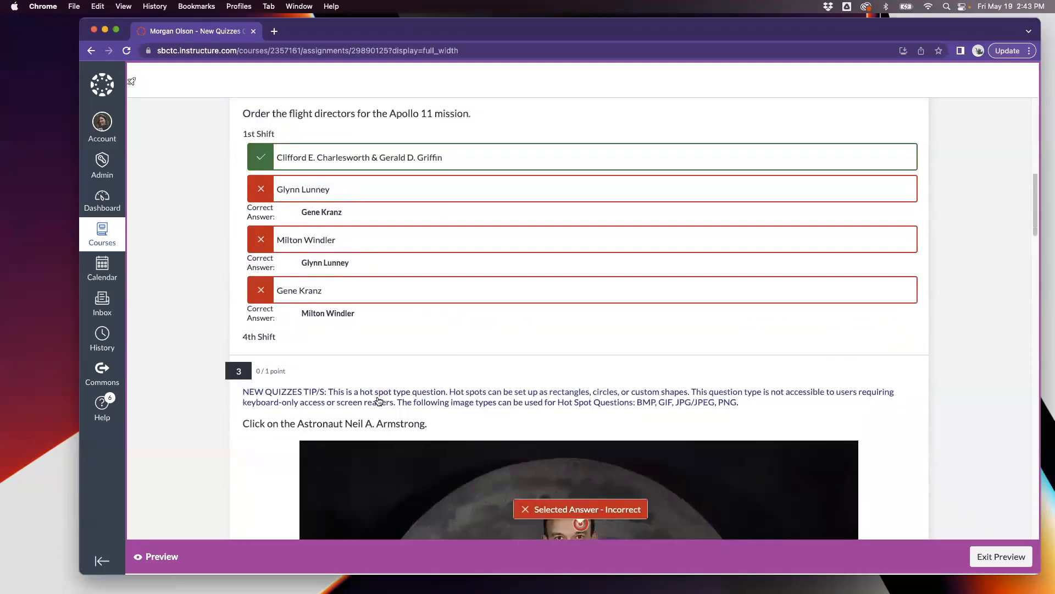
scroll(388, 202, "up", 6)
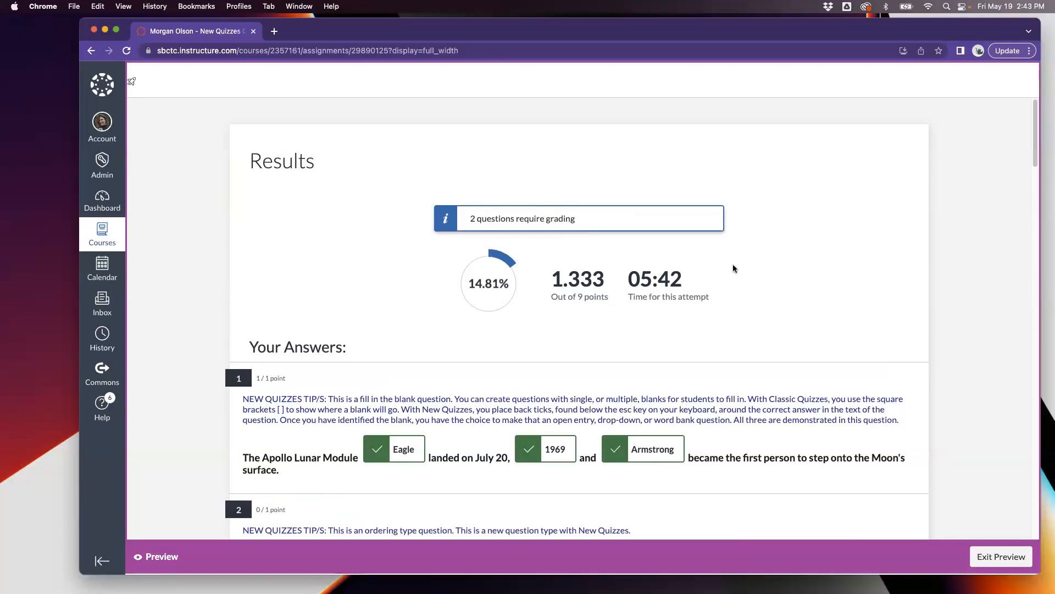
Leave the student preview and open the New Quizzes Question Types Demo quiz from the Week 2 module for building
left_click(987, 556)
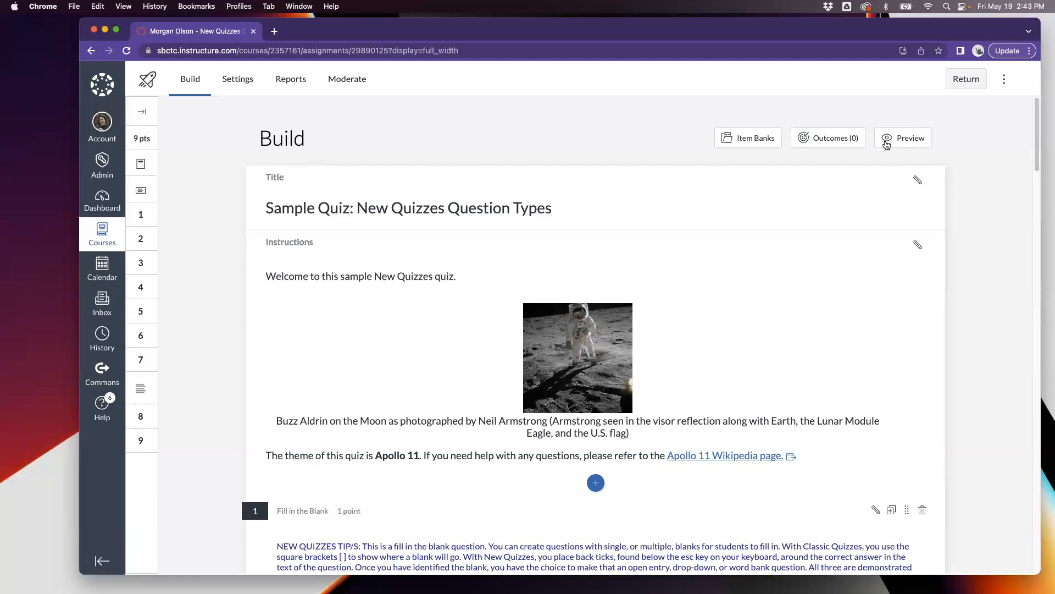
left_click(961, 87)
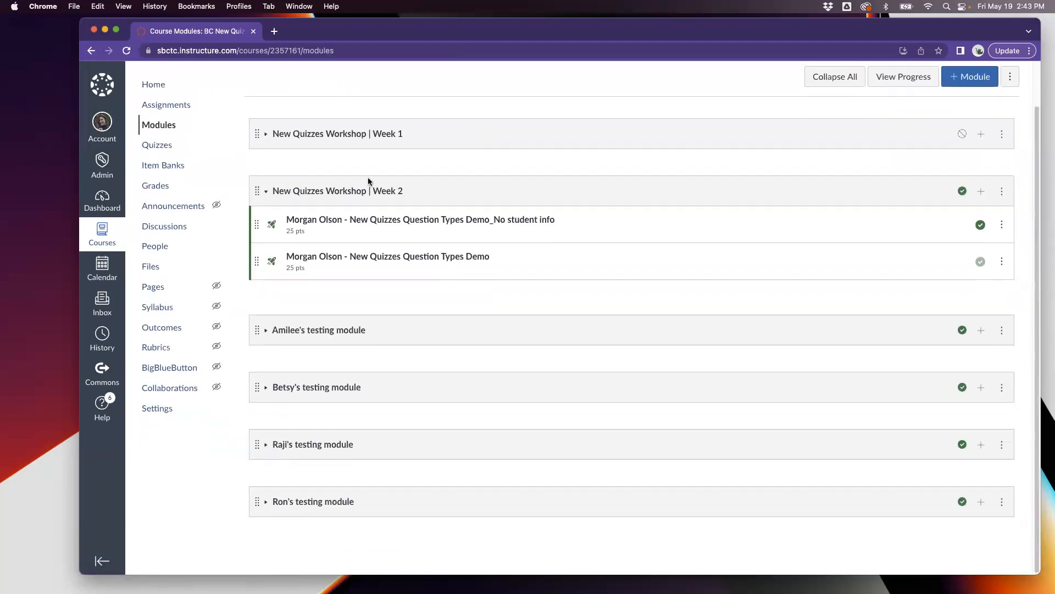
left_click(412, 263)
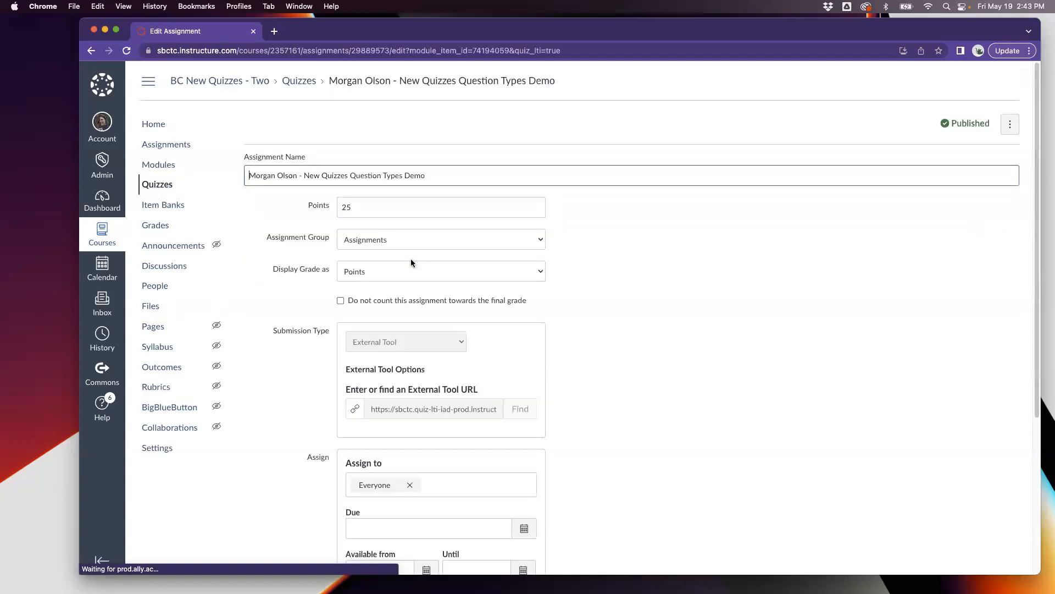
scroll(811, 437, "down", 5)
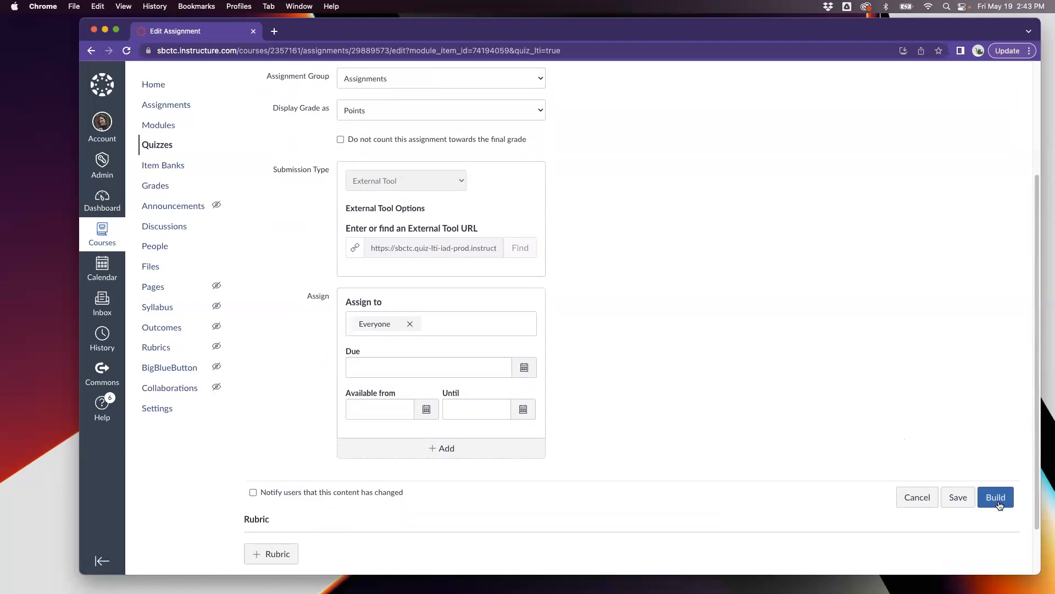
left_click(994, 498)
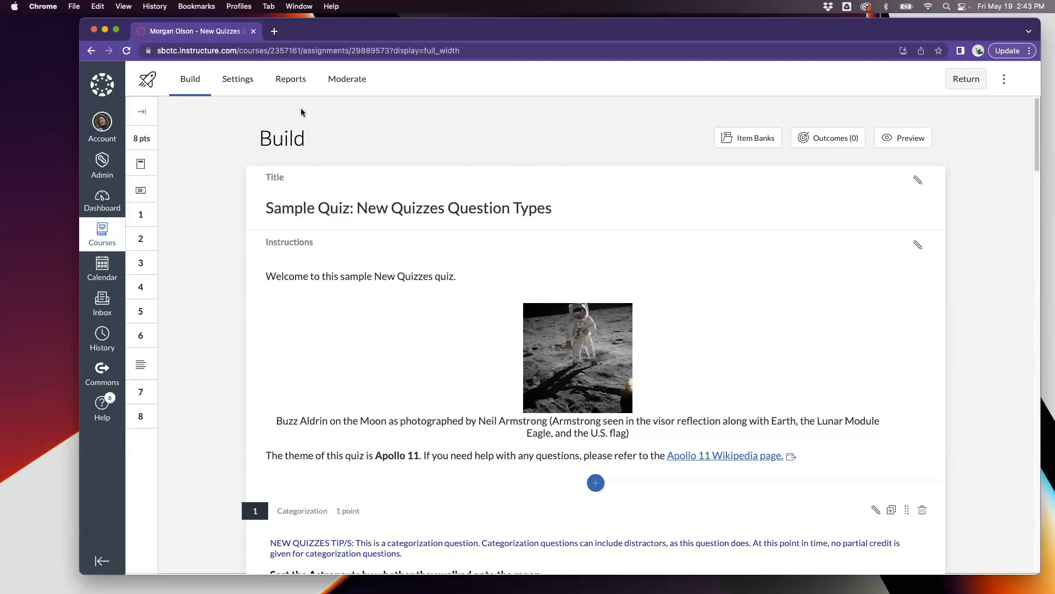
Examine the third listed student's attempt log in Moderate, including the captured system details, and return to the student list
left_click(349, 82)
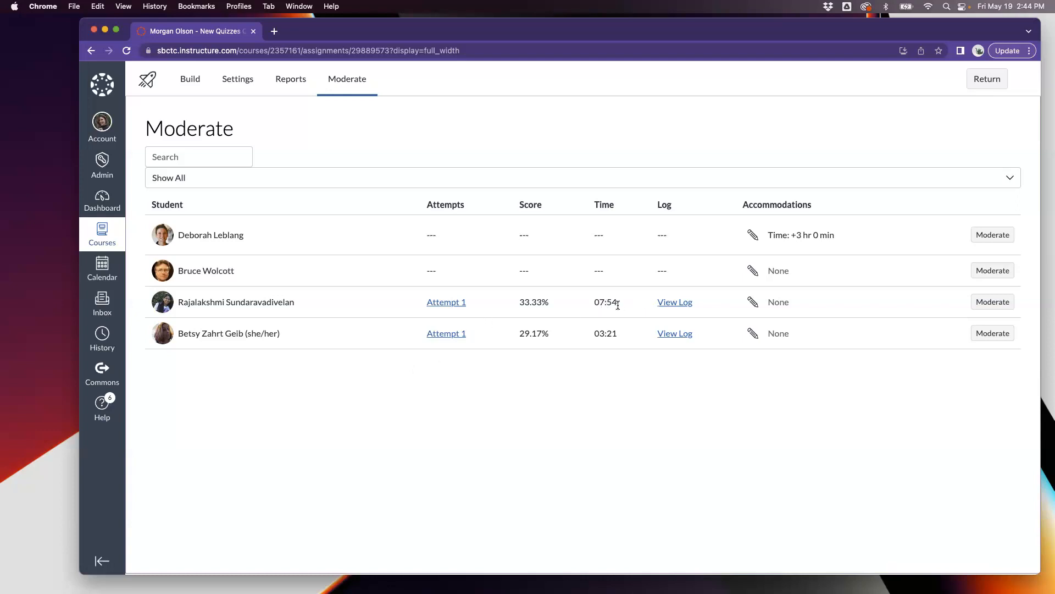
left_click(673, 304)
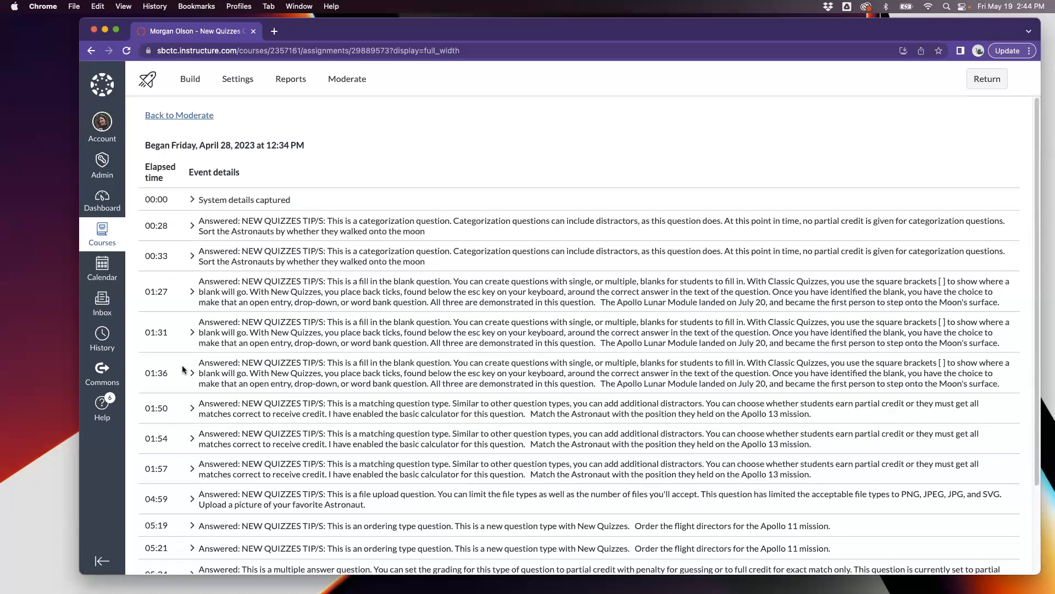
scroll(164, 330, "down", 2)
scroll(170, 483, "down", 1)
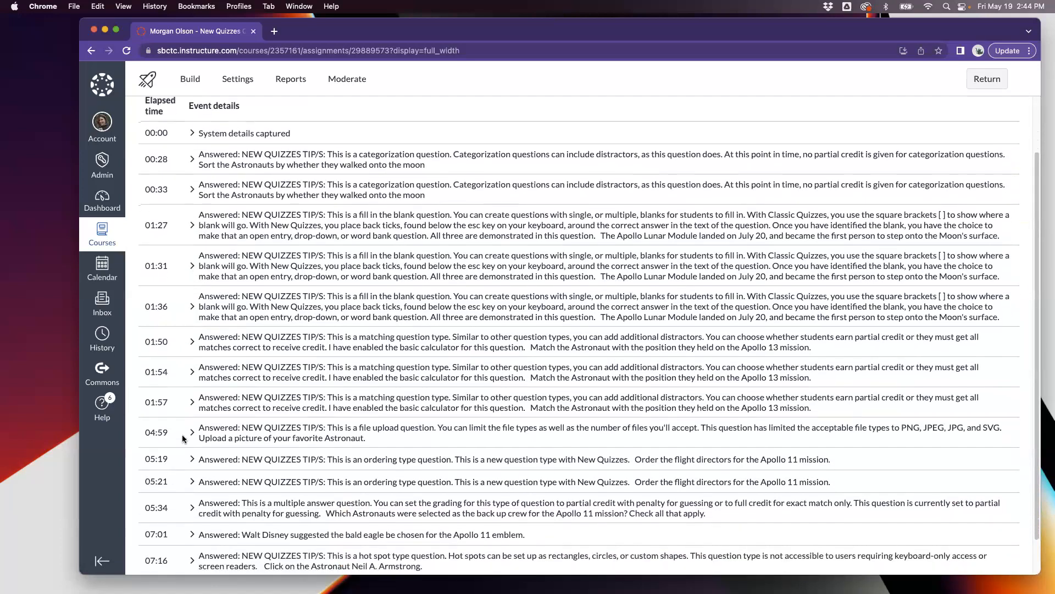
scroll(324, 328, "up", 3)
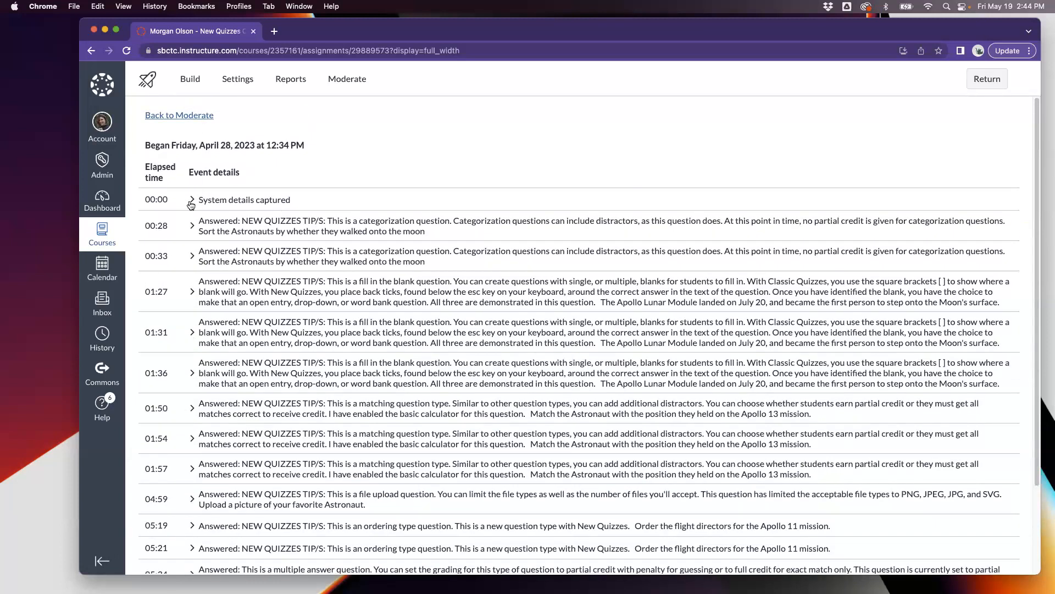
left_click(192, 199)
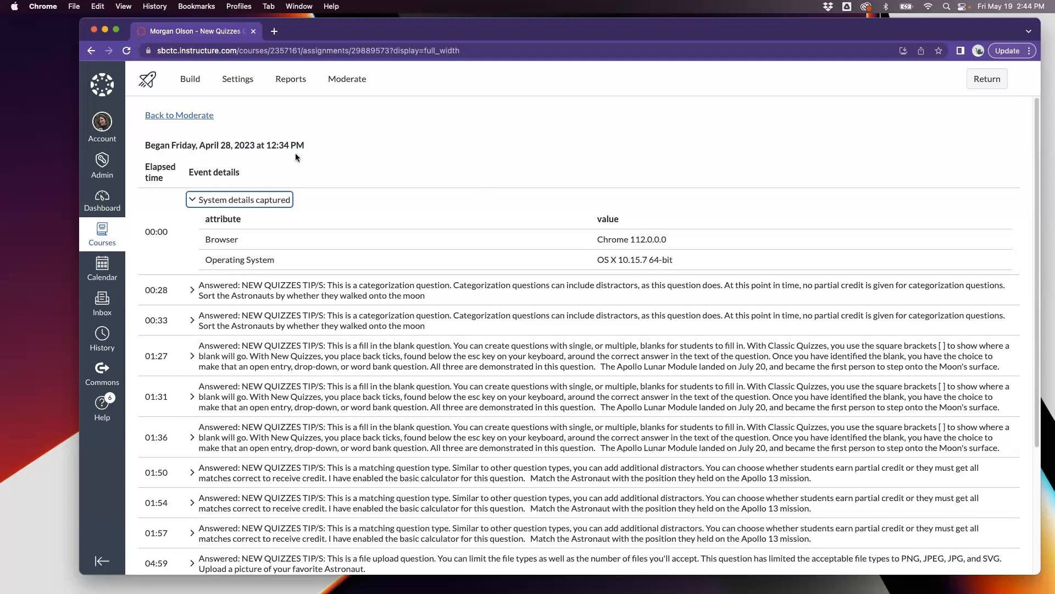
left_click(182, 116)
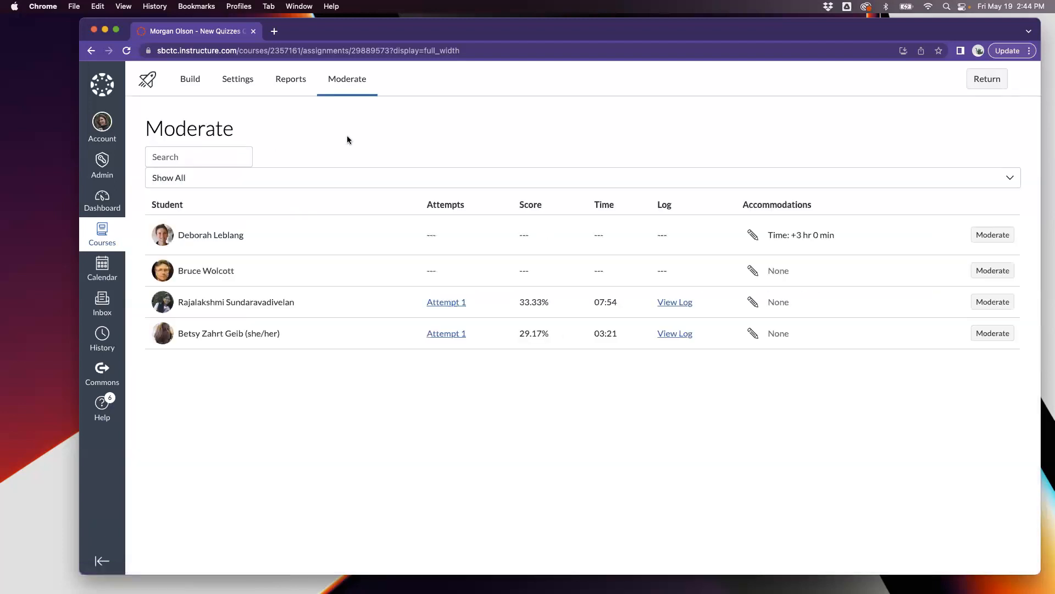
View the third listed student's Attempt 1 results, check question 4 flagged for review, and return to the student list
left_click(447, 302)
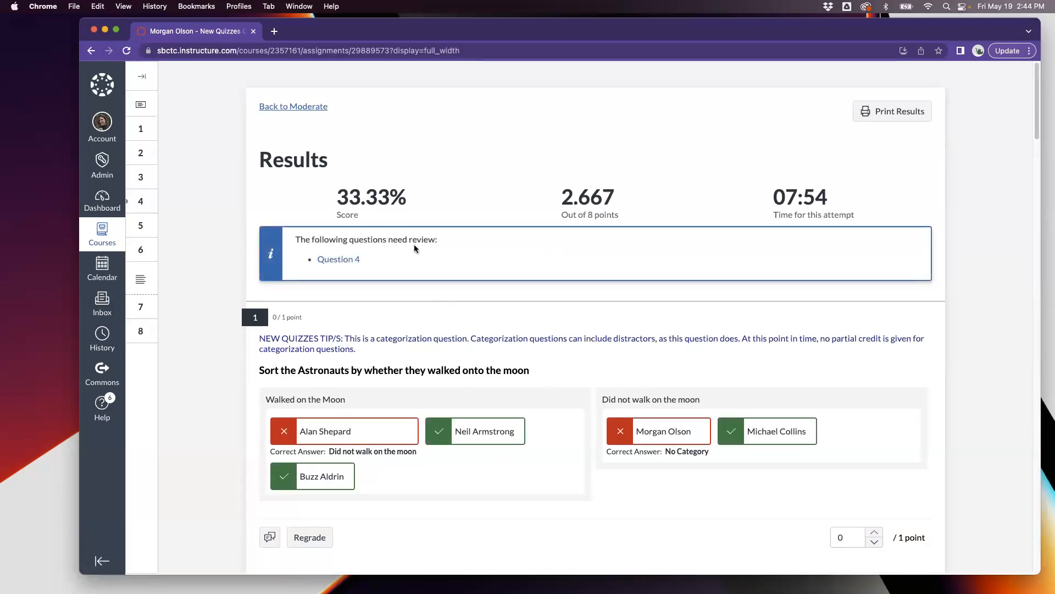
left_click(352, 259)
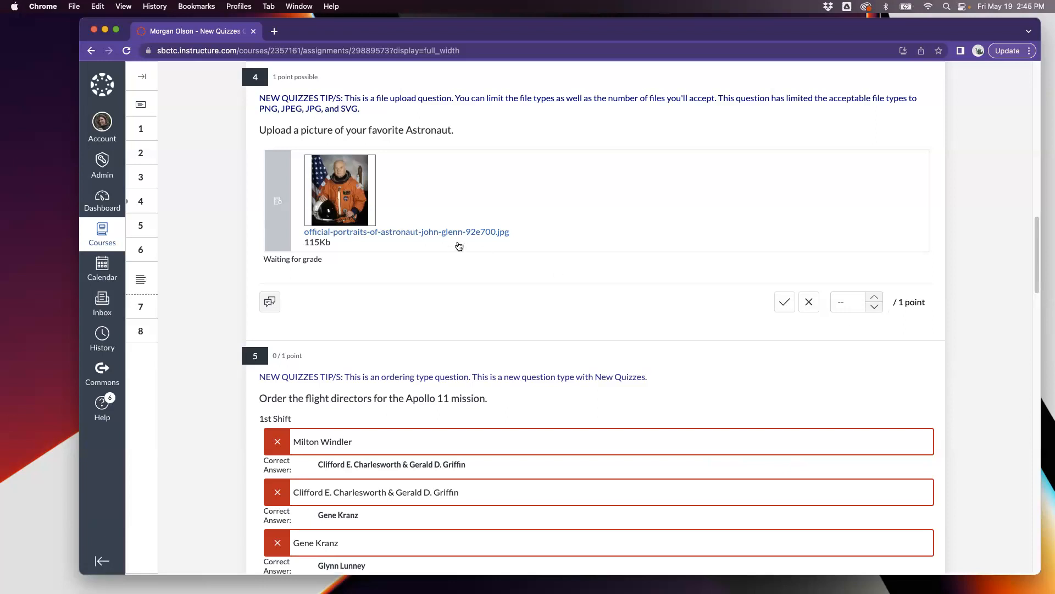
scroll(457, 245, "up", 7)
scroll(457, 245, "up", 12)
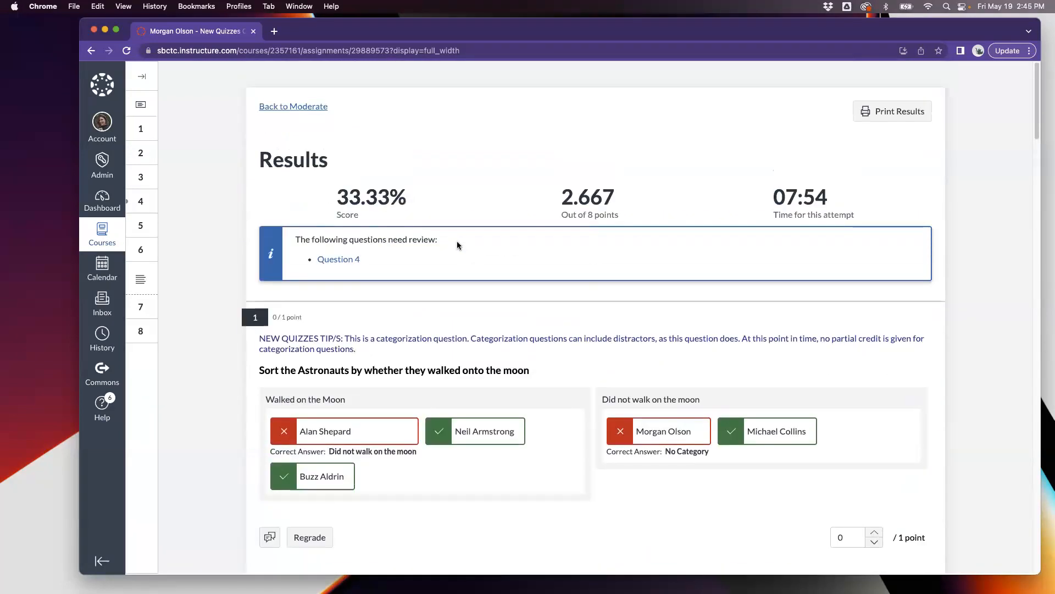
left_click(297, 108)
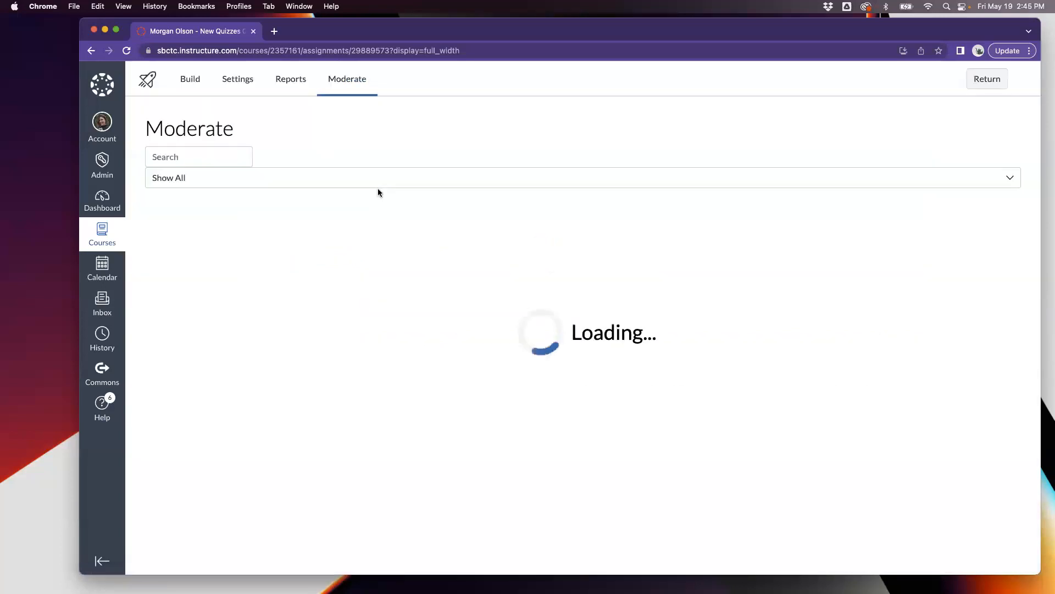
Open the Quiz and Item Analysis report and expand the Categorization question to view its performance by quintile
left_click(305, 80)
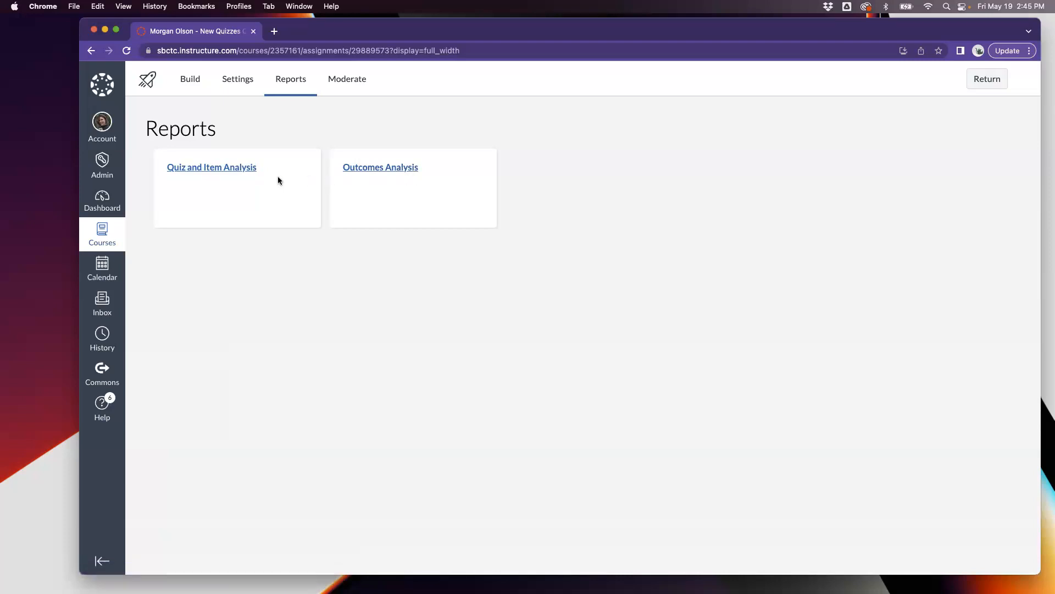
left_click(233, 172)
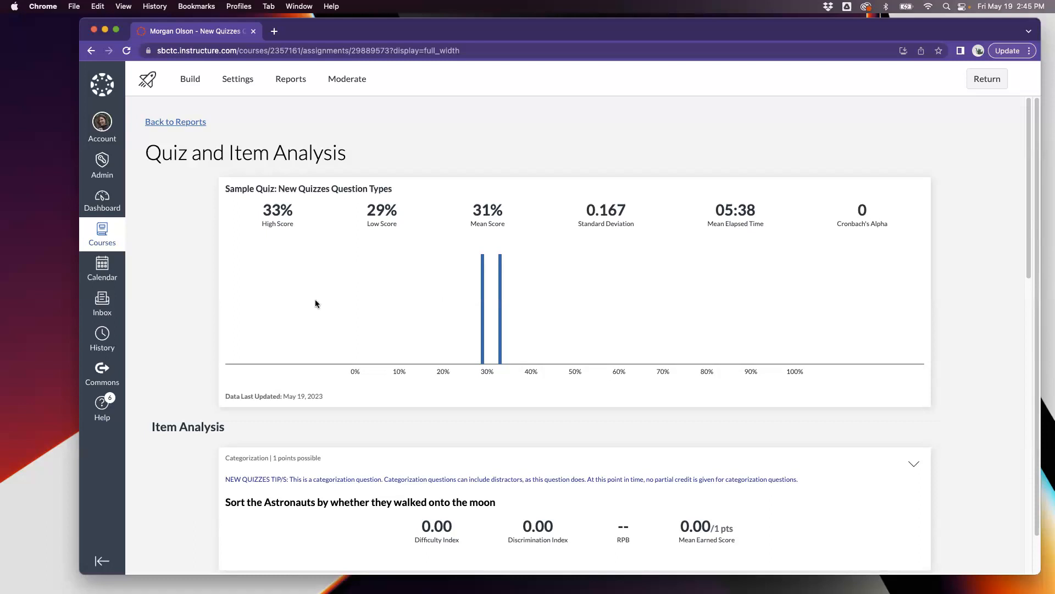
scroll(428, 372, "down", 5)
scroll(390, 357, "down", 2)
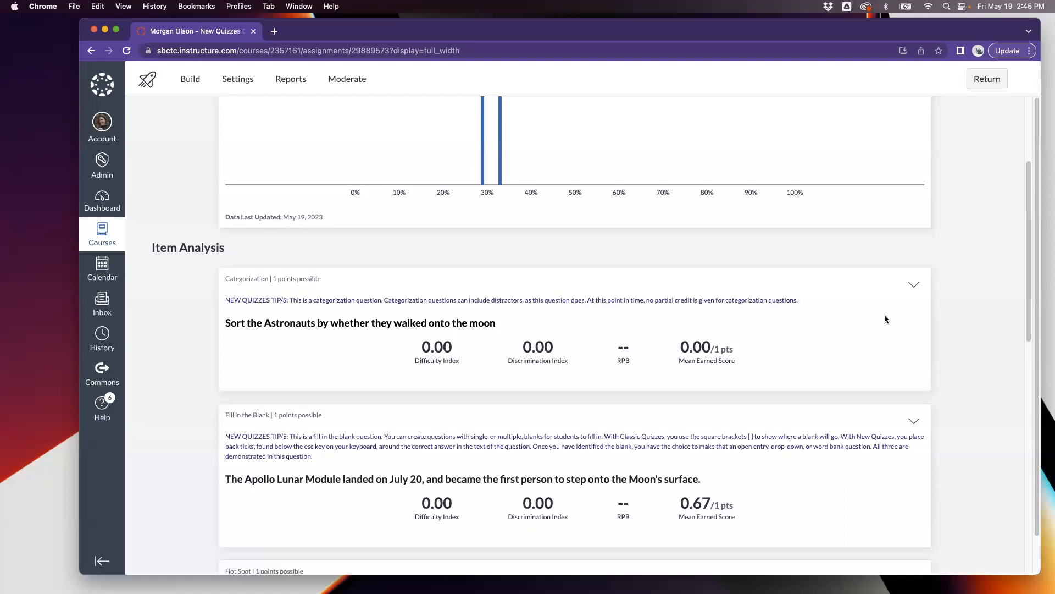
left_click(915, 285)
scroll(715, 383, "down", 5)
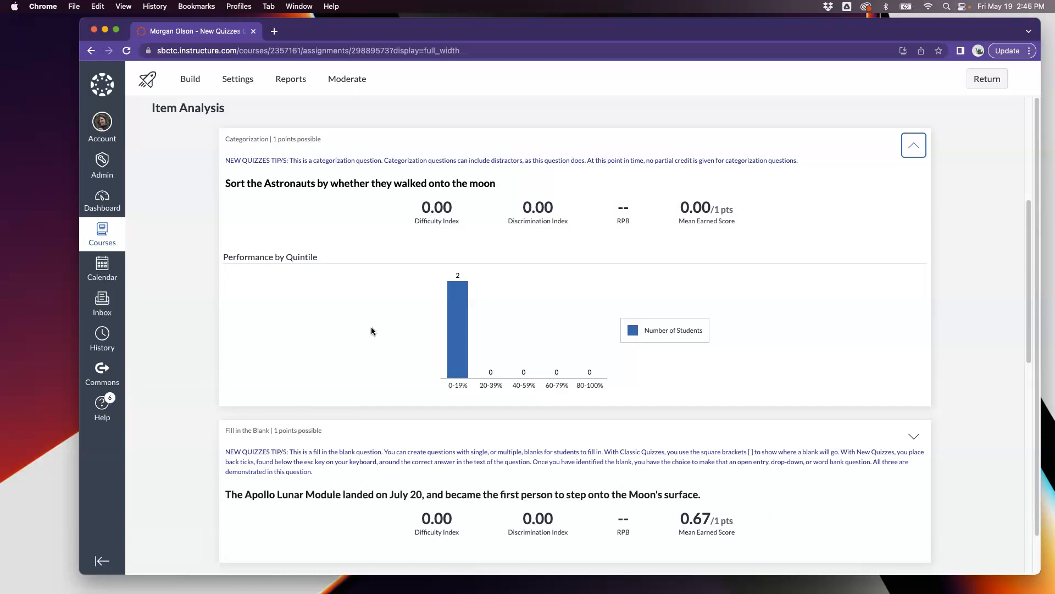
Examine the item analysis statistics of all questions down to the True or False item and the overall quiz summary
scroll(363, 329, "down", 10)
scroll(384, 330, "up", 3)
scroll(384, 333, "up", 15)
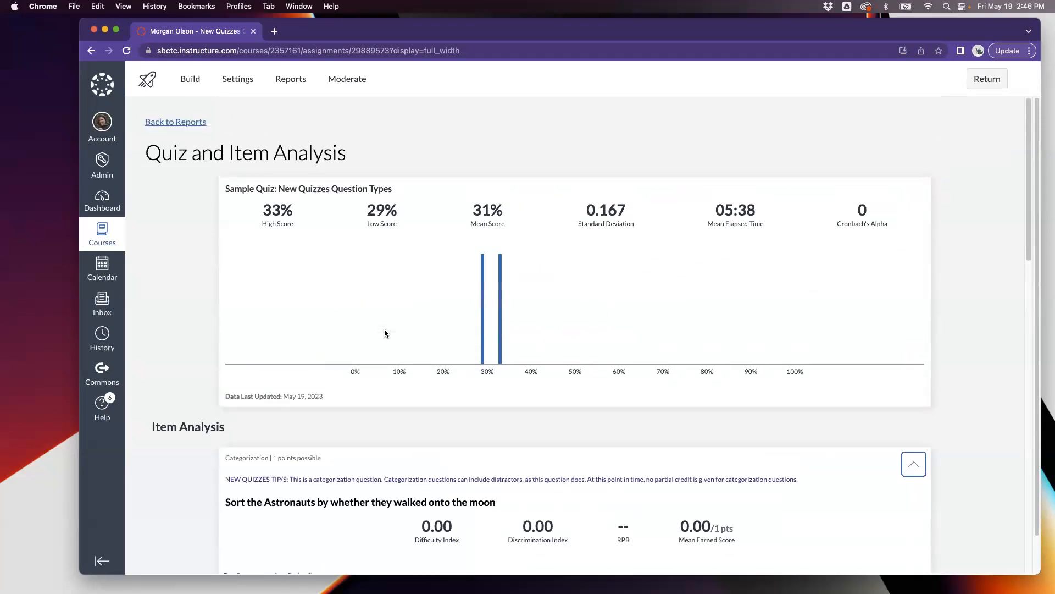
scroll(385, 333, "down", 3)
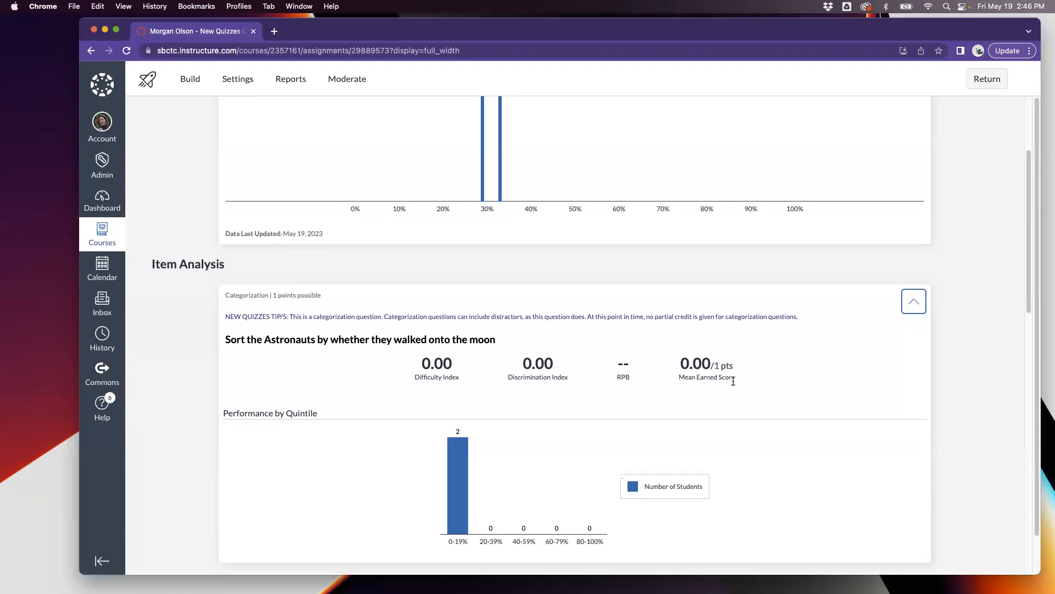
scroll(730, 380, "down", 10)
scroll(730, 381, "down", 5)
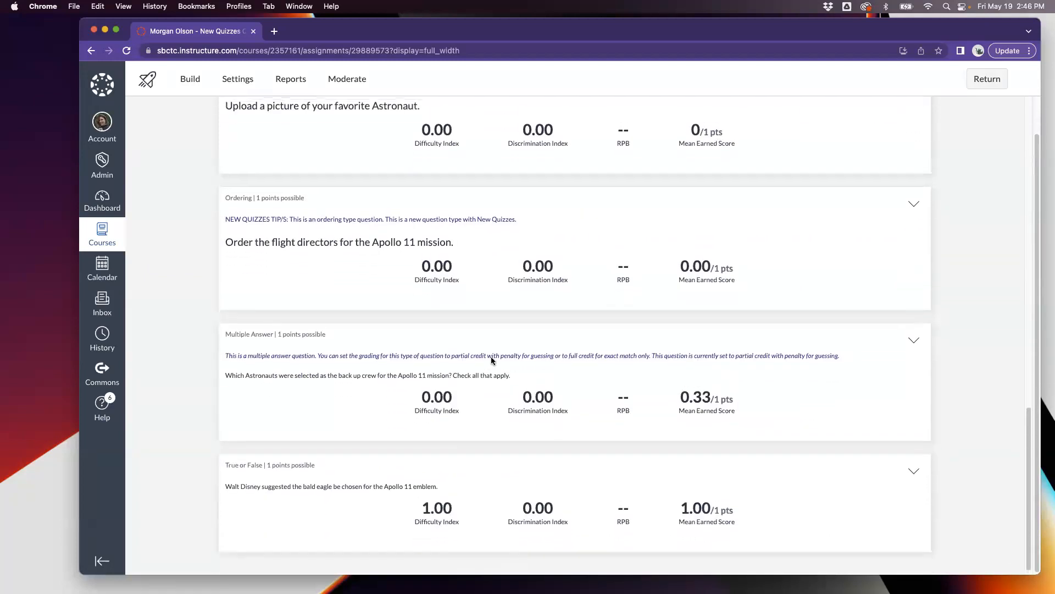
scroll(491, 360, "up", 10)
scroll(491, 360, "up", 15)
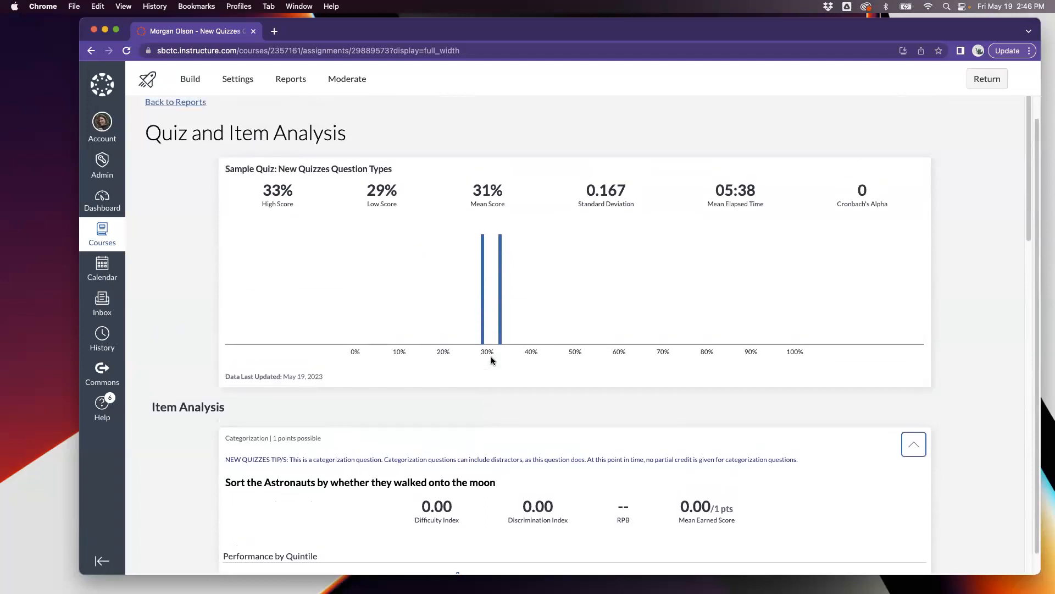
Go back to the quiz's Build view and return from the quiz to the course
left_click(198, 83)
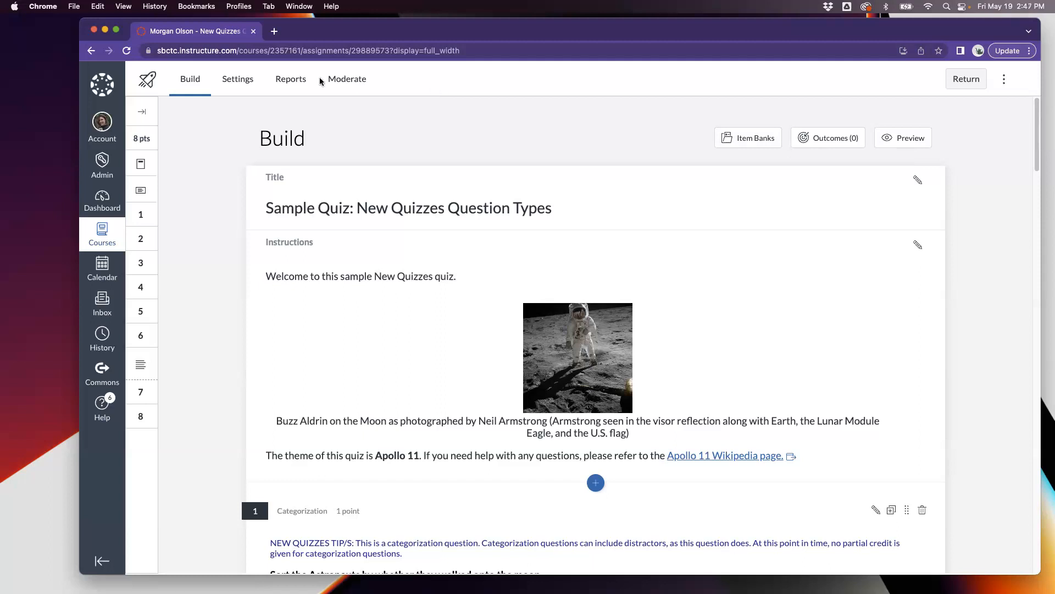
left_click(974, 80)
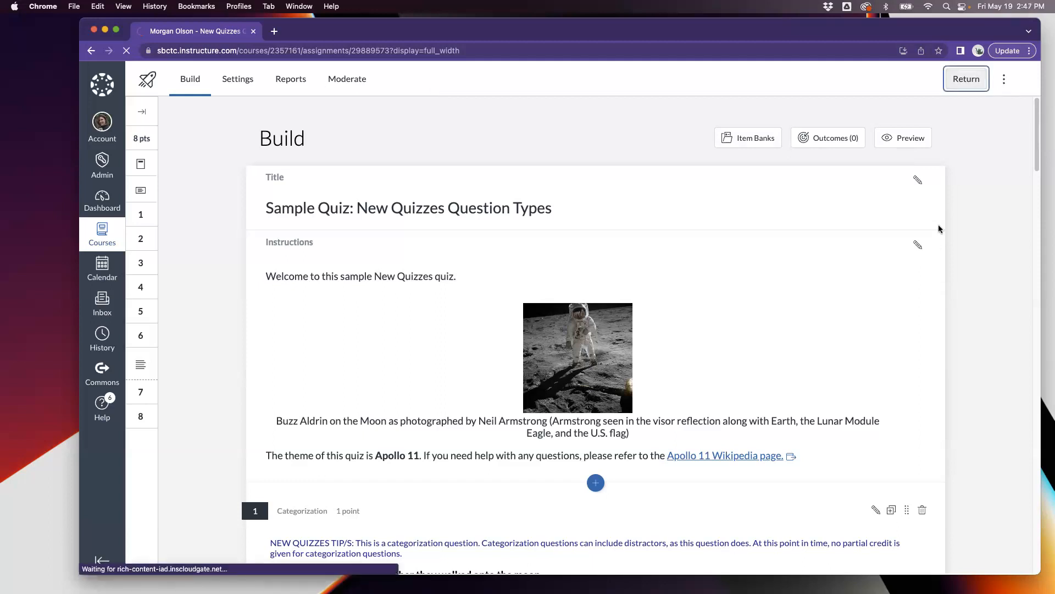